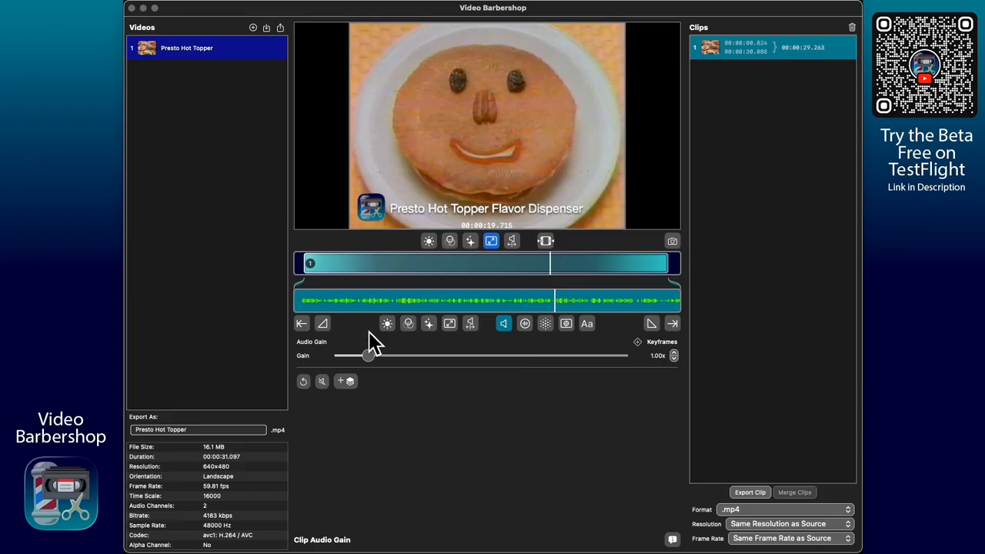
Examine the selected clip's start time adjustment controls and its end time adjustment controls
{"action": "left_click", "coordinate": [303, 324]}
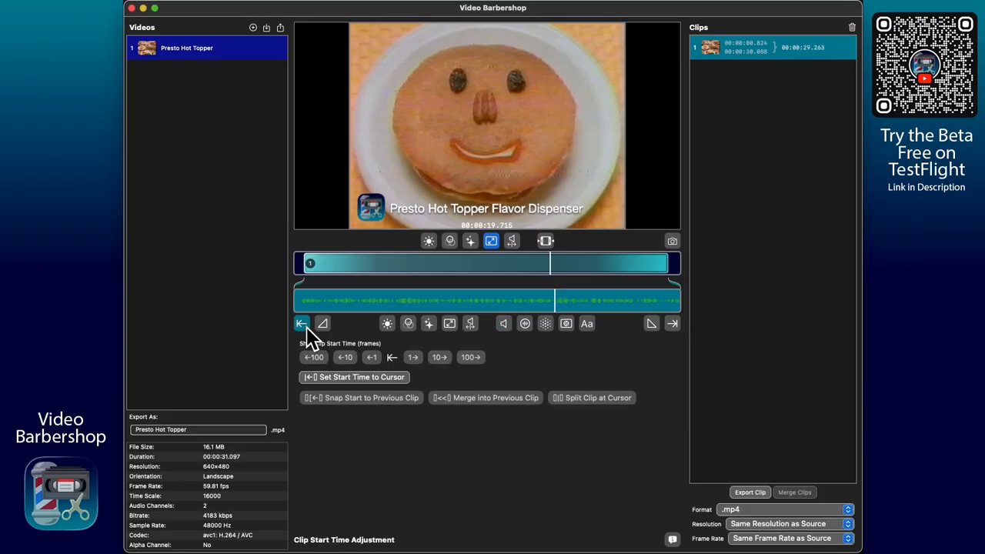
{"action": "left_click", "coordinate": [672, 324]}
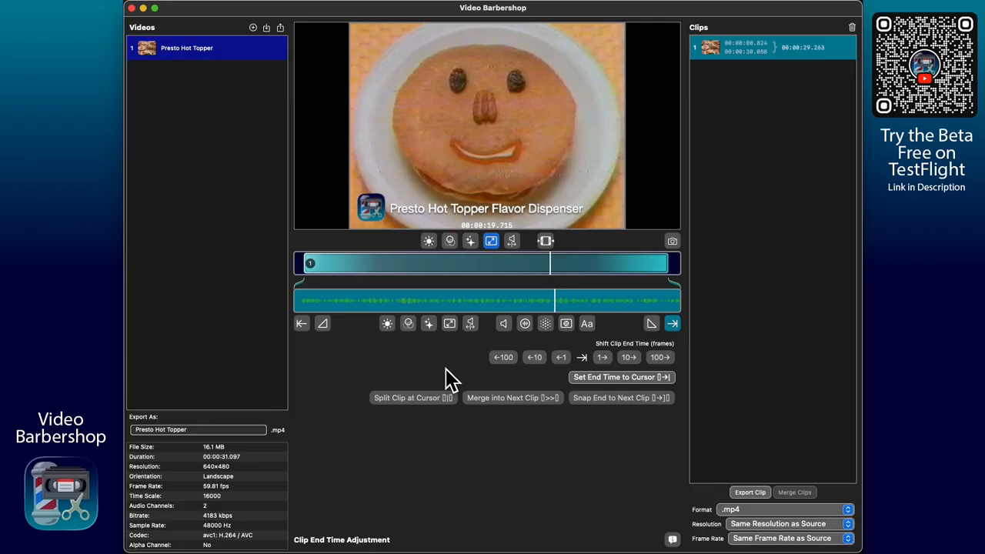
Try a 3.791 s black fade-in at the start of the clip and reset the fade to 0 s
{"action": "left_click", "coordinate": [323, 324]}
{"action": "mouse_move", "coordinate": [352, 348]}
{"action": "left_mouse_down"}
{"action": "mouse_move", "coordinate": [441, 347]}
{"action": "mouse_move", "coordinate": [339, 348]}
{"action": "mouse_move", "coordinate": [381, 347]}
{"action": "left_mouse_up"}
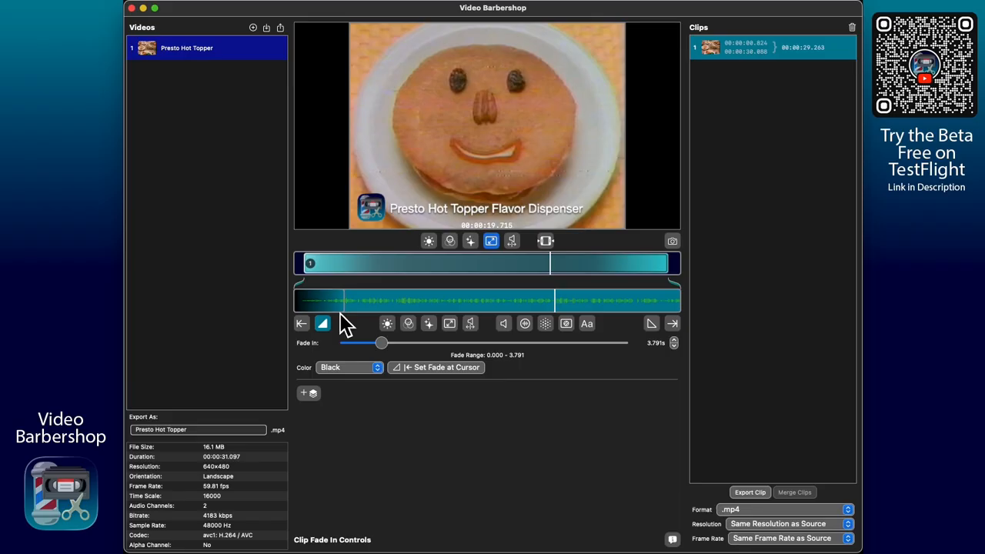
{"action": "left_click", "coordinate": [323, 324]}
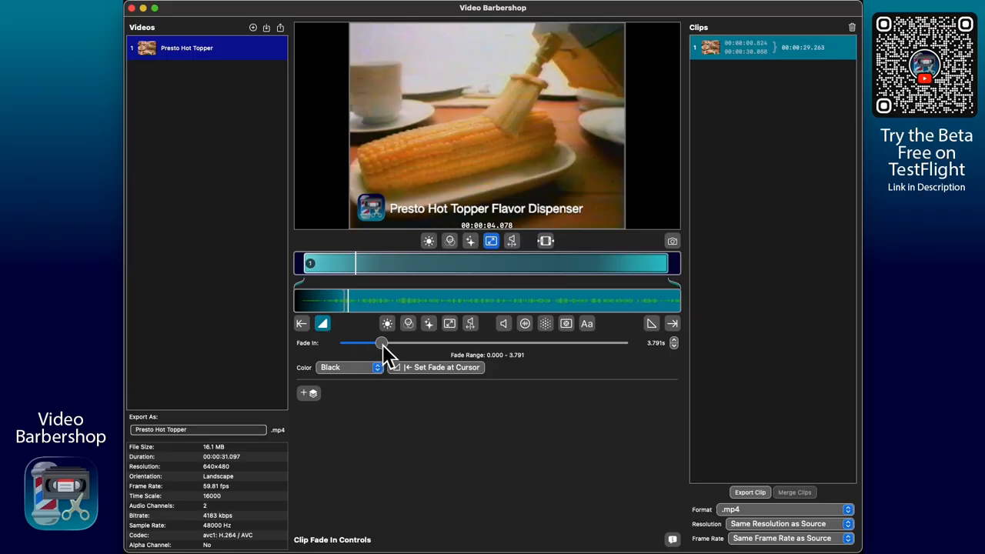
{"action": "left_click_drag", "start_coordinate": [381, 343], "coordinate": [308, 346]}
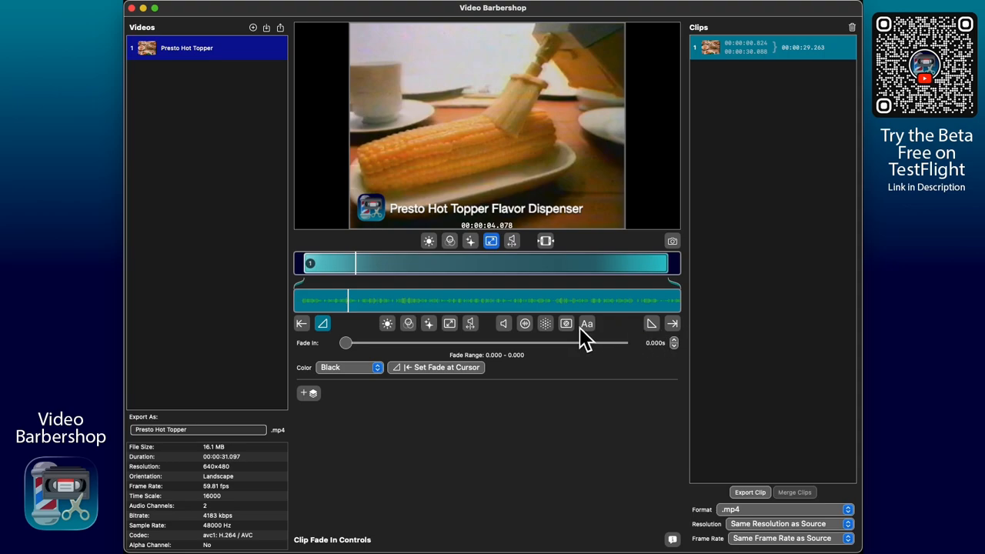
Examine the clip's audio effects plugin chain and its additional audio track shift settings
{"action": "left_click", "coordinate": [527, 323]}
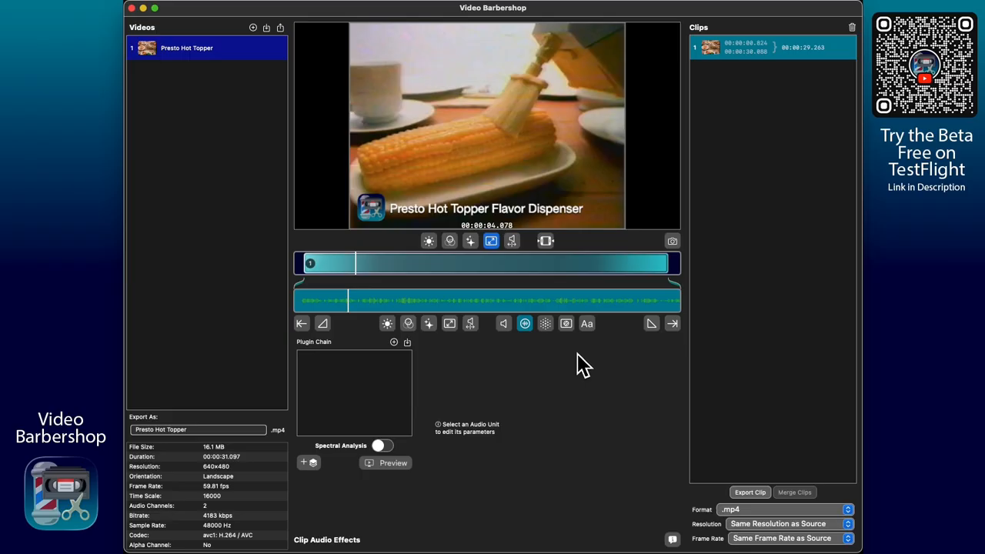
{"action": "left_click", "coordinate": [471, 324]}
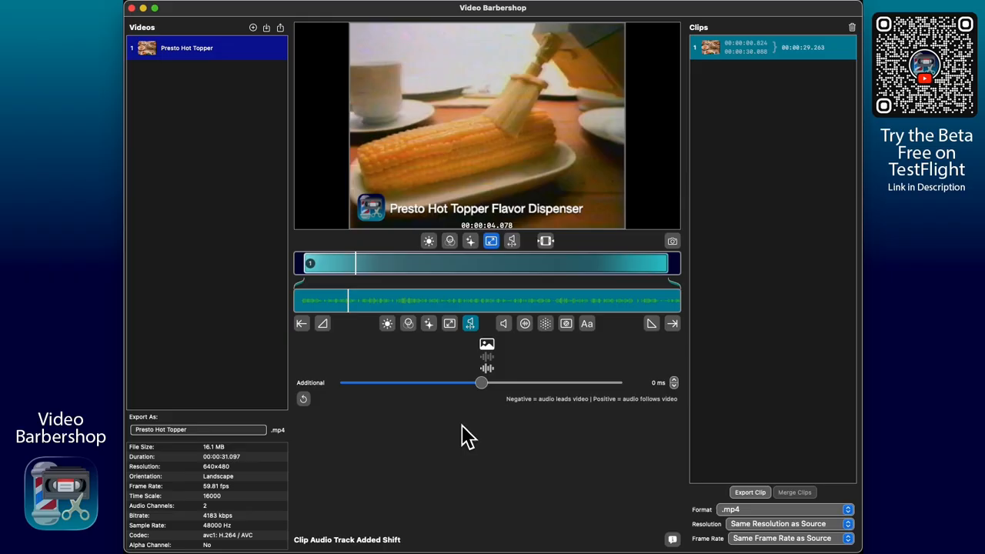
Enable the clip's luminance override and compare No Remapping with the VHS 16–235 and Calculated 0–234 remappings
{"action": "left_click", "coordinate": [387, 323]}
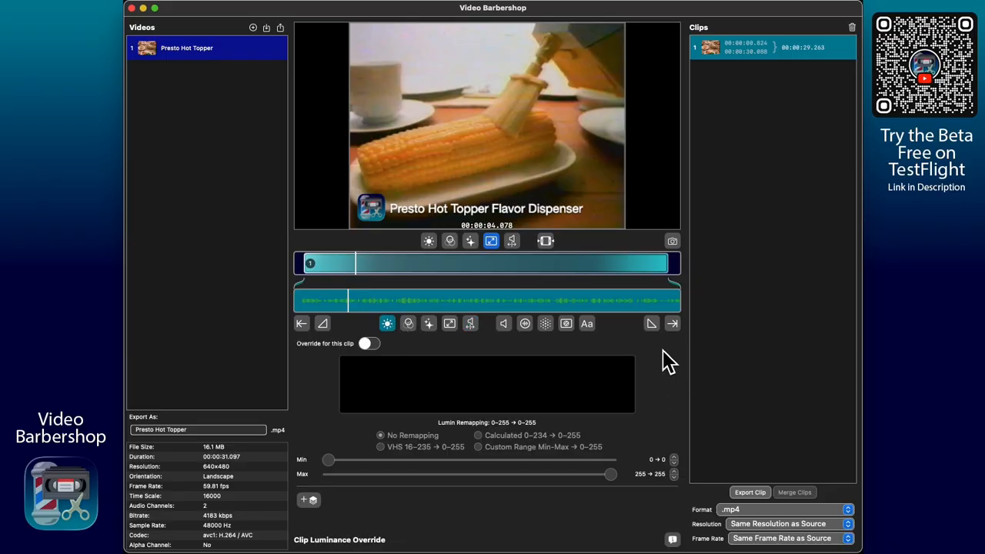
{"action": "left_click", "coordinate": [373, 346]}
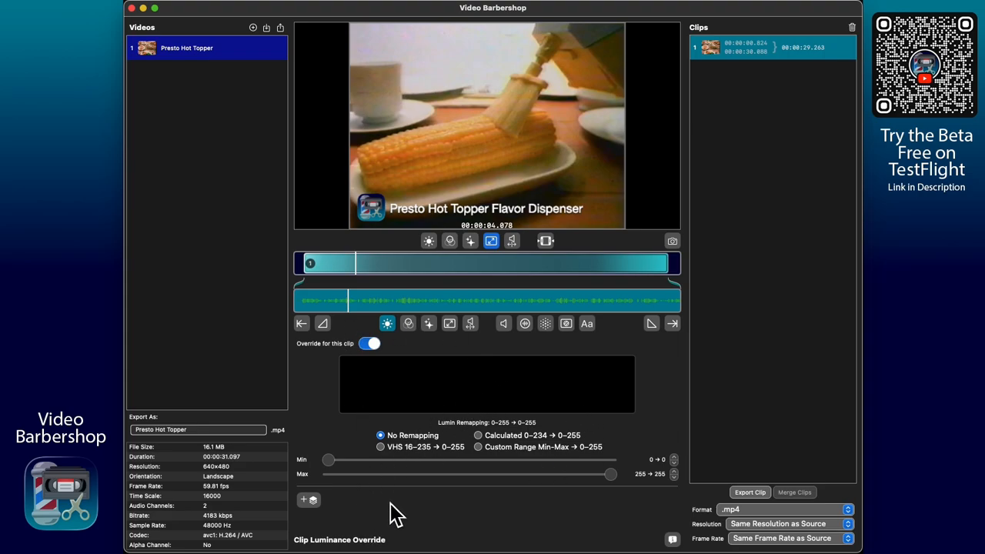
{"action": "left_click", "coordinate": [419, 449]}
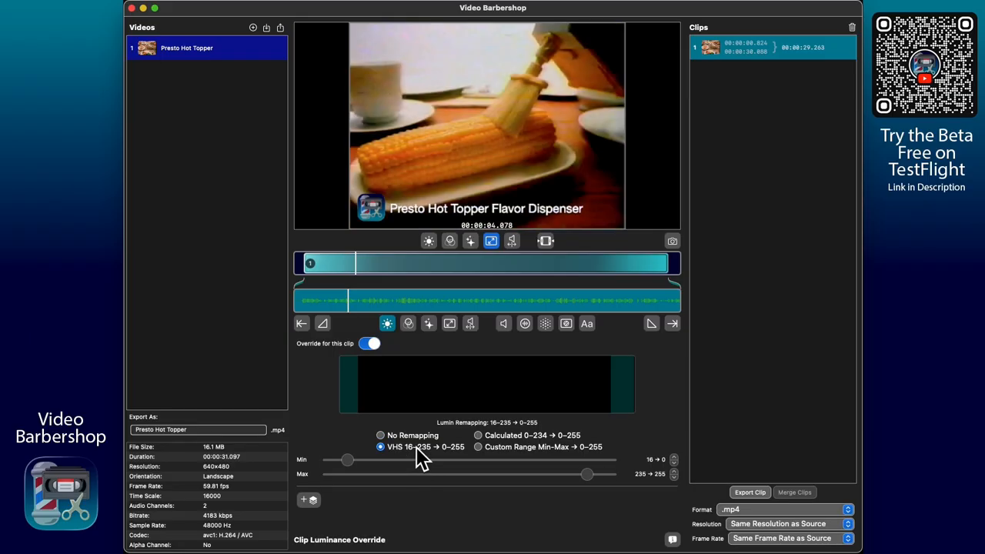
{"action": "left_click", "coordinate": [493, 437]}
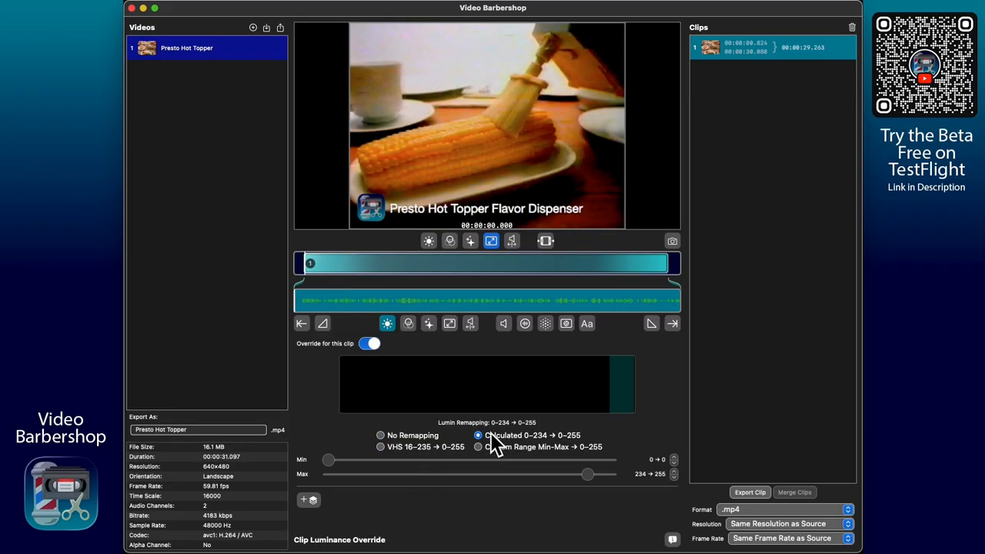
{"action": "left_click", "coordinate": [428, 438]}
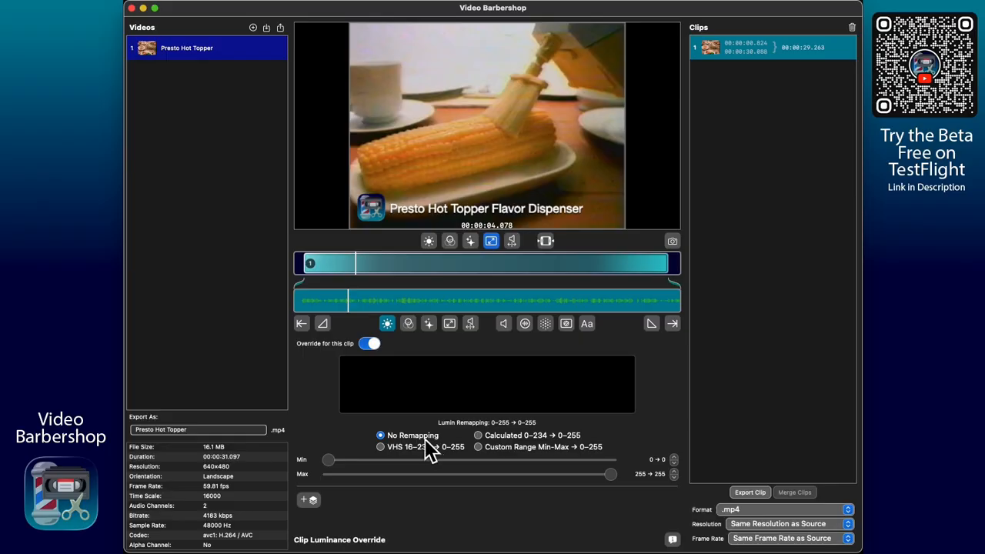
{"action": "left_click", "coordinate": [479, 436]}
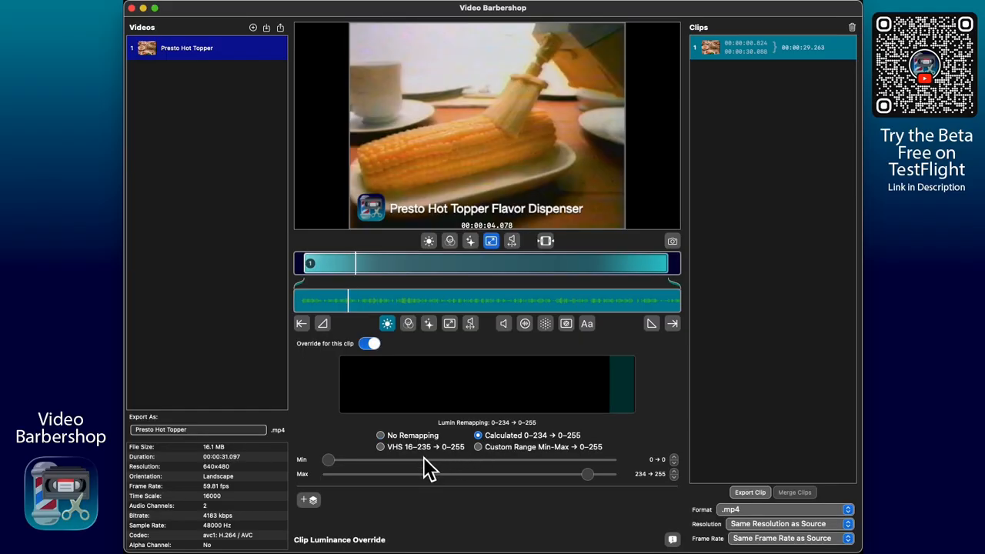
Switch the clip's luminance remapping to Custom Range Min-Max and set the maximum to 255
{"action": "left_click", "coordinate": [511, 450]}
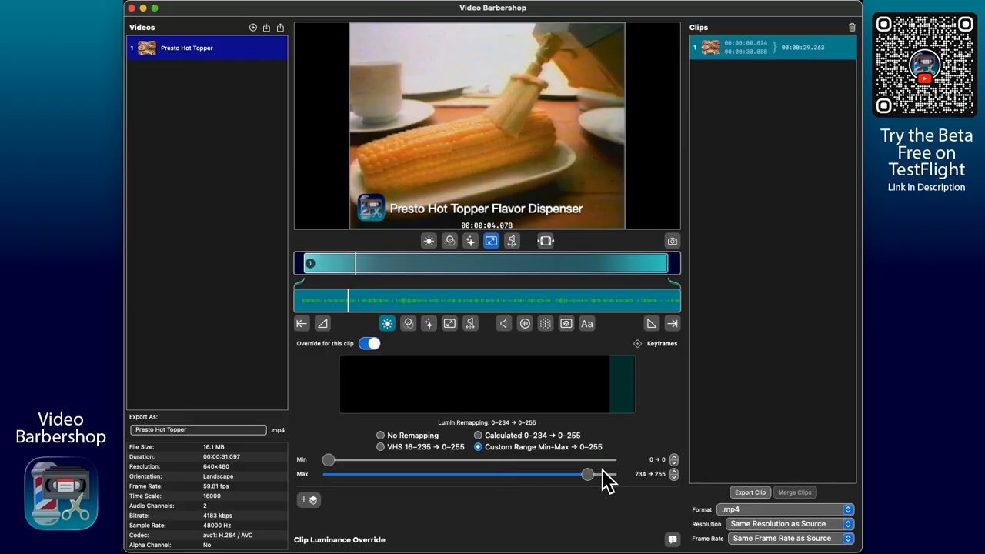
{"action": "left_click_drag", "start_coordinate": [589, 475], "coordinate": [642, 487]}
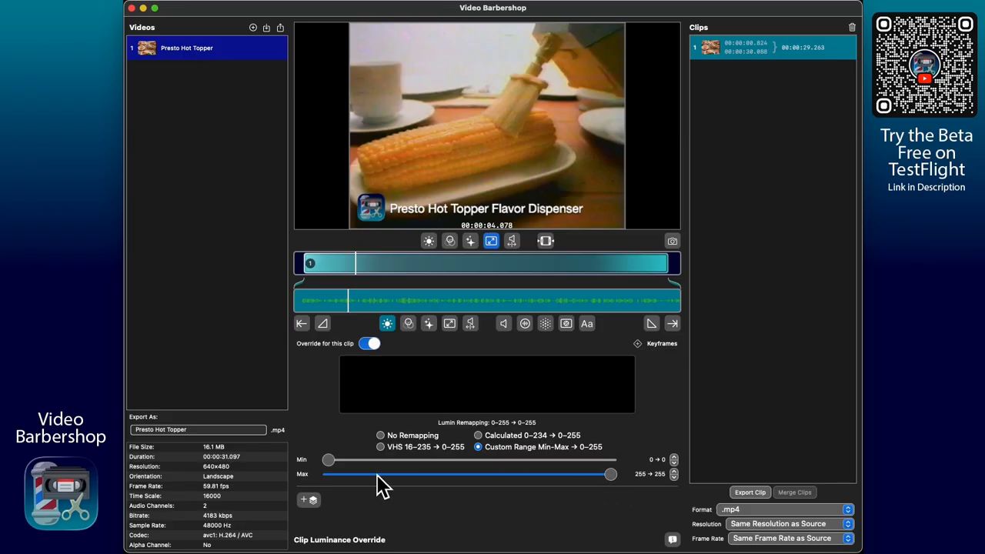
Enable the clip's RGB color balance override and its brightness and contrast override
{"action": "left_click", "coordinate": [409, 324]}
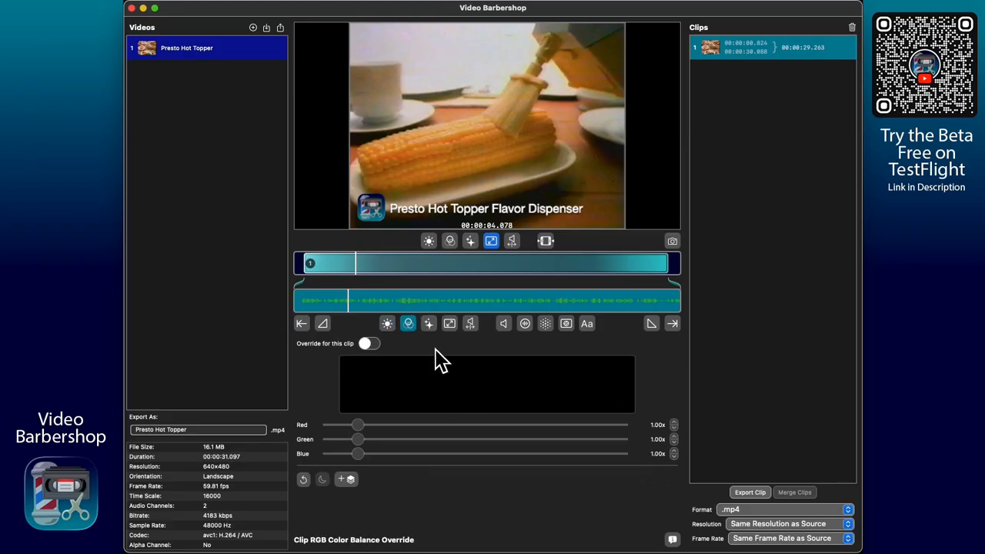
{"action": "left_click", "coordinate": [370, 343]}
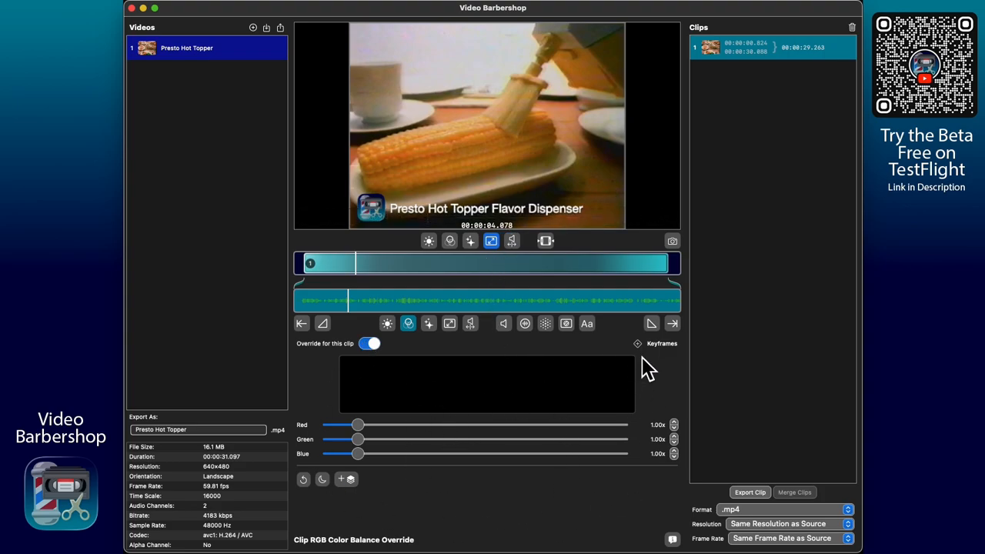
{"action": "left_click", "coordinate": [430, 325]}
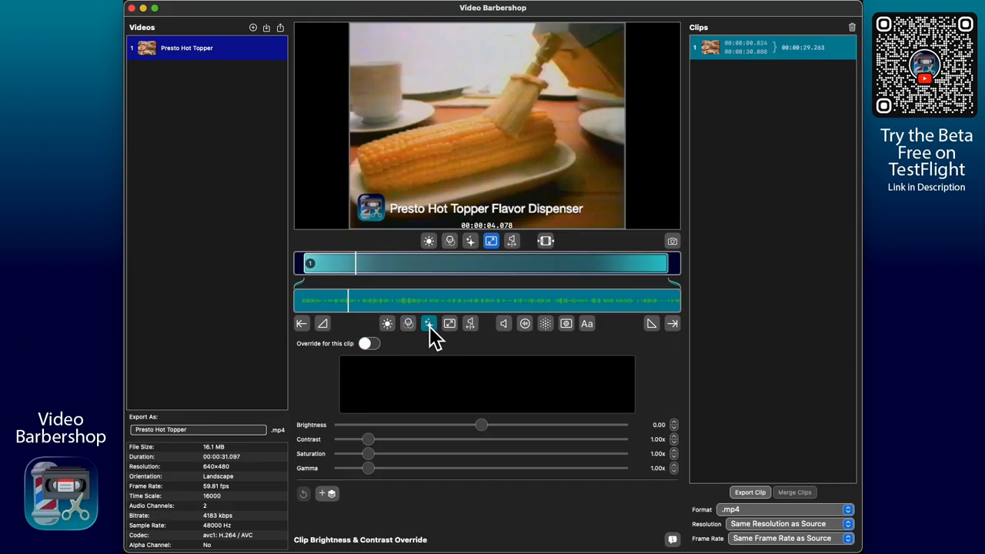
{"action": "left_click", "coordinate": [370, 345]}
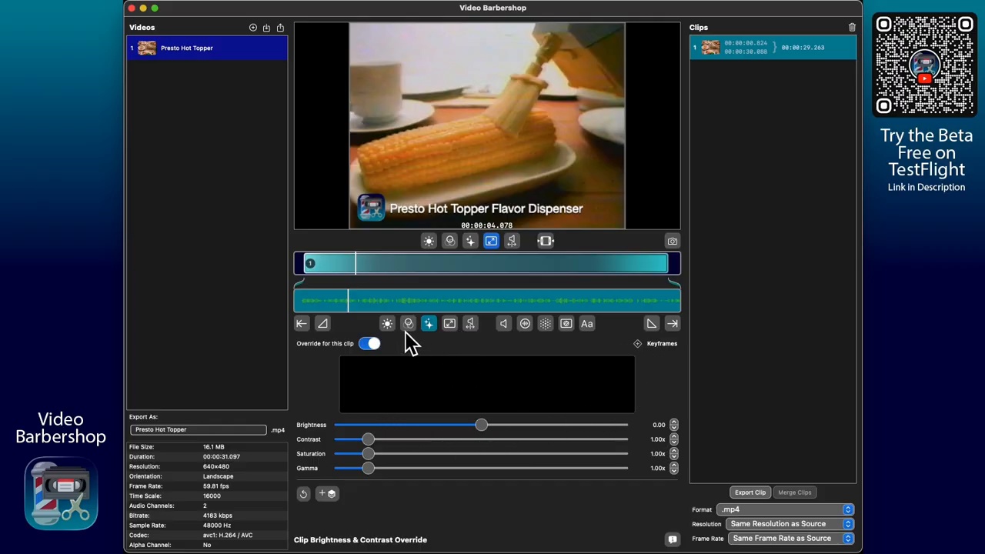
Enable the clip's transform override and load the Presto Hot Topper [27.628] PNG as its backing image
{"action": "left_click", "coordinate": [450, 324]}
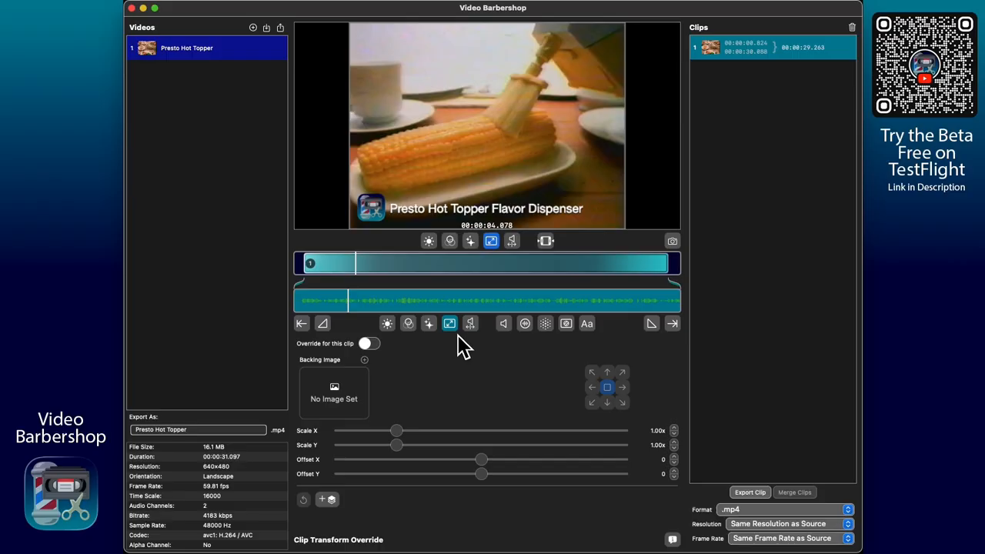
{"action": "left_click", "coordinate": [374, 344]}
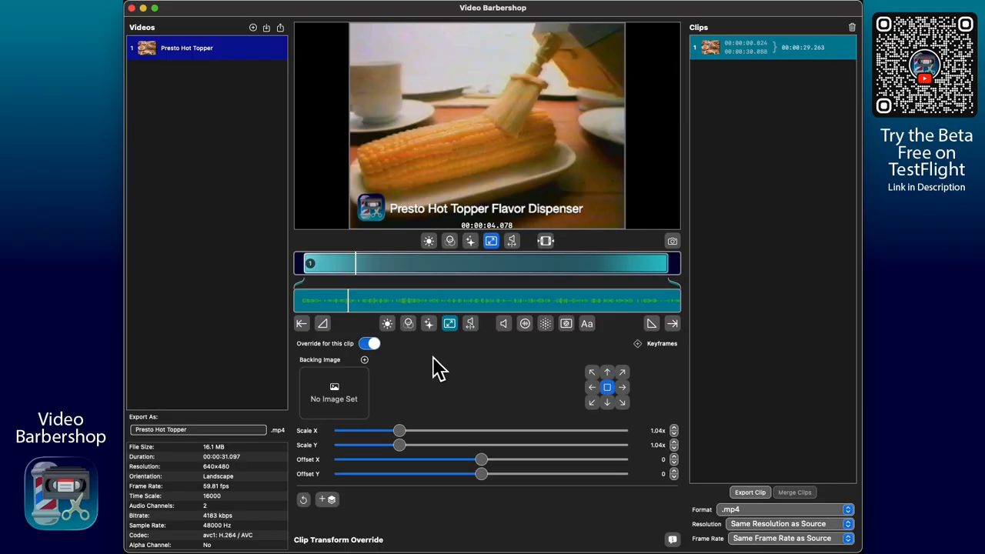
{"action": "left_click", "coordinate": [366, 361]}
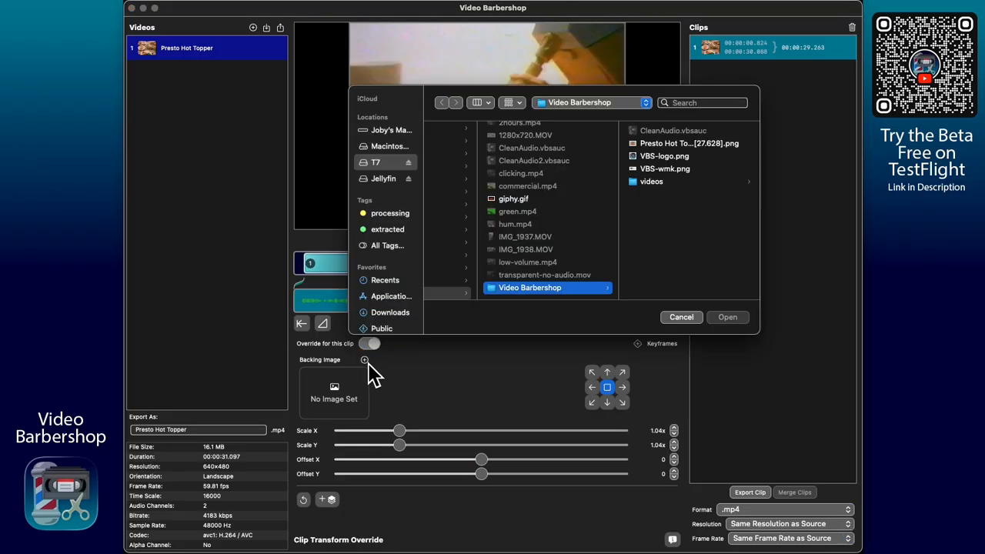
{"action": "left_click", "coordinate": [677, 144]}
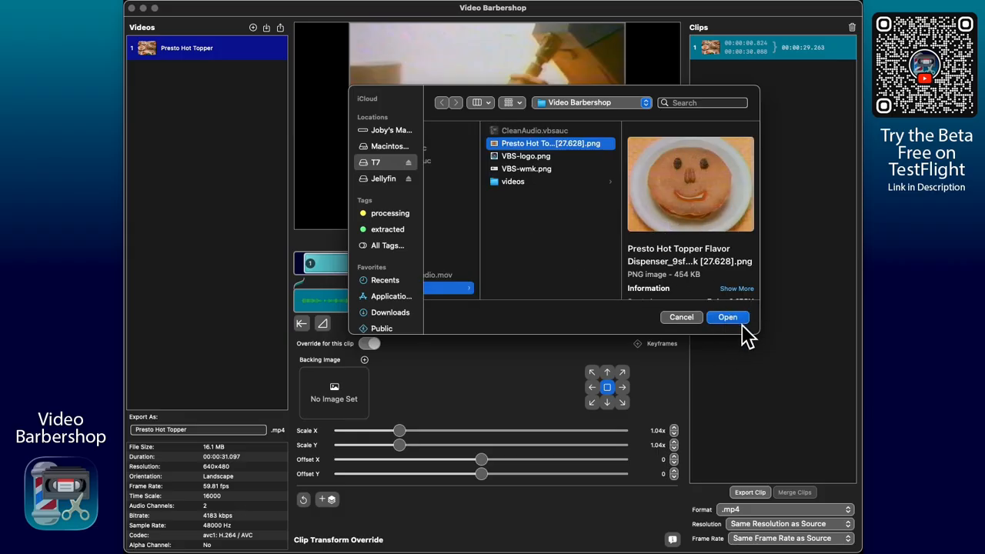
{"action": "left_click", "coordinate": [728, 317]}
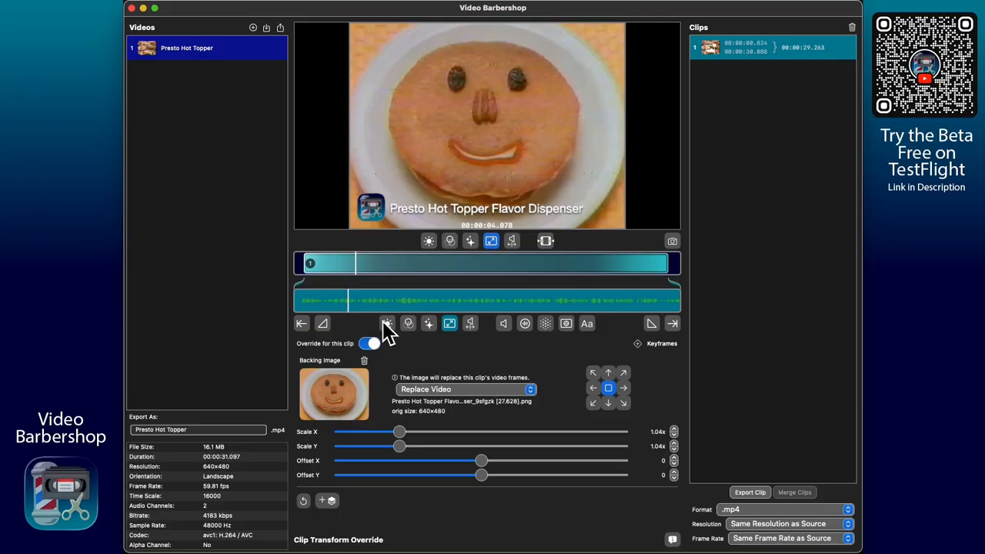
Preview the clip around 5.6 s and change the backing image mode to As Background
{"action": "mouse_move", "coordinate": [361, 309]}
{"action": "left_mouse_down"}
{"action": "mouse_move", "coordinate": [299, 311]}
{"action": "mouse_move", "coordinate": [684, 319]}
{"action": "mouse_move", "coordinate": [389, 316]}
{"action": "mouse_move", "coordinate": [610, 306]}
{"action": "mouse_move", "coordinate": [338, 302]}
{"action": "mouse_move", "coordinate": [532, 303]}
{"action": "mouse_move", "coordinate": [371, 302]}
{"action": "left_mouse_up"}
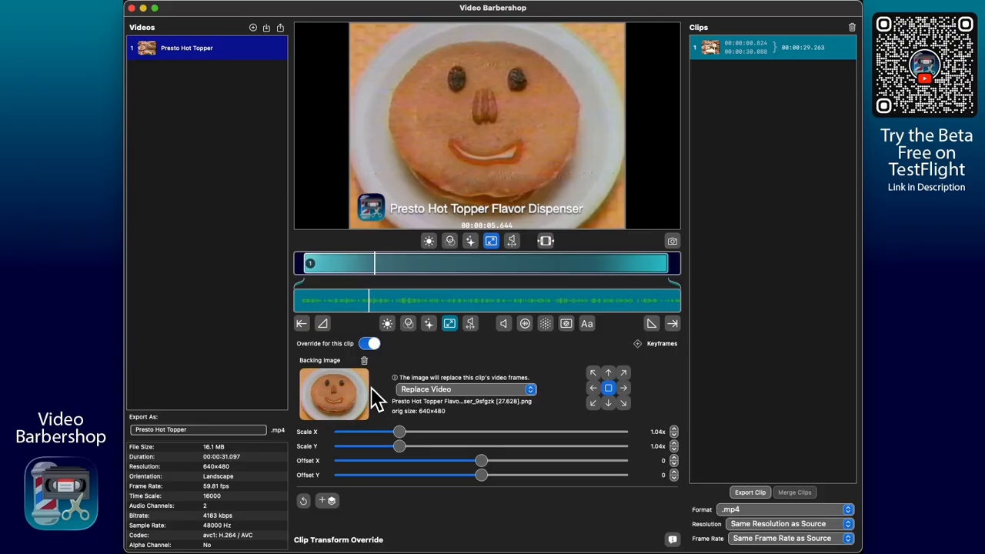
{"action": "left_click", "coordinate": [478, 392]}
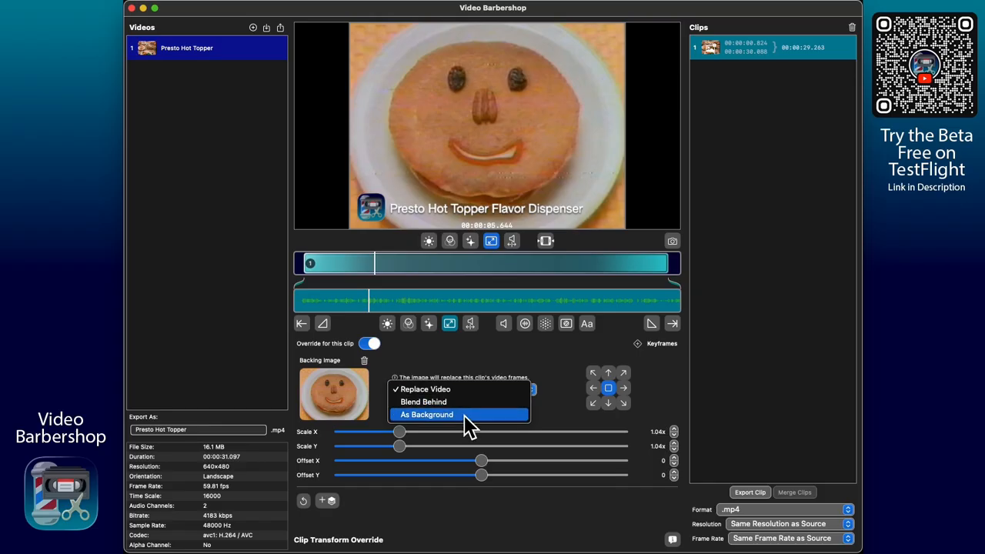
{"action": "left_click", "coordinate": [470, 414]}
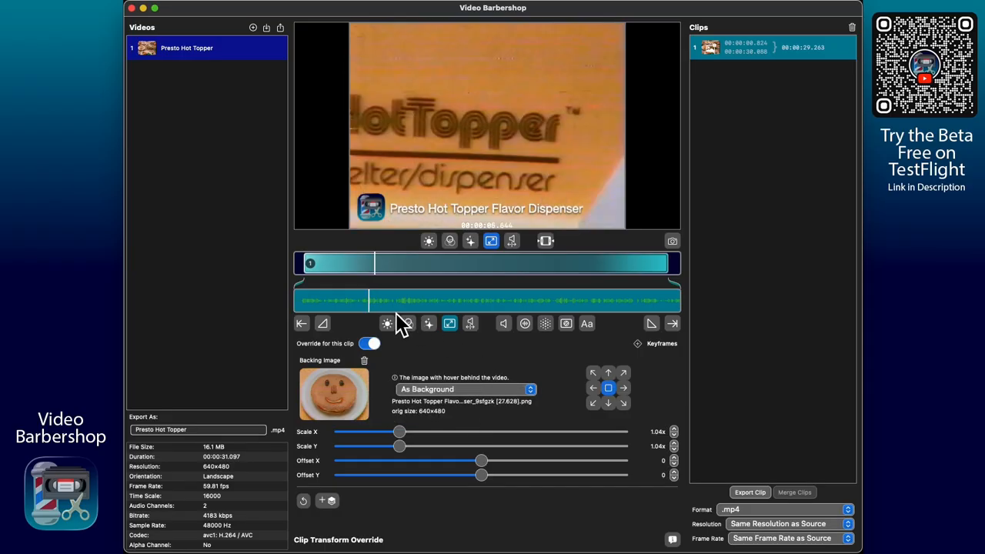
{"action": "mouse_move", "coordinate": [369, 302]}
{"action": "left_mouse_down"}
{"action": "mouse_move", "coordinate": [499, 307]}
{"action": "mouse_move", "coordinate": [331, 304]}
{"action": "mouse_move", "coordinate": [366, 307]}
{"action": "left_mouse_up"}
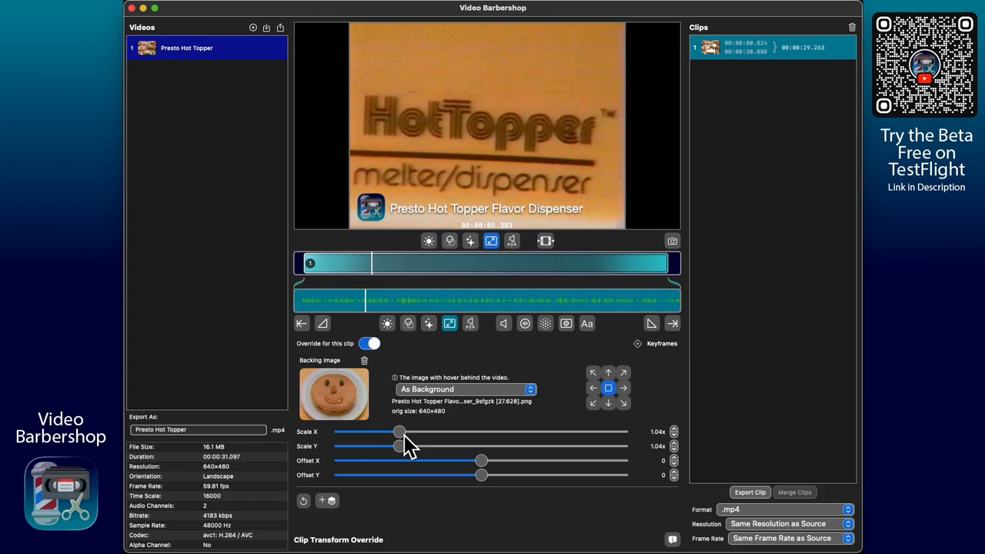
Shrink the clip's video to 0.51x in X and Y and preview it playing over the backing image
{"action": "left_click_drag", "start_coordinate": [401, 433], "coordinate": [366, 454]}
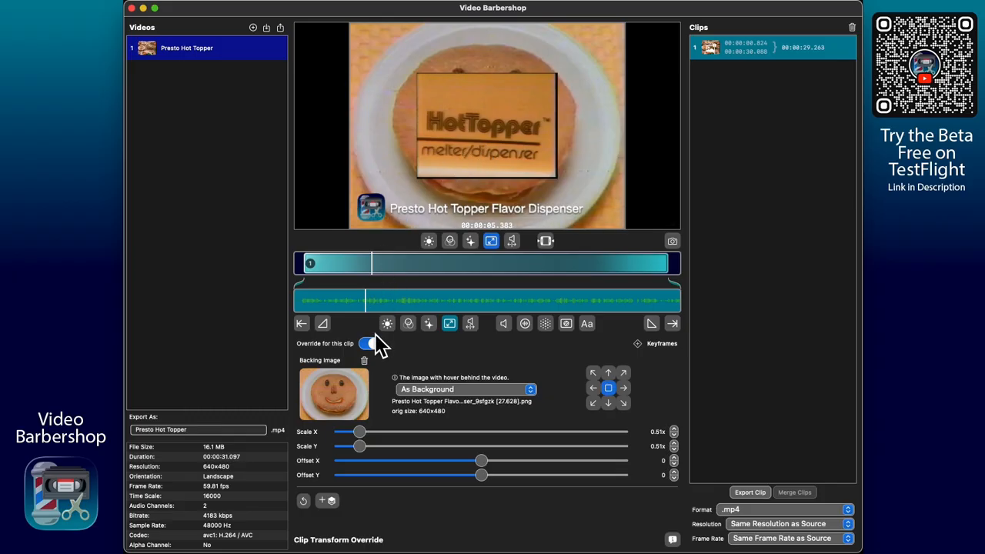
{"action": "left_click", "coordinate": [322, 302]}
{"action": "left_click_drag", "start_coordinate": [320, 306], "coordinate": [378, 318]}
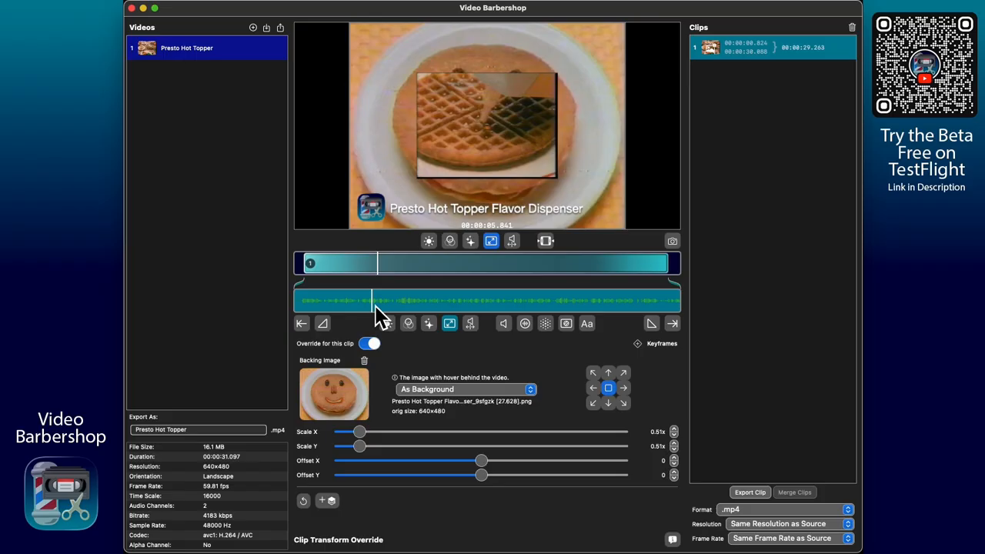
Keep the backing image mode at As Background and set the blue level in the clip's RGB override to 7.93x
{"action": "left_click", "coordinate": [466, 393]}
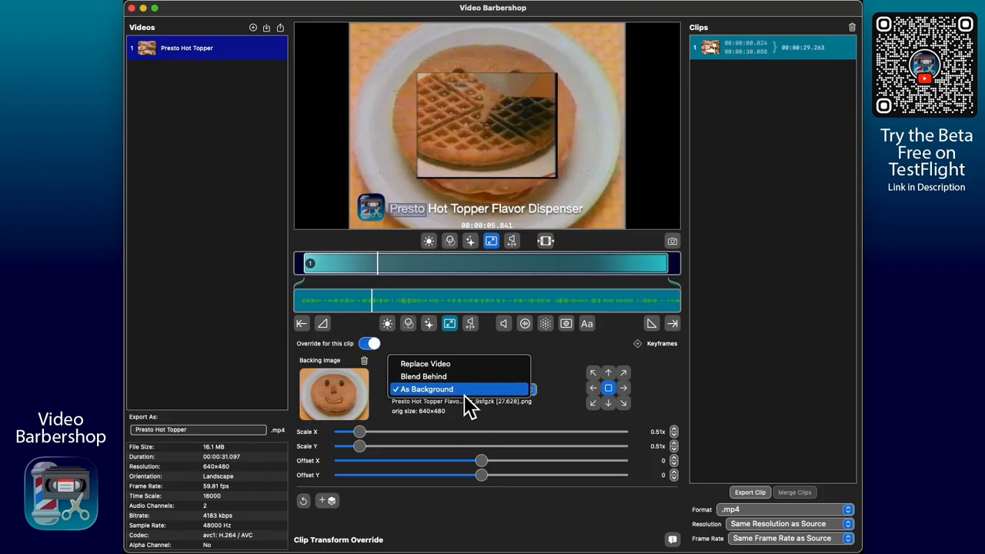
{"action": "left_click", "coordinate": [462, 390]}
{"action": "left_click", "coordinate": [410, 324]}
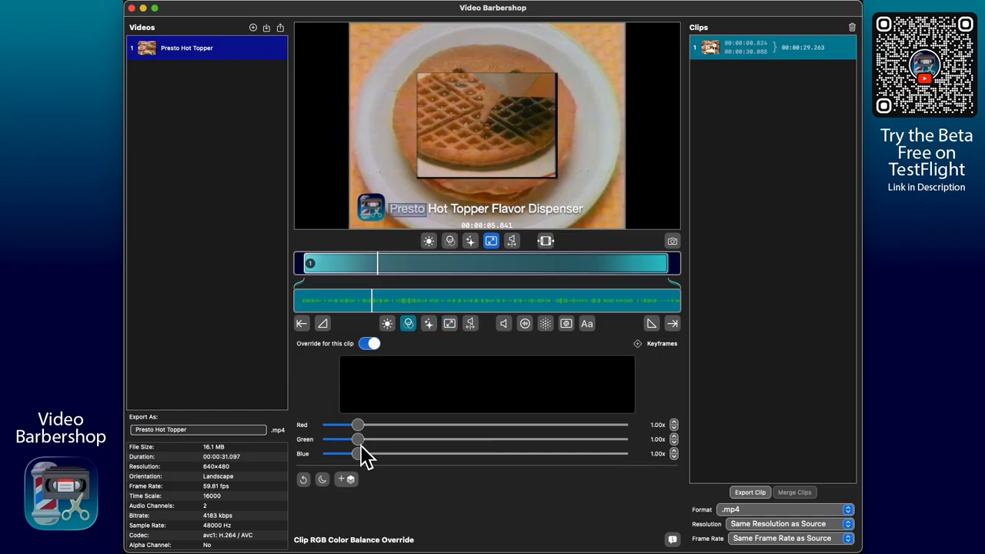
{"action": "left_click_drag", "start_coordinate": [359, 455], "coordinate": [562, 454]}
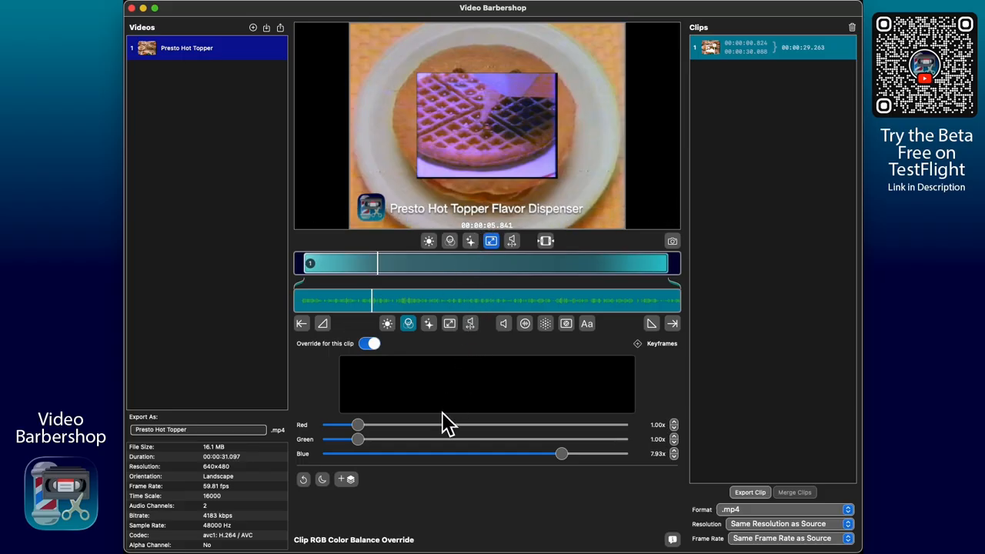
Try the Blend Behind mode for the clip's backing image in the transform override, ending back on As Background
{"action": "left_click", "coordinate": [450, 325]}
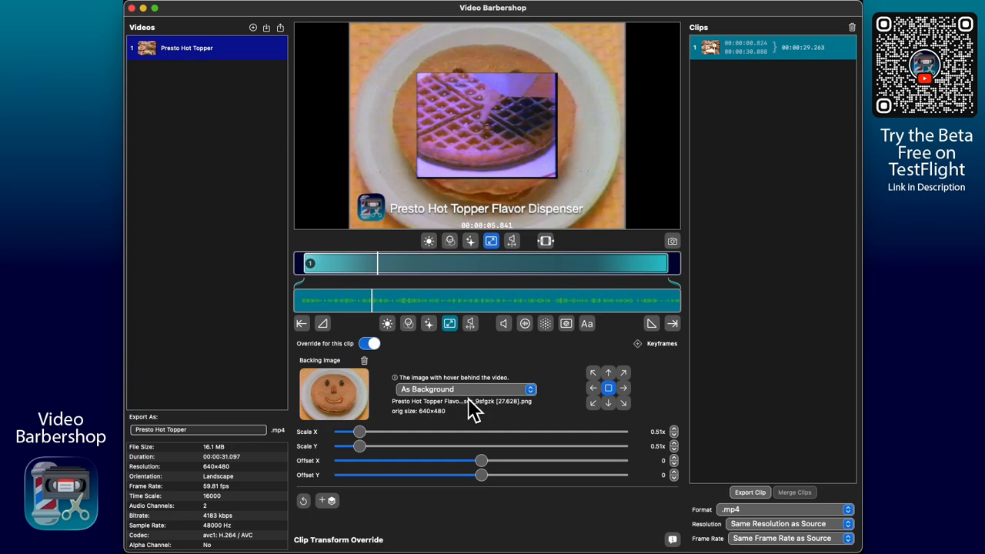
{"action": "left_click", "coordinate": [462, 390]}
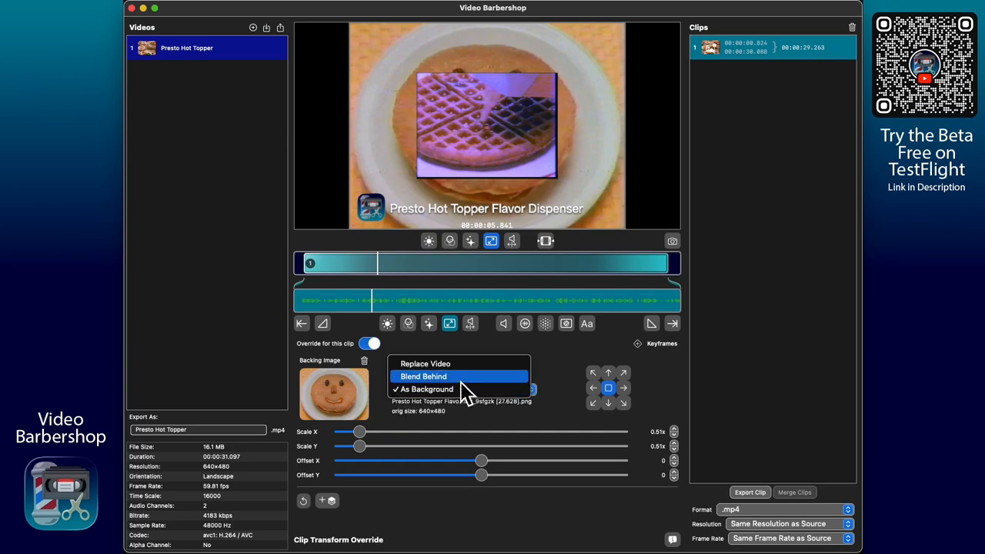
{"action": "left_click", "coordinate": [432, 380]}
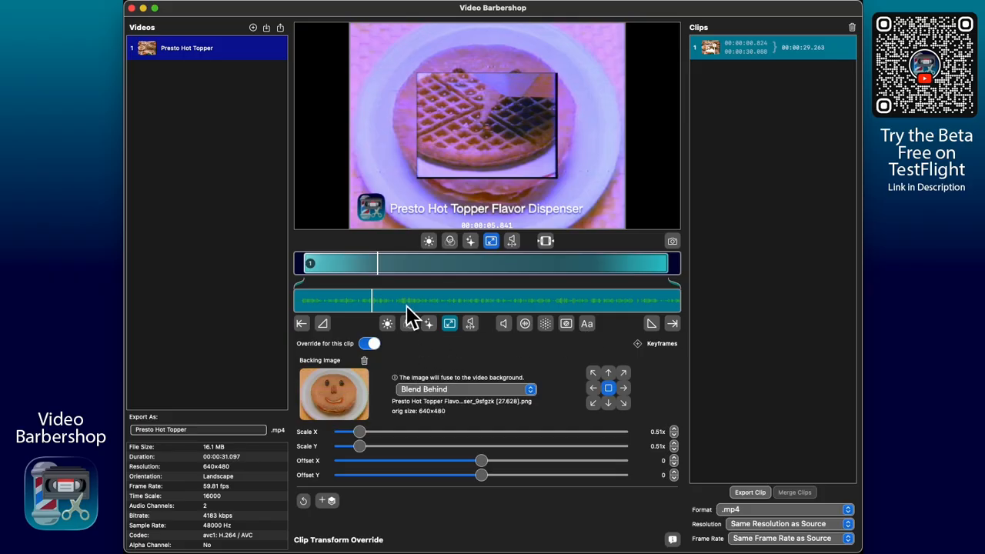
{"action": "left_click", "coordinate": [435, 392]}
{"action": "left_click", "coordinate": [436, 401]}
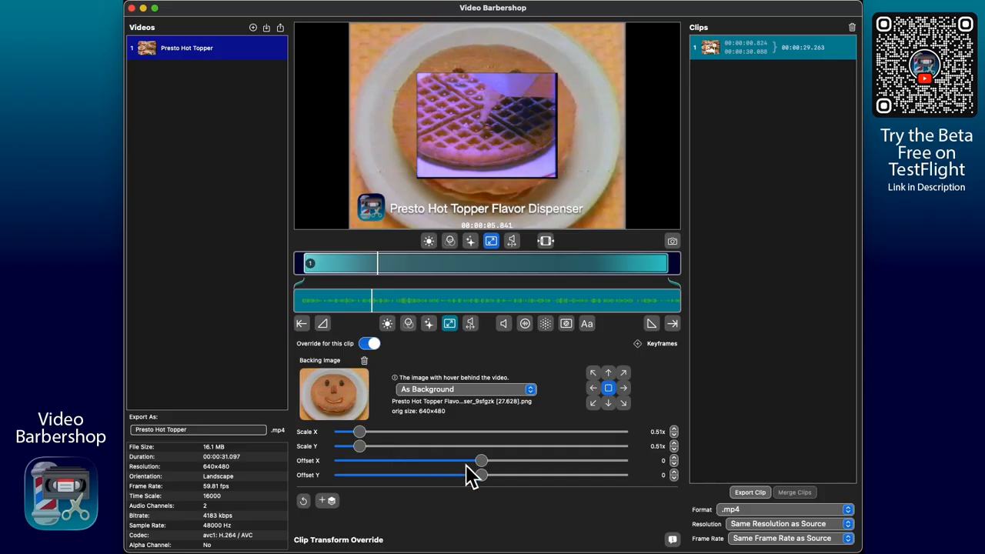
Keyframe the clip's transform at 5.841 s, resetting the first keyframe's scale to 1.00x and setting the second's to 0.35x in X and Y
{"action": "left_click", "coordinate": [638, 344]}
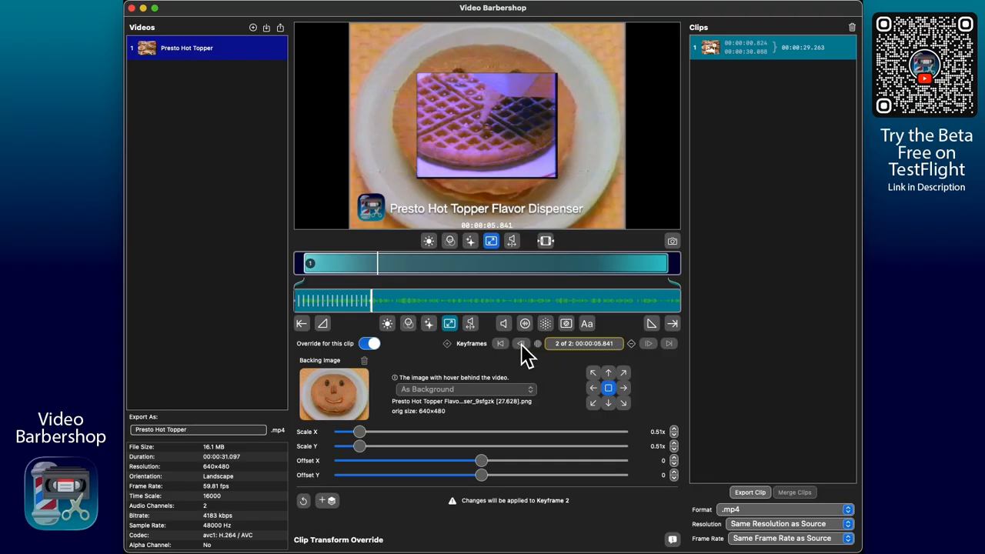
{"action": "left_click", "coordinate": [521, 345]}
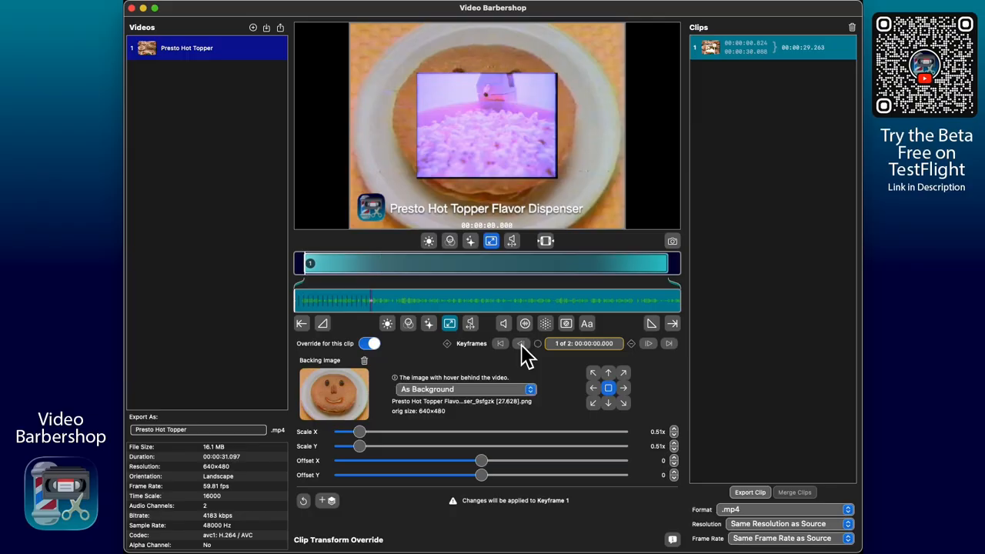
{"action": "left_click", "coordinate": [303, 501]}
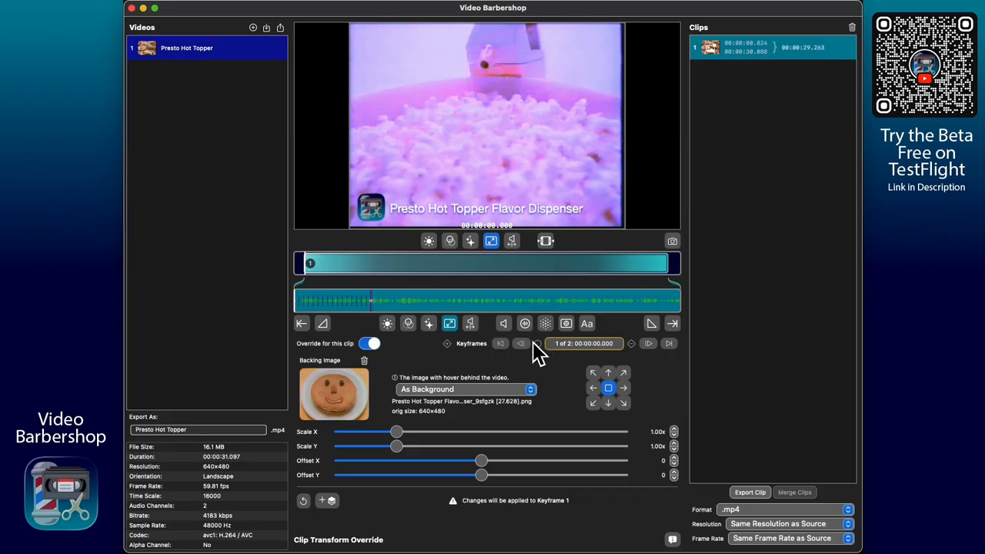
{"action": "left_click", "coordinate": [650, 344]}
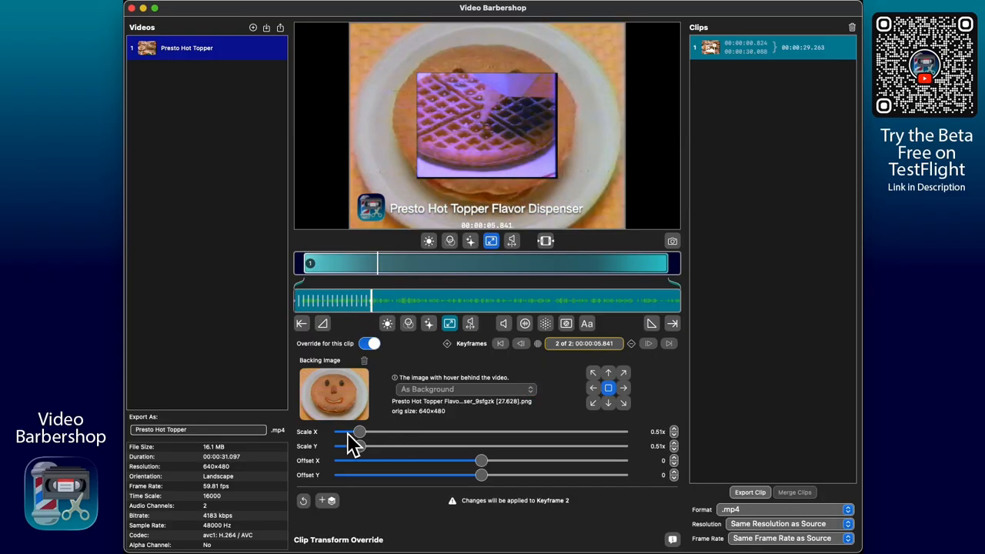
{"action": "mouse_move", "coordinate": [354, 446]}
{"action": "left_mouse_down"}
{"action": "mouse_move", "coordinate": [367, 462]}
{"action": "mouse_move", "coordinate": [346, 451]}
{"action": "mouse_move", "coordinate": [352, 458]}
{"action": "left_mouse_up"}
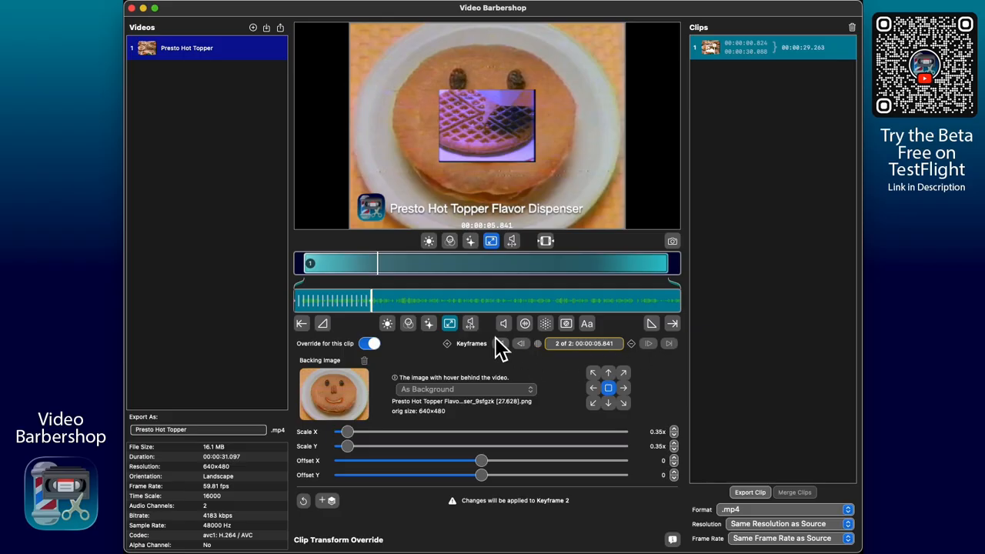
Add two more transform keyframes to the clip, at 9.966 s and 13.130 s
{"action": "left_click", "coordinate": [429, 303]}
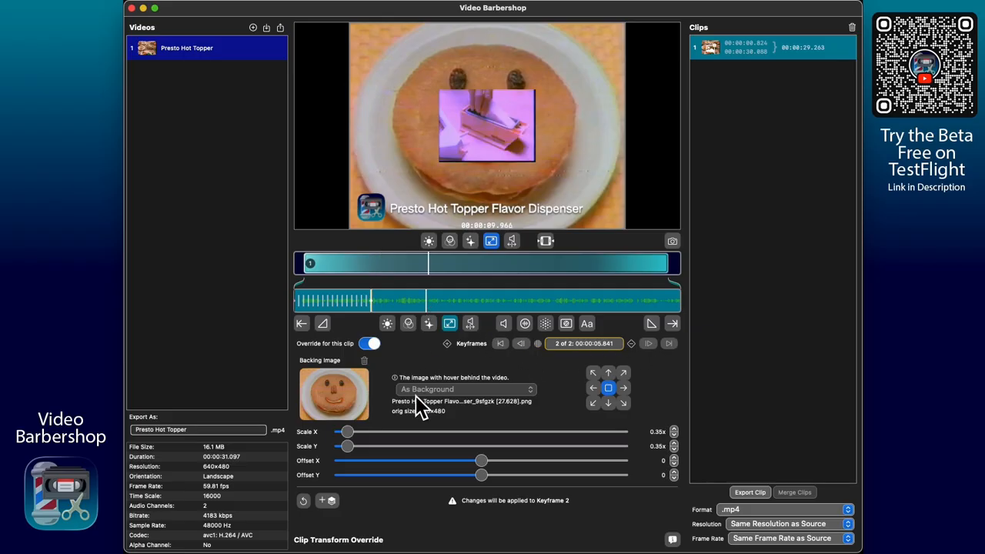
{"action": "left_click", "coordinate": [448, 344]}
{"action": "left_click", "coordinate": [468, 302]}
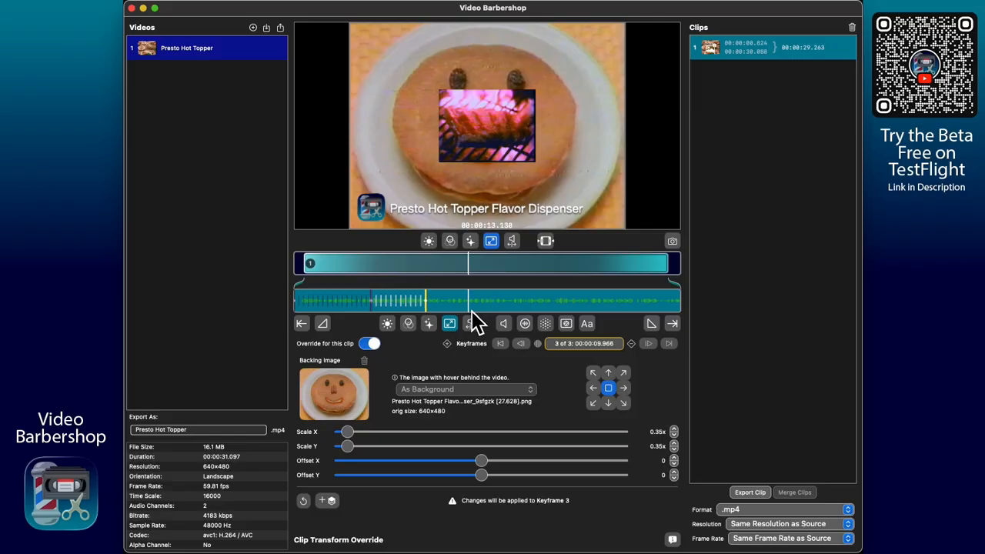
{"action": "left_click", "coordinate": [447, 344]}
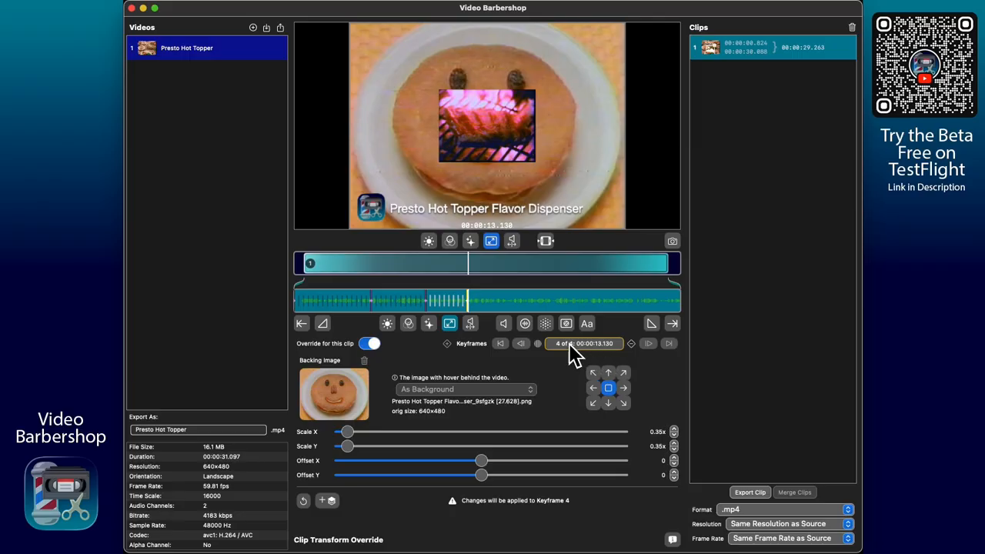
Move back and forth through the four transform keyframes, including jumps to the first and last, to check their values
{"action": "left_click", "coordinate": [522, 344]}
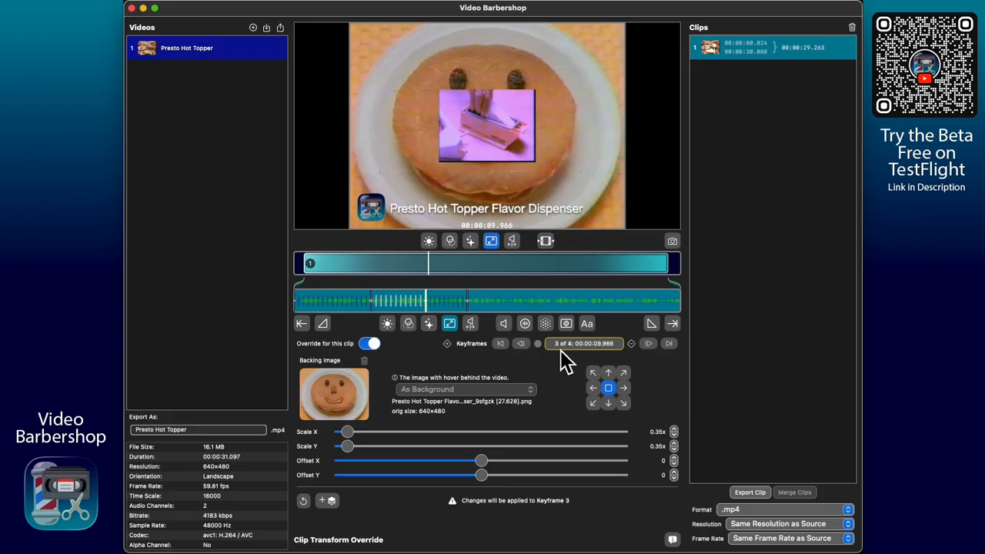
{"action": "left_click", "coordinate": [522, 344]}
{"action": "left_click", "coordinate": [521, 343]}
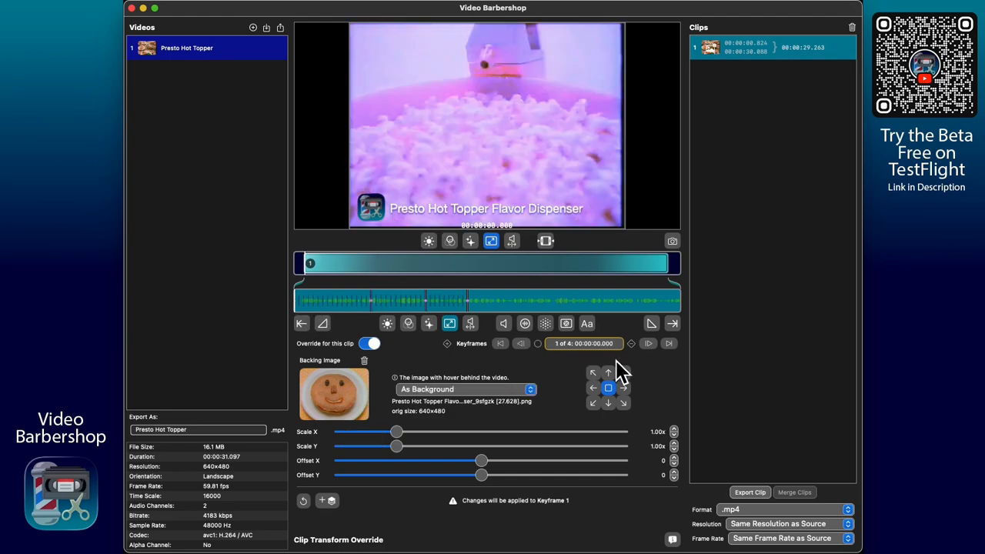
{"action": "left_click", "coordinate": [654, 344]}
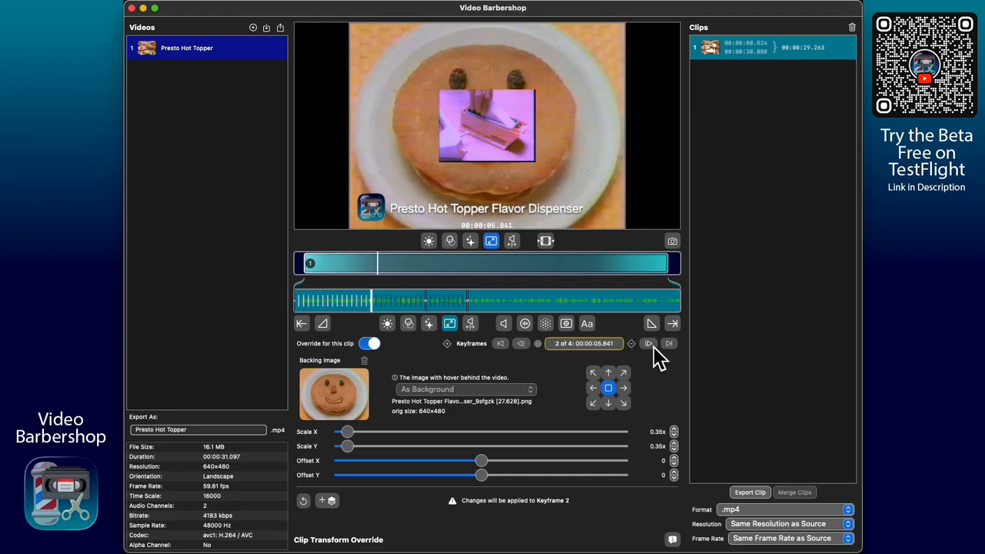
{"action": "left_click", "coordinate": [651, 342]}
{"action": "left_click", "coordinate": [650, 343]}
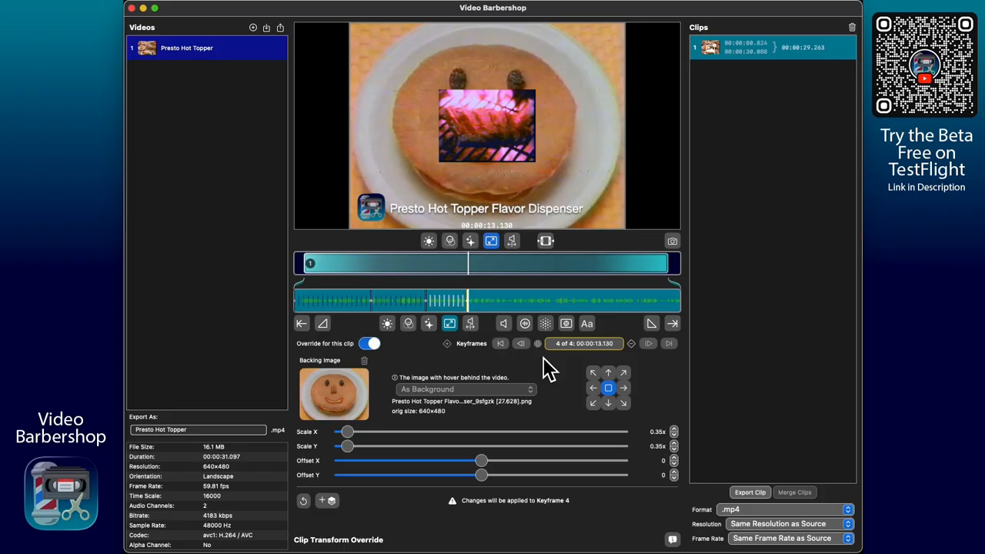
{"action": "left_click", "coordinate": [504, 347]}
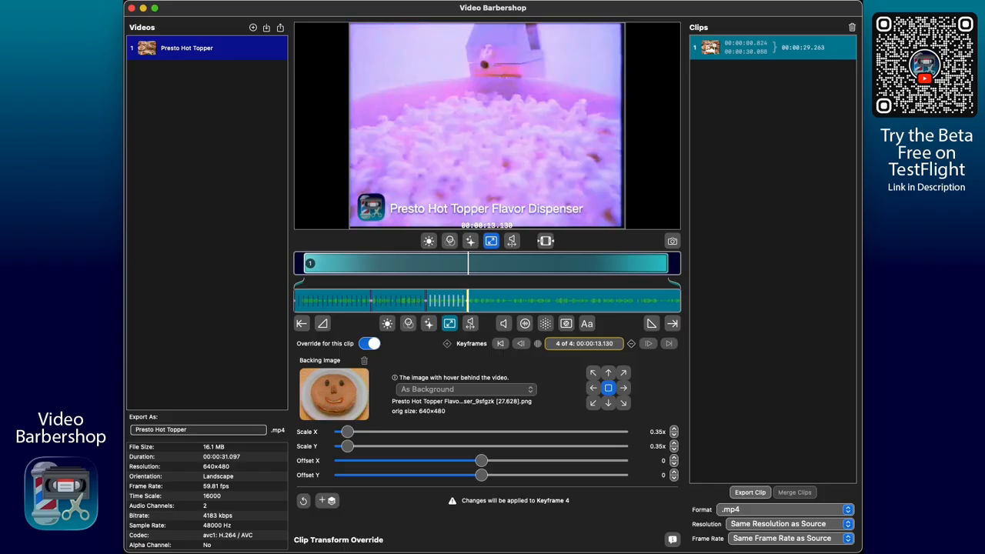
{"action": "left_click", "coordinate": [669, 344]}
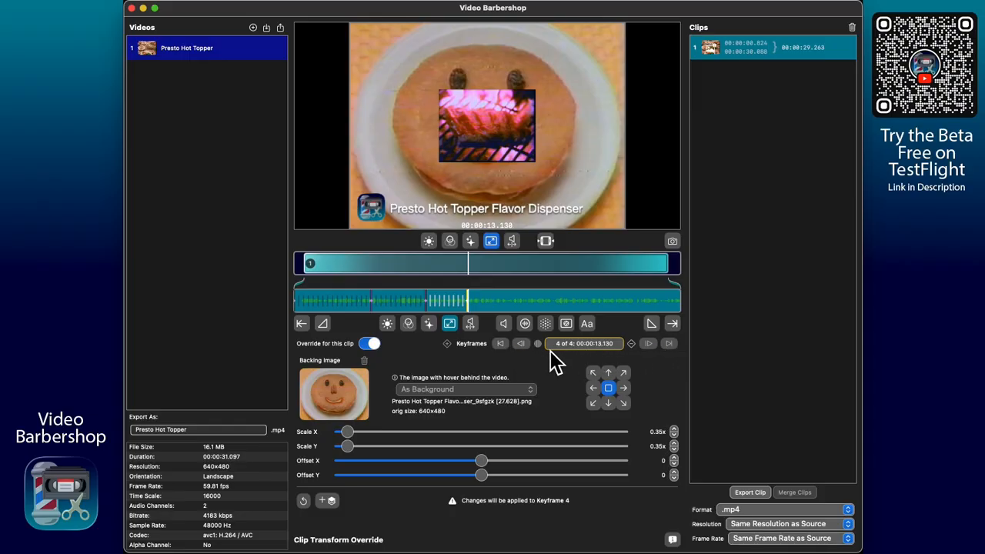
Delete all the clip's transform keyframes, starting from the one at 13.130 s
{"action": "left_click", "coordinate": [632, 344]}
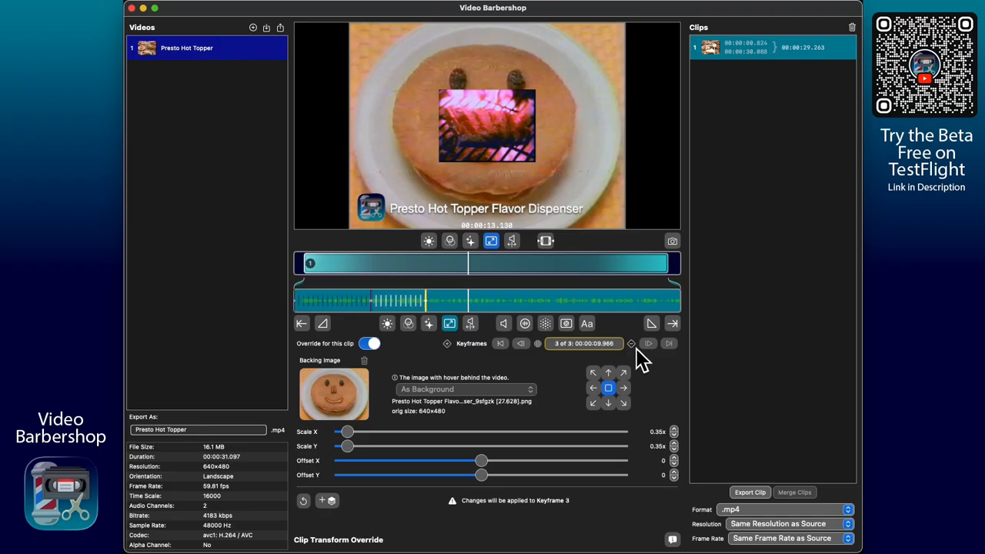
{"action": "left_click", "coordinate": [633, 344]}
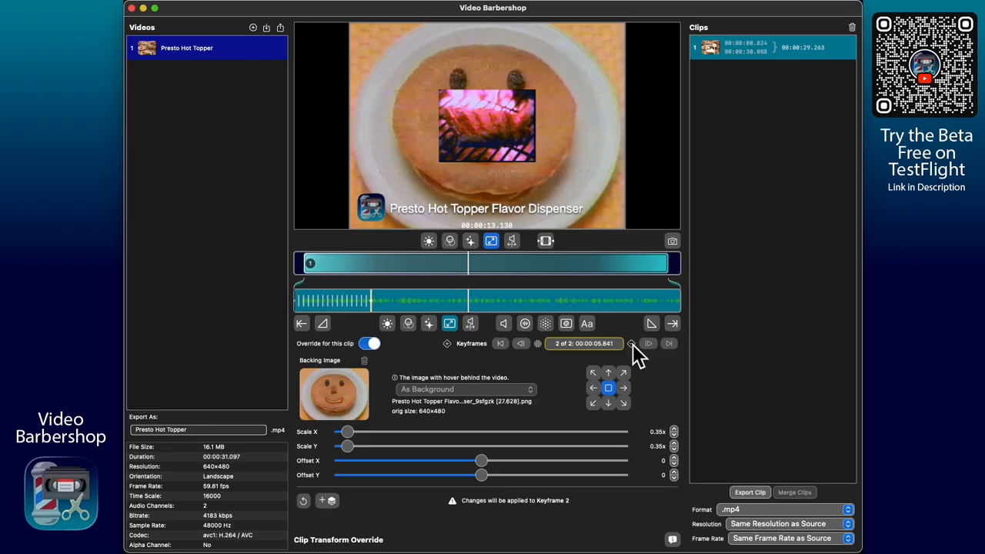
{"action": "left_click", "coordinate": [633, 344]}
{"action": "left_click", "coordinate": [633, 344]}
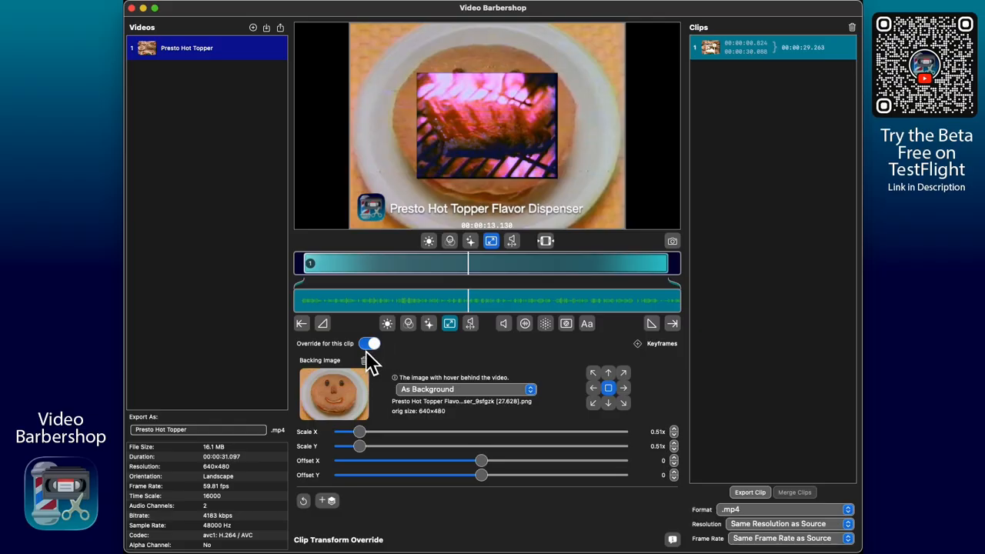
Create a new transform keyframe at 11.326 s and reset the first keyframe's X and Y scale to 1.00x
{"action": "mouse_move", "coordinate": [429, 305]}
{"action": "left_mouse_down"}
{"action": "mouse_move", "coordinate": [320, 303]}
{"action": "mouse_move", "coordinate": [670, 306]}
{"action": "mouse_move", "coordinate": [374, 305]}
{"action": "mouse_move", "coordinate": [448, 302]}
{"action": "left_mouse_up"}
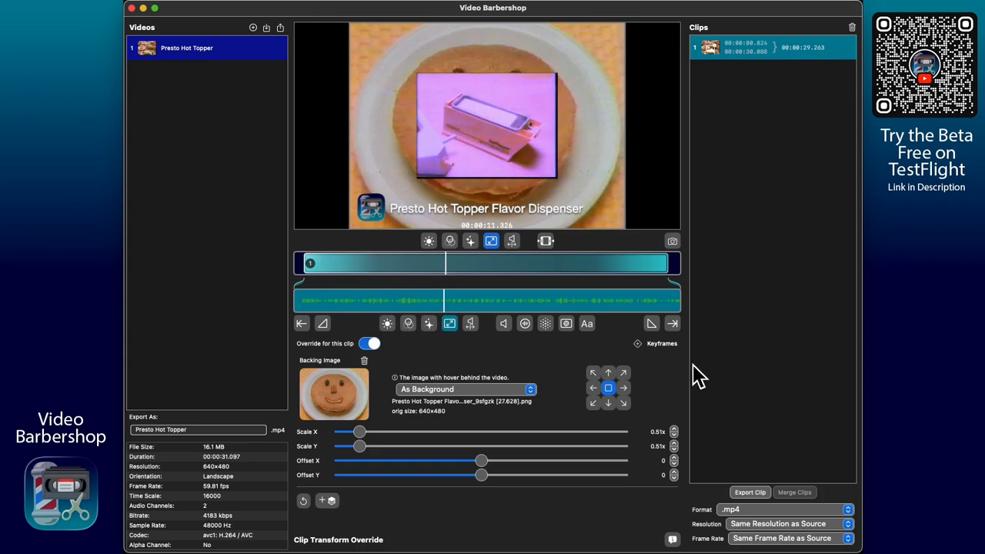
{"action": "left_click", "coordinate": [638, 344]}
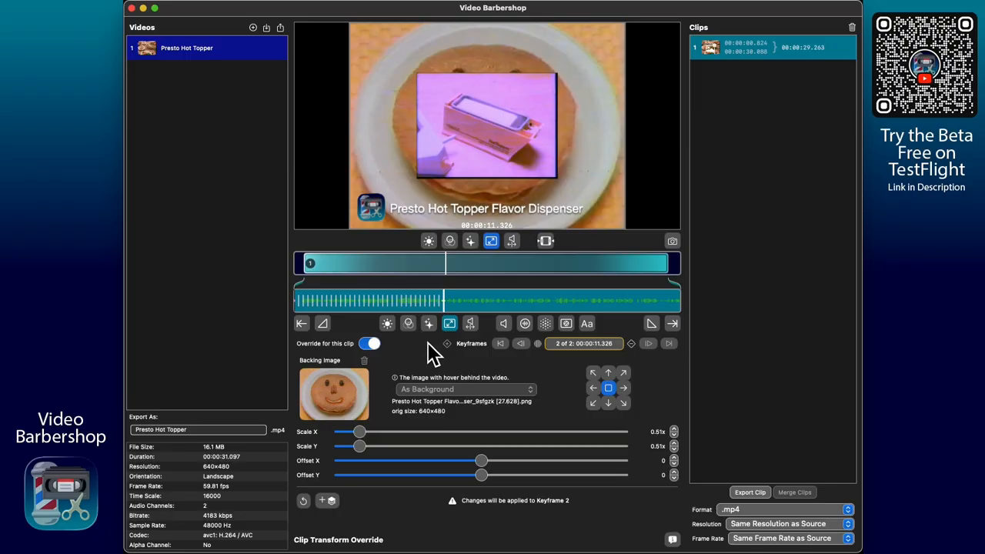
{"action": "left_click", "coordinate": [522, 345]}
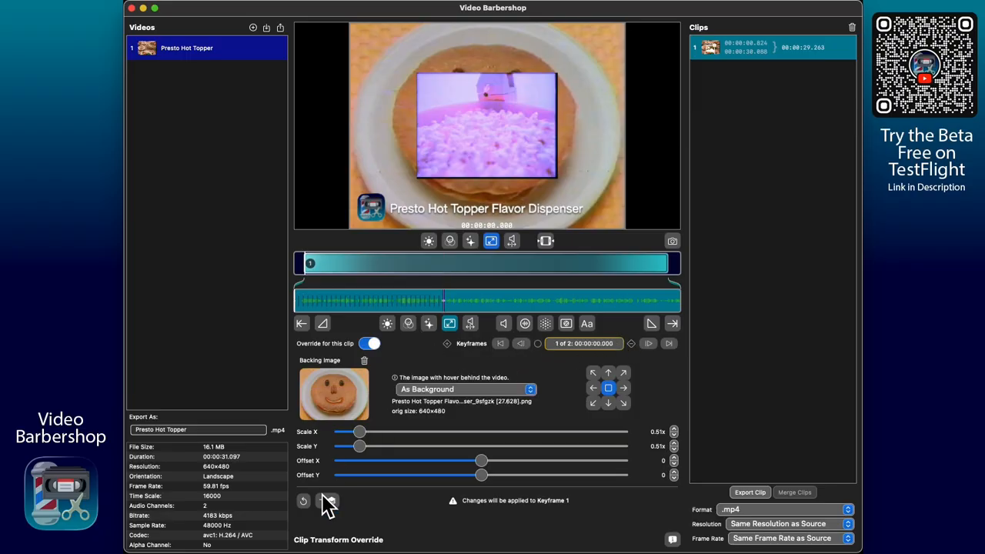
Turn off the clip's RGB color balance override and return to the transform override
{"action": "left_click", "coordinate": [409, 324]}
{"action": "left_click", "coordinate": [373, 344]}
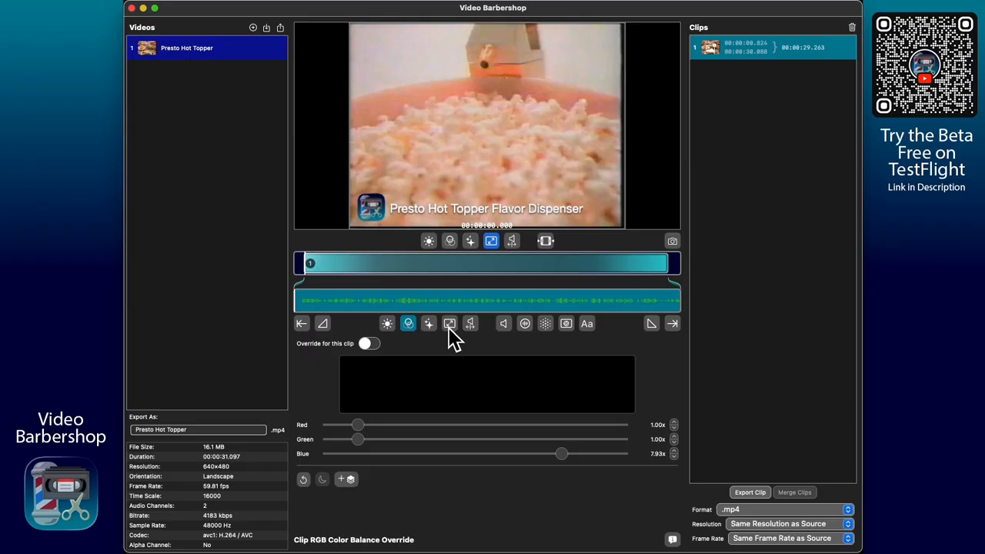
{"action": "left_click", "coordinate": [450, 325]}
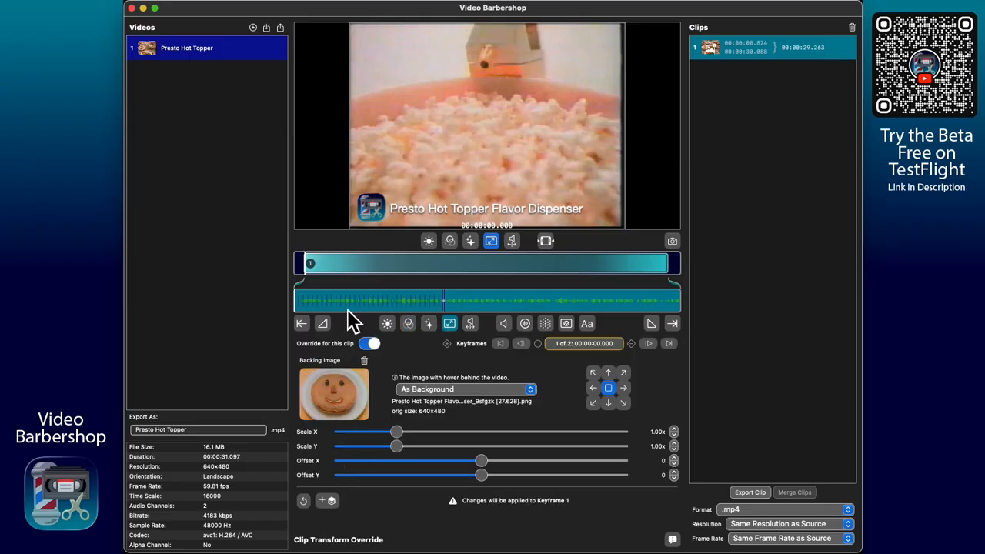
Preview the scale transition between the two keyframes by scrubbing it and playing the clip from its start
{"action": "left_click", "coordinate": [649, 344]}
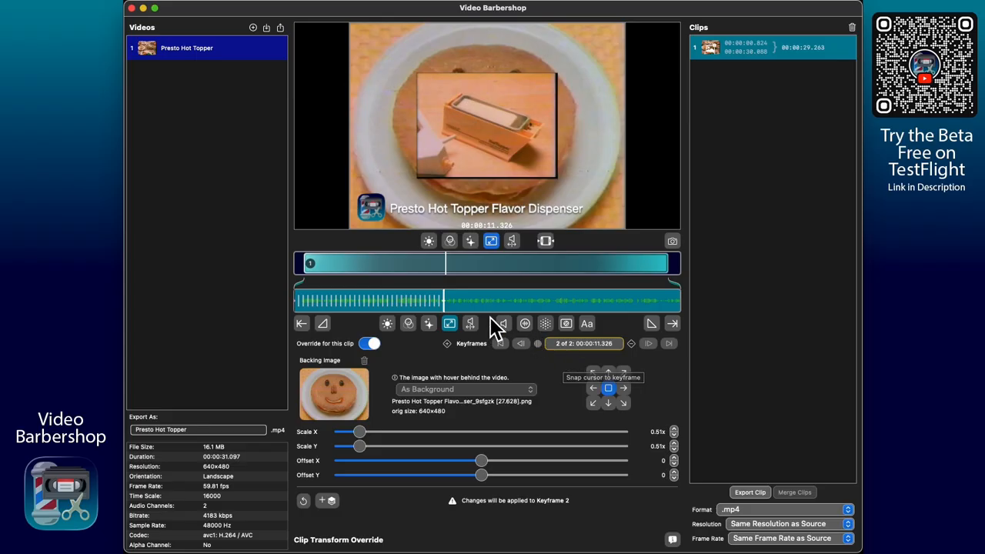
{"action": "left_click", "coordinate": [448, 301]}
{"action": "left_click_drag", "start_coordinate": [448, 301], "coordinate": [383, 302]}
{"action": "left_click_drag", "start_coordinate": [443, 304], "coordinate": [290, 302]}
{"action": "key", "text": "space"}
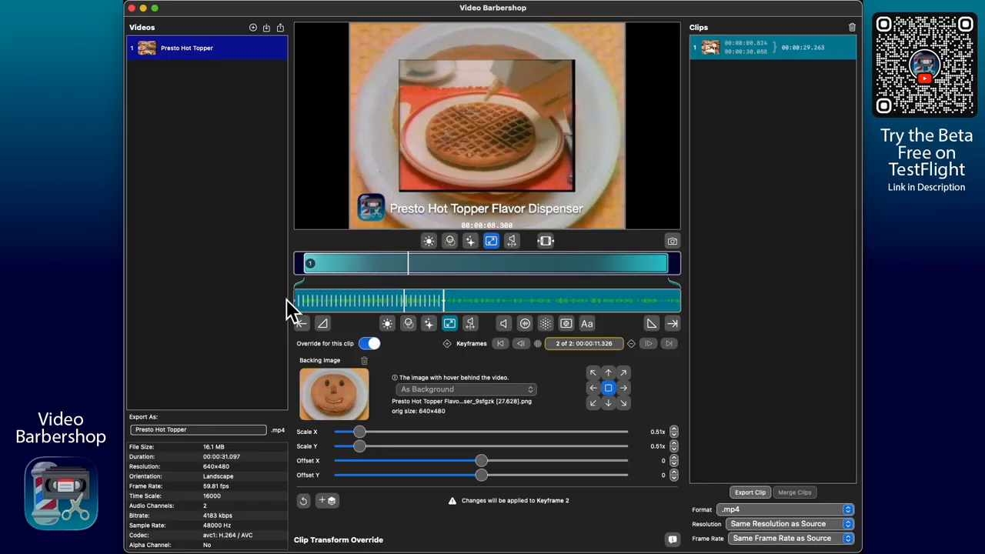
{"action": "key", "text": "space"}
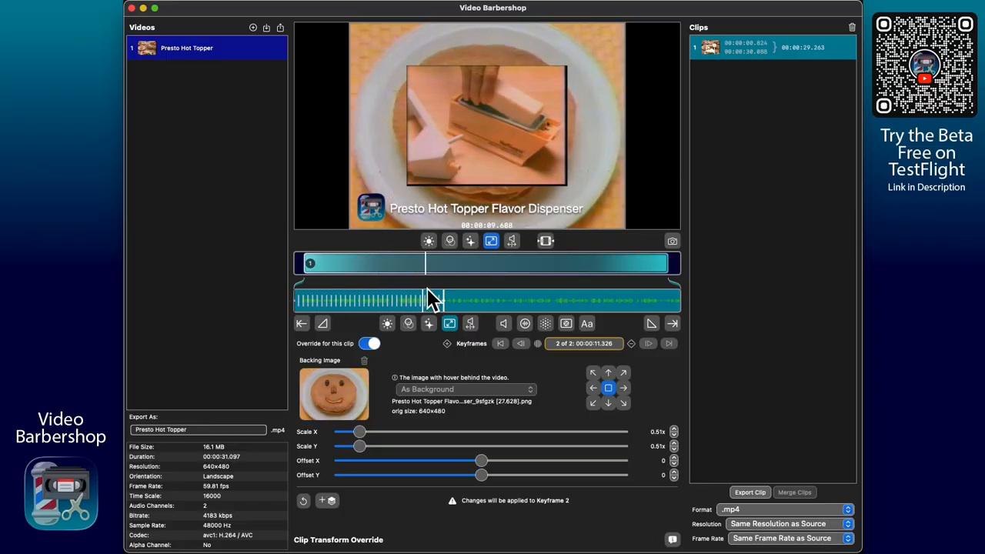
Add a transform keyframe at the clip's end, 29.263 s, and set its X offset to 497
{"action": "left_click_drag", "start_coordinate": [453, 300], "coordinate": [695, 319]}
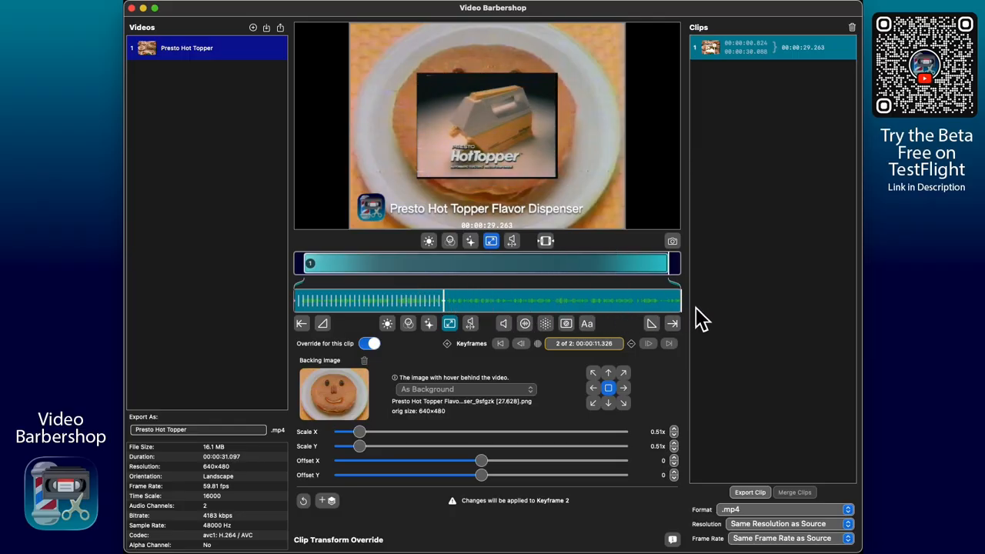
{"action": "left_click", "coordinate": [448, 344]}
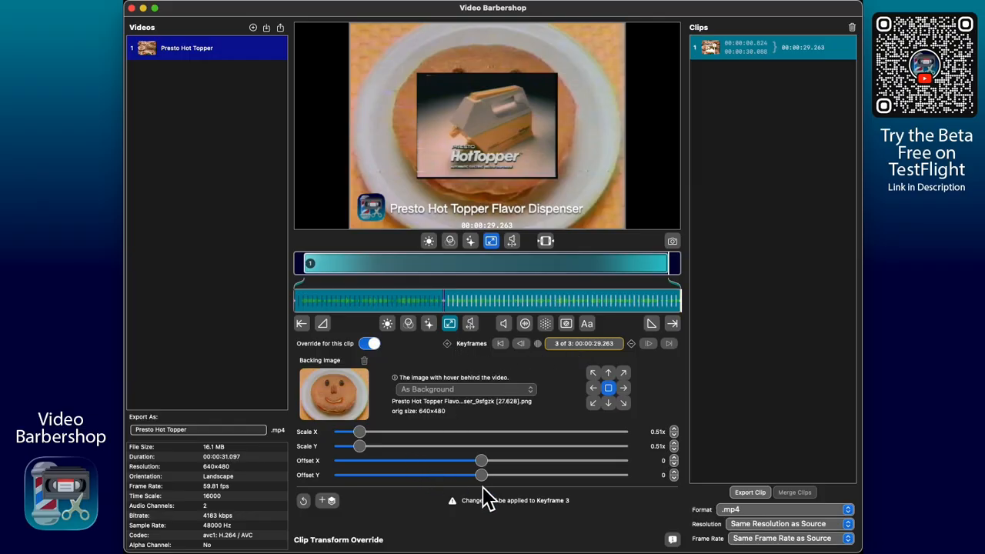
{"action": "left_click_drag", "start_coordinate": [481, 460], "coordinate": [598, 465]}
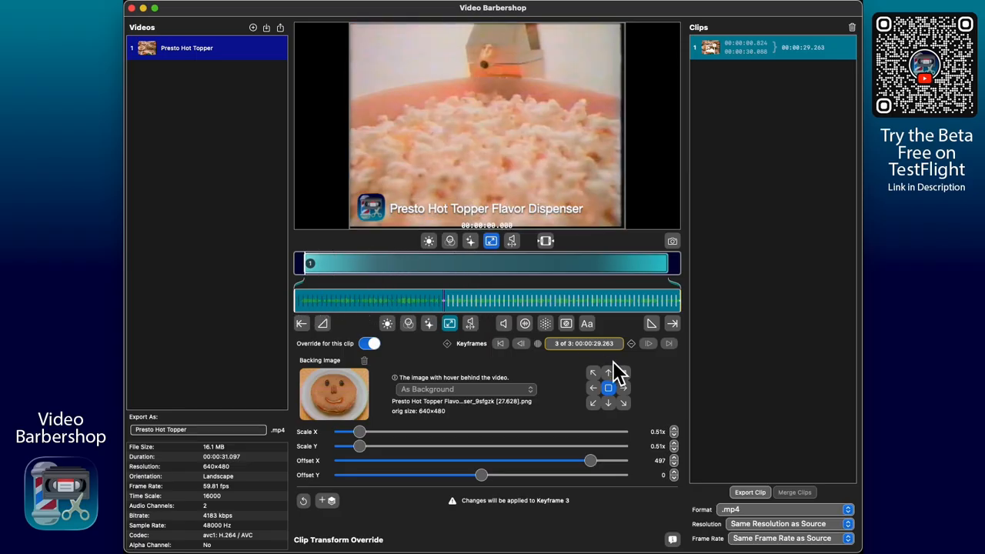
Turn off the gradual transition into the second transform keyframe and scrub the clip to about 10.4 s to preview it
{"action": "left_click", "coordinate": [521, 344]}
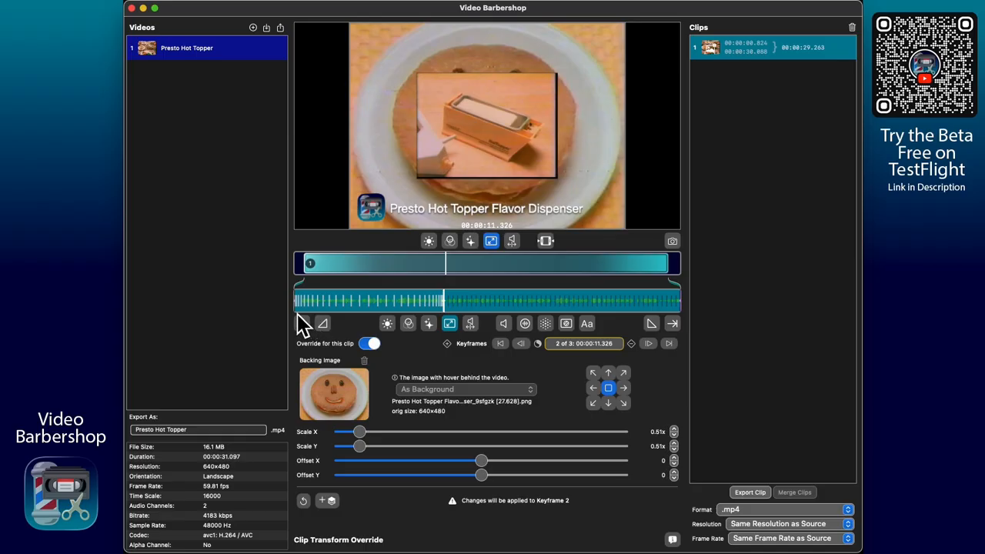
{"action": "left_click", "coordinate": [539, 346]}
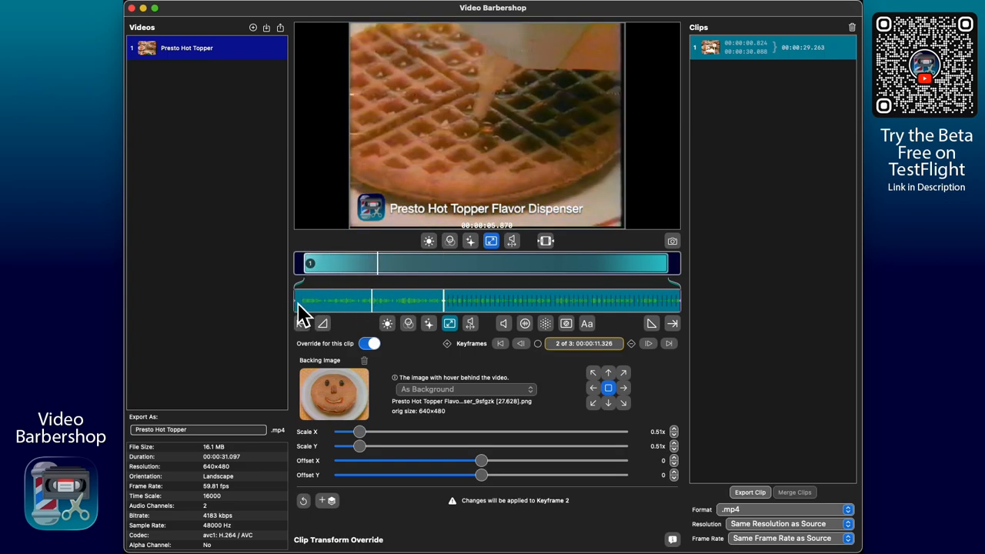
{"action": "left_click_drag", "start_coordinate": [332, 303], "coordinate": [433, 308]}
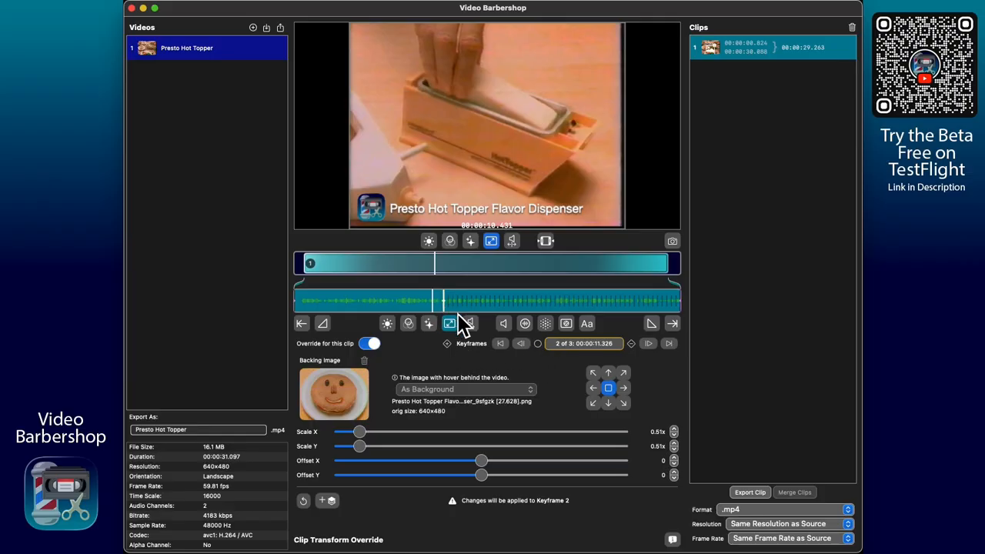
Try an uneven gradual transition into the second transform keyframe and play the clip to preview it
{"action": "left_click", "coordinate": [540, 345]}
{"action": "left_click_drag", "start_coordinate": [427, 301], "coordinate": [270, 301]}
{"action": "left_click", "coordinate": [538, 346]}
{"action": "key", "text": "space"}
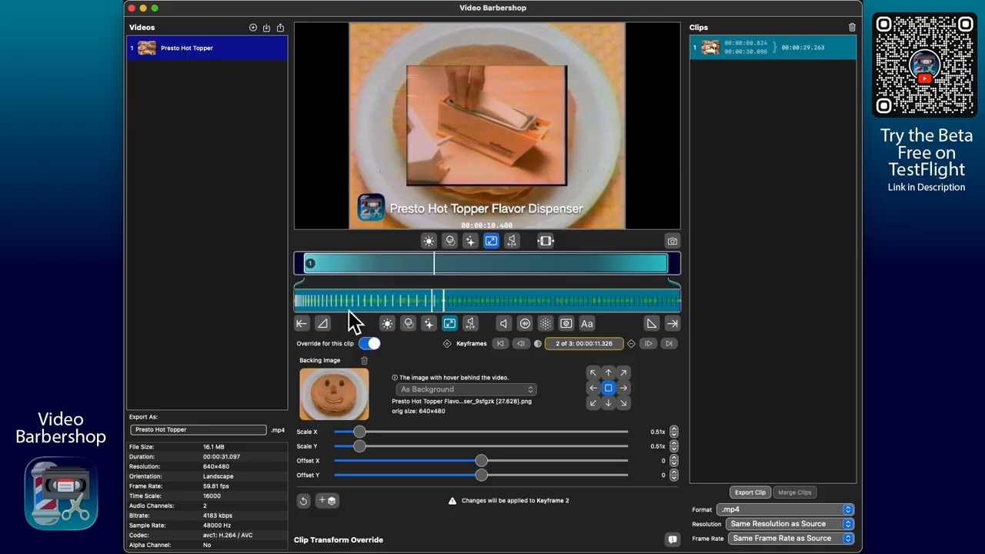
{"action": "key", "text": "space"}
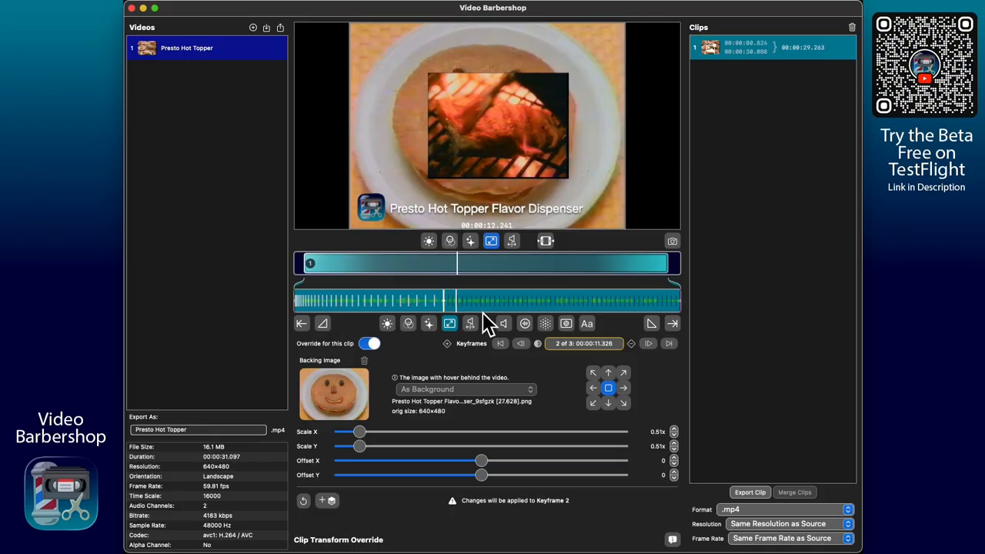
Cycle the second transform keyframe's transition modes until the evenly spaced gradual transition is set
{"action": "left_click", "coordinate": [539, 345]}
{"action": "left_click", "coordinate": [538, 344]}
{"action": "left_click", "coordinate": [538, 344]}
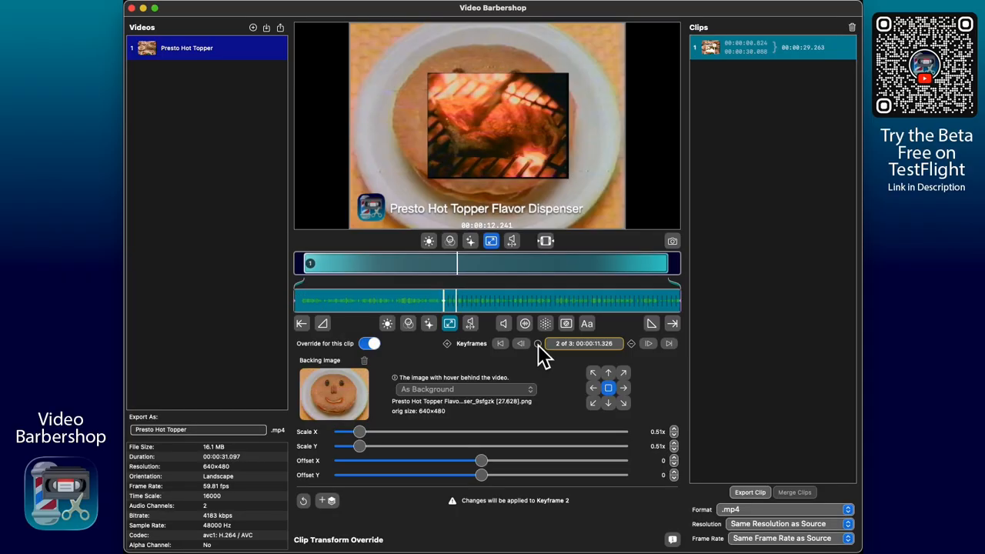
{"action": "left_click", "coordinate": [538, 344]}
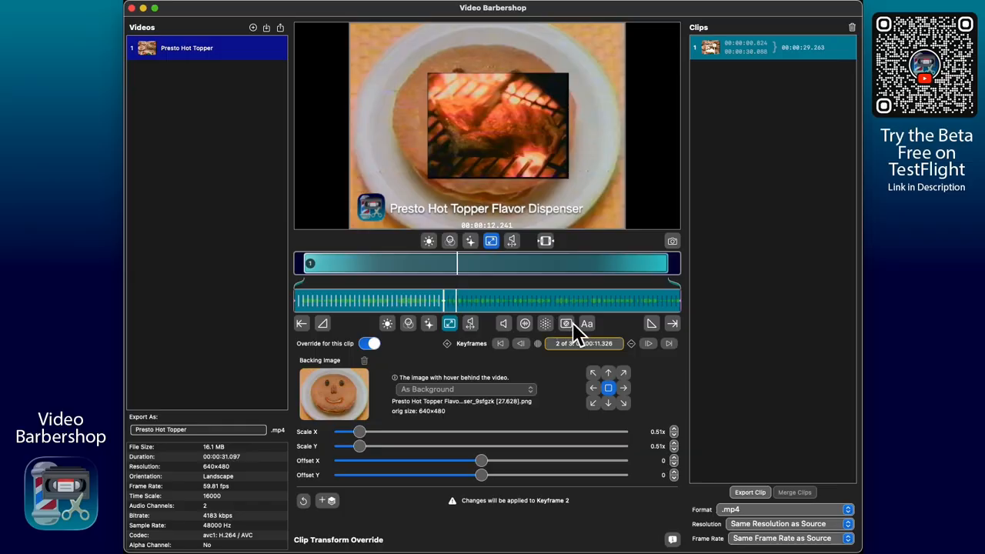
Step back and forth through the transform keyframes and return the playhead to the second one at 11.326 s
{"action": "left_click", "coordinate": [650, 344]}
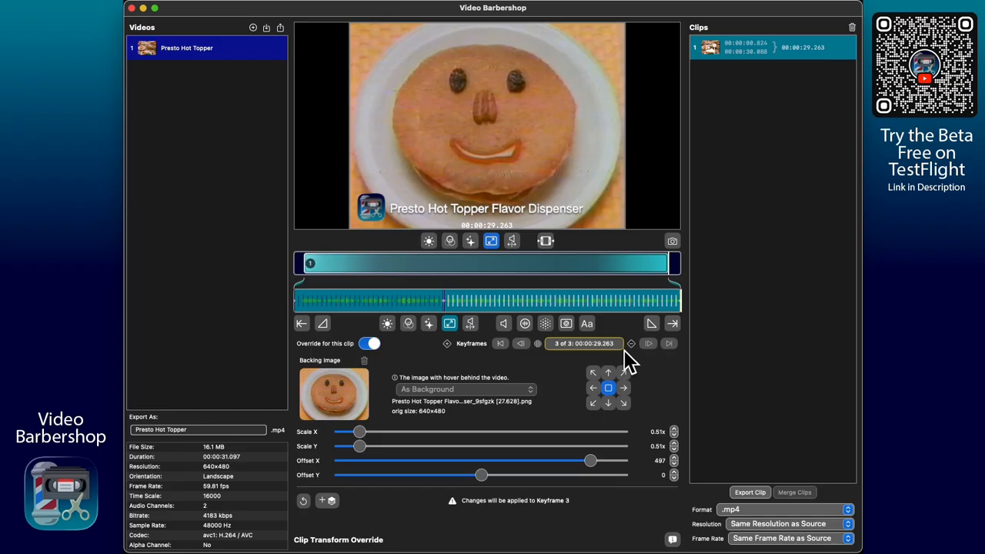
{"action": "left_click", "coordinate": [504, 347]}
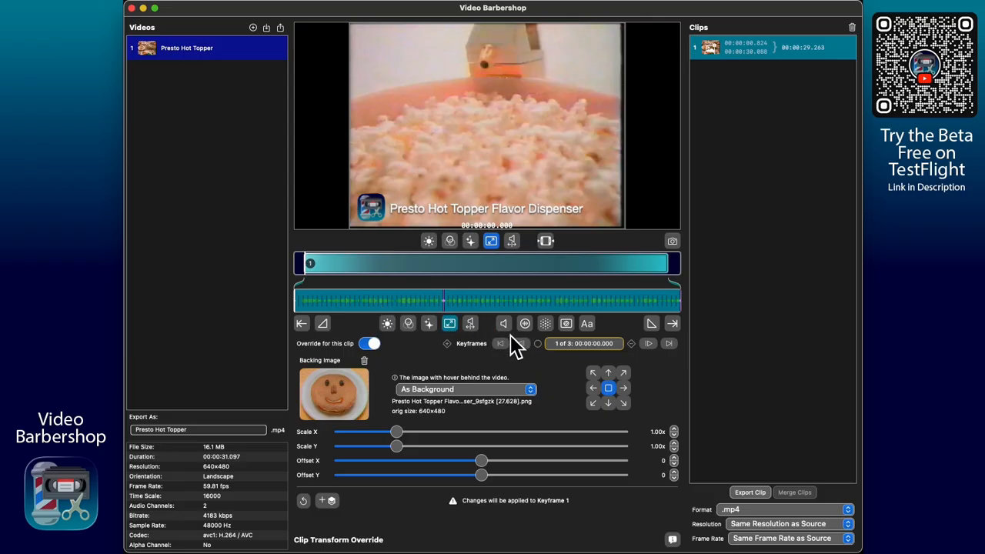
{"action": "left_click", "coordinate": [651, 344]}
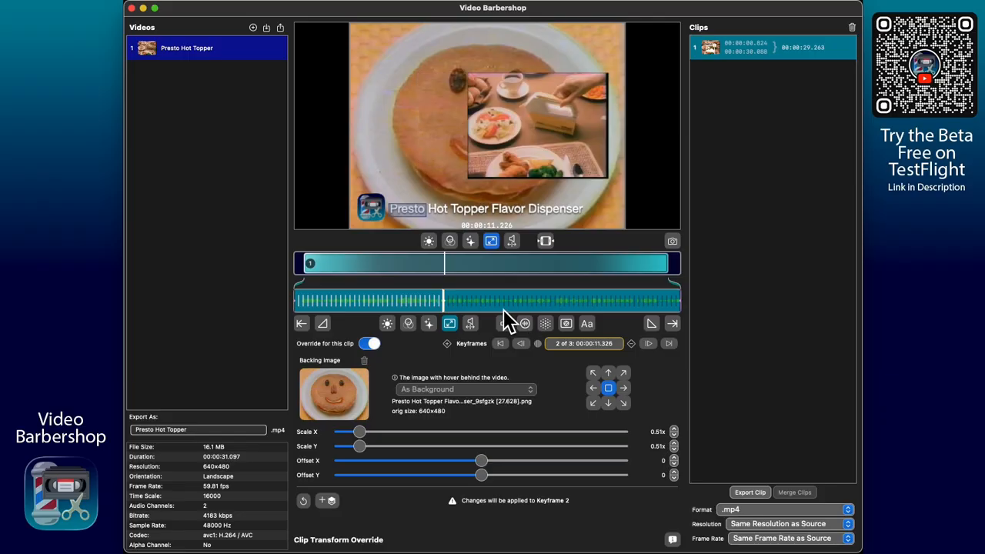
{"action": "left_click", "coordinate": [582, 344]}
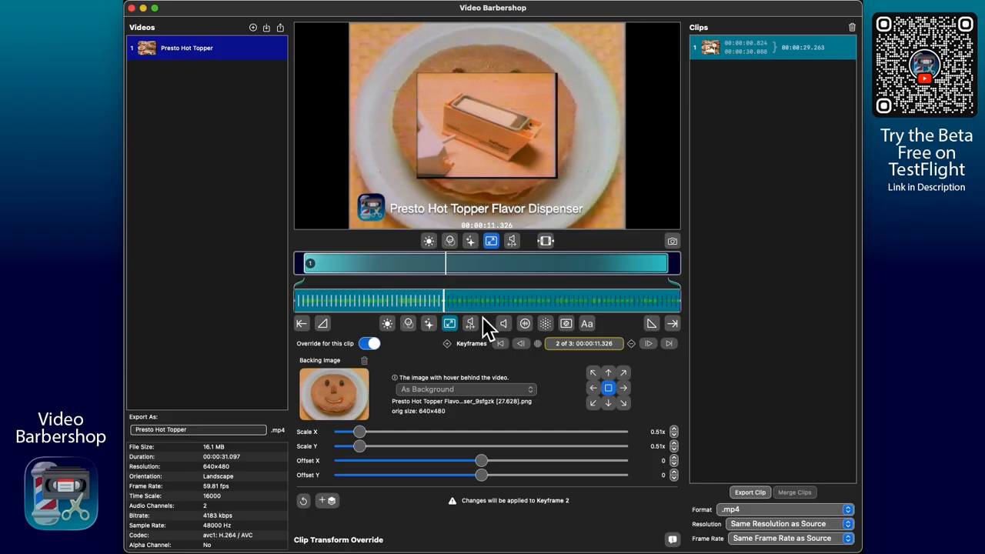
{"action": "left_click", "coordinate": [528, 345]}
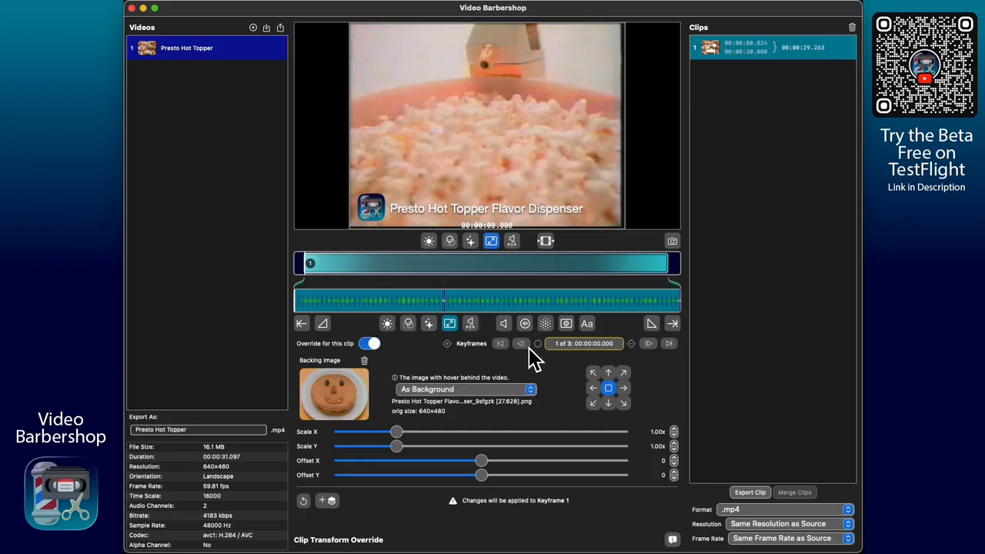
{"action": "left_click", "coordinate": [652, 346]}
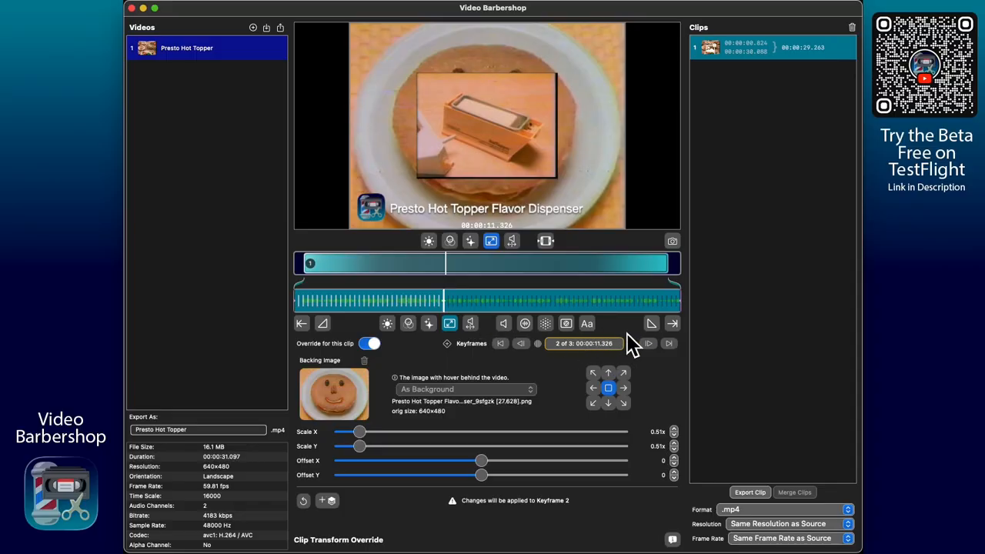
Preview the X offset transition between the second and third transform keyframes, then scrub back to about 10.3 s
{"action": "left_click", "coordinate": [553, 299]}
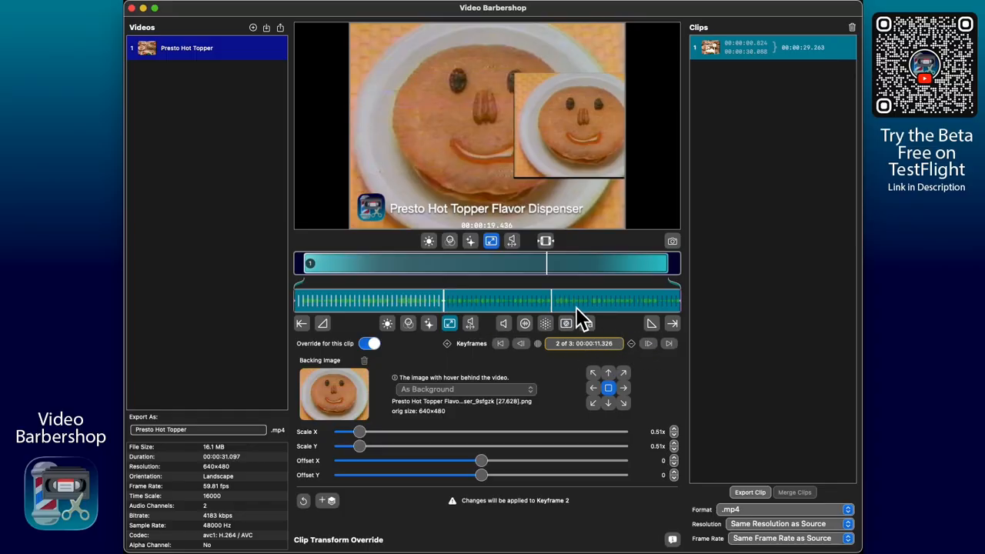
{"action": "left_click", "coordinate": [652, 344]}
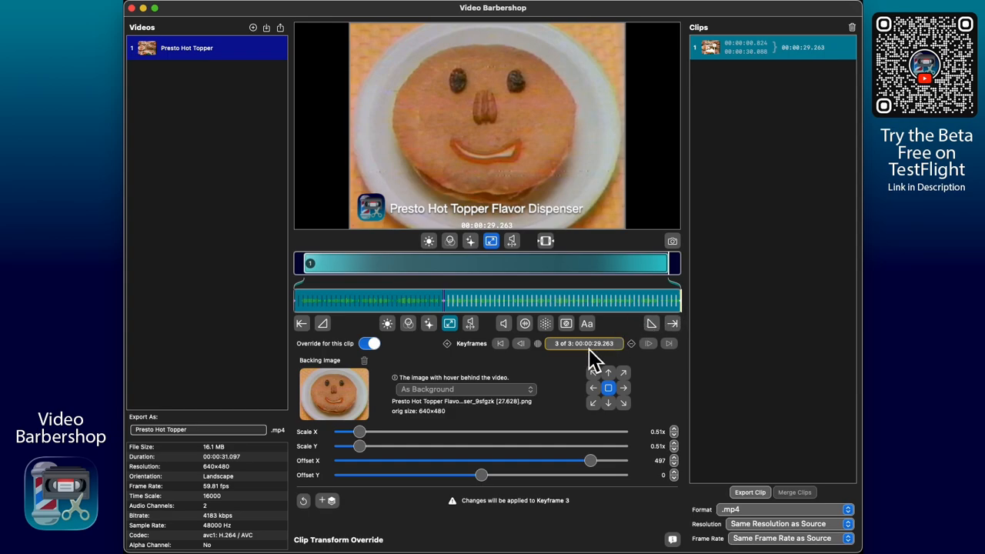
{"action": "left_click", "coordinate": [527, 347]}
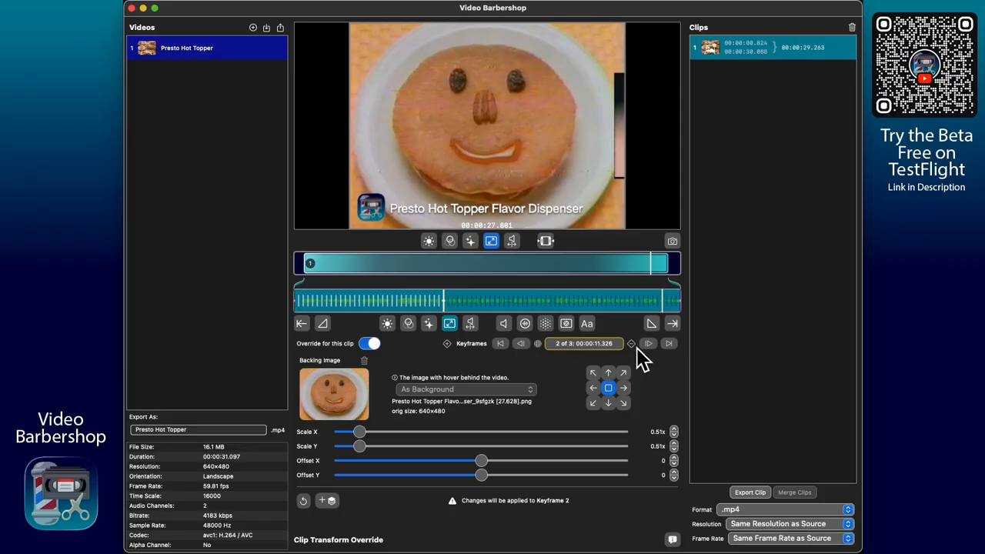
{"action": "left_click_drag", "start_coordinate": [662, 302], "coordinate": [683, 302]}
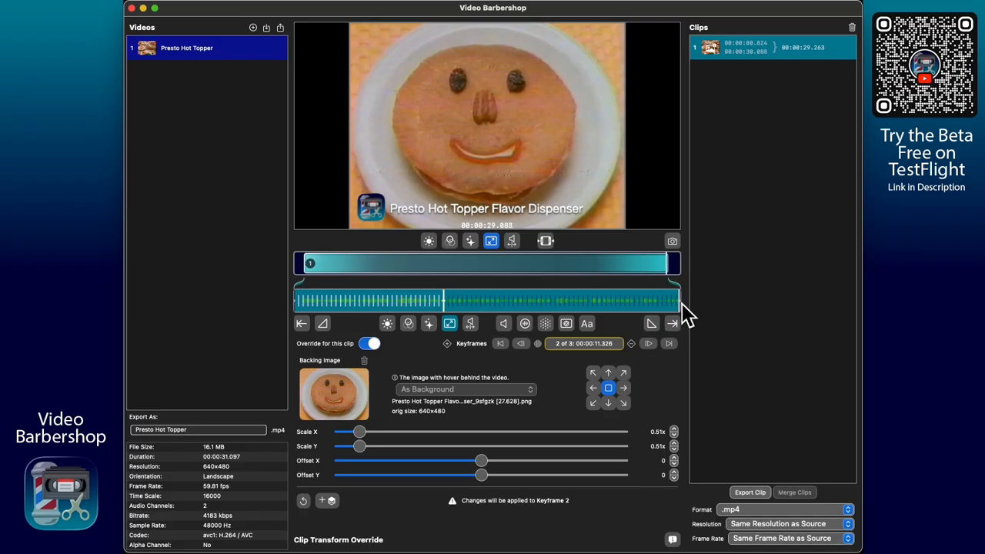
{"action": "mouse_move", "coordinate": [679, 302]}
{"action": "left_mouse_down"}
{"action": "mouse_move", "coordinate": [650, 298]}
{"action": "mouse_move", "coordinate": [685, 302]}
{"action": "left_mouse_up"}
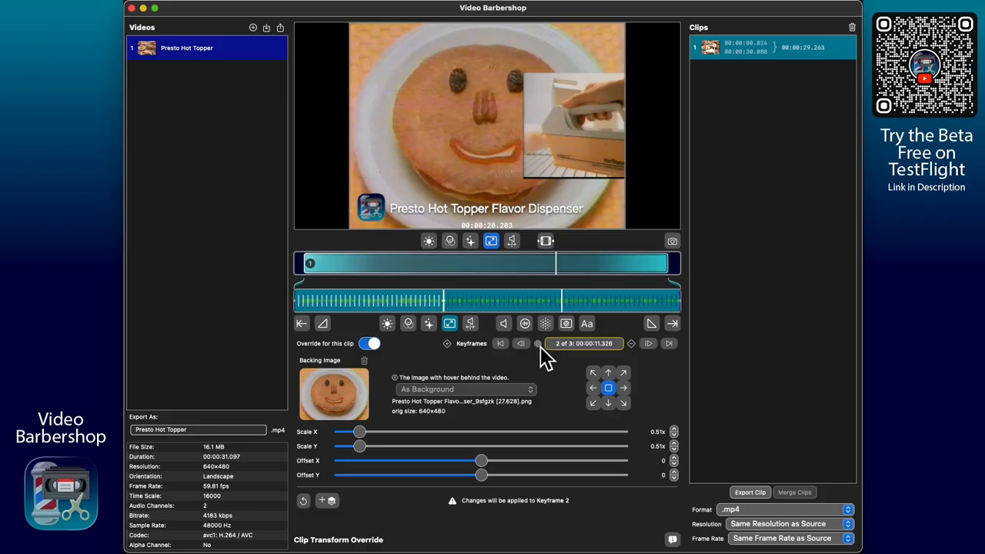
{"action": "left_click_drag", "start_coordinate": [523, 306], "coordinate": [433, 317]}
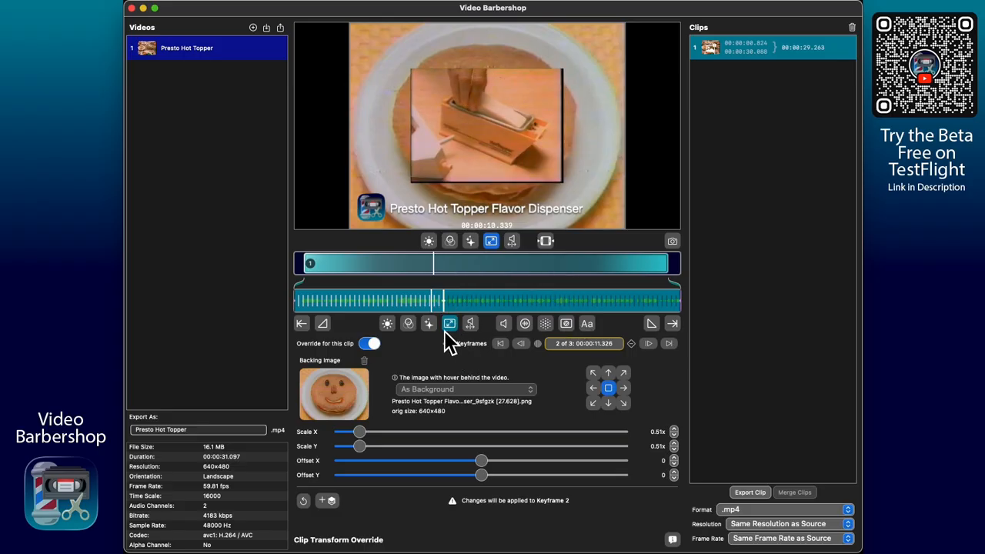
View the clip's audio track shift, then open its audio gain settings and scrub around 16.2 s
{"action": "left_click", "coordinate": [471, 325]}
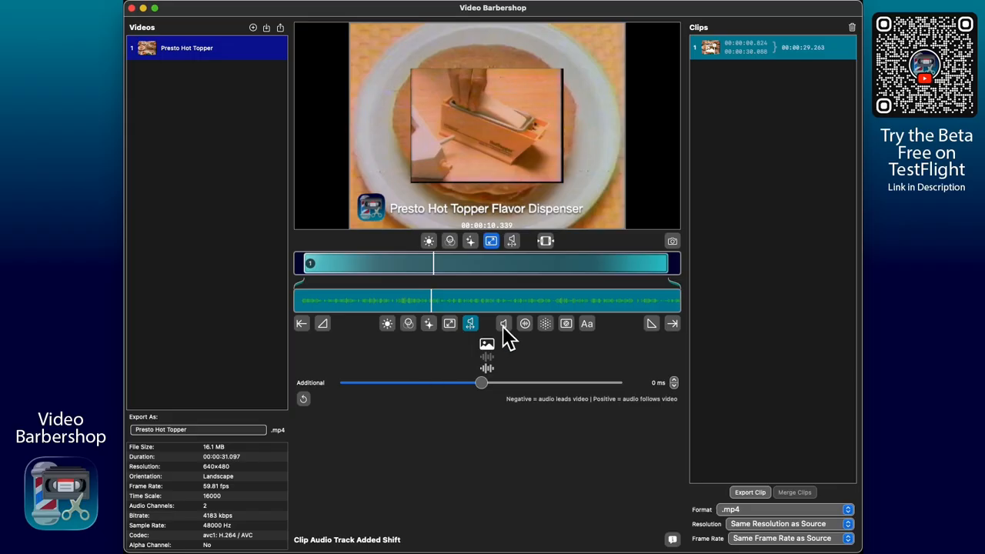
{"action": "left_click", "coordinate": [504, 324]}
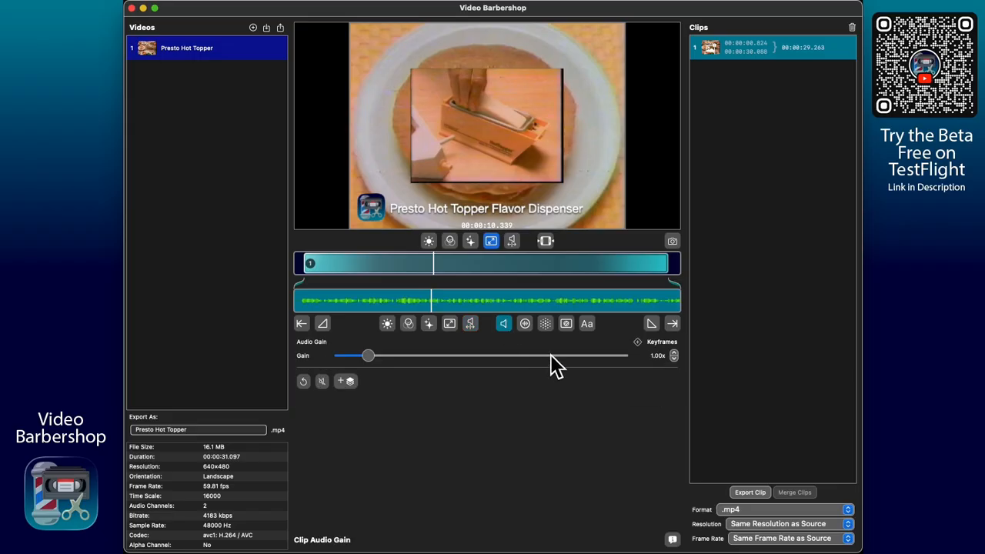
{"action": "left_click", "coordinate": [514, 306]}
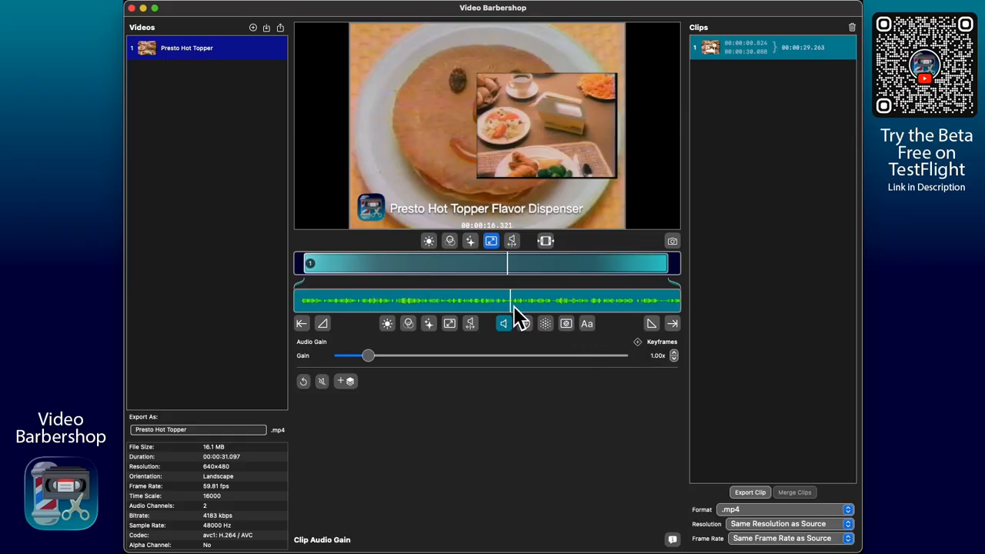
{"action": "left_click_drag", "start_coordinate": [516, 306], "coordinate": [515, 305]}
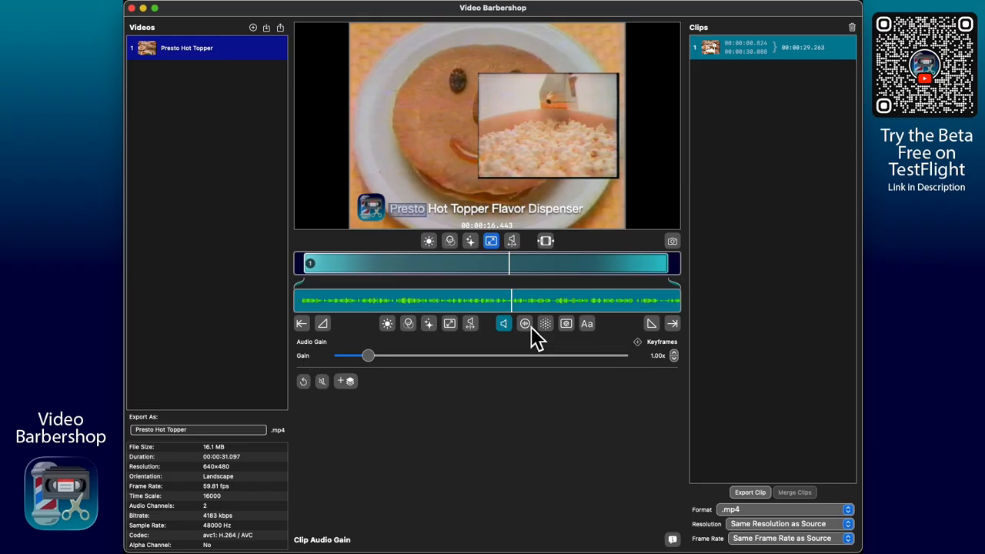
{"action": "left_click_drag", "start_coordinate": [523, 310], "coordinate": [512, 308]}
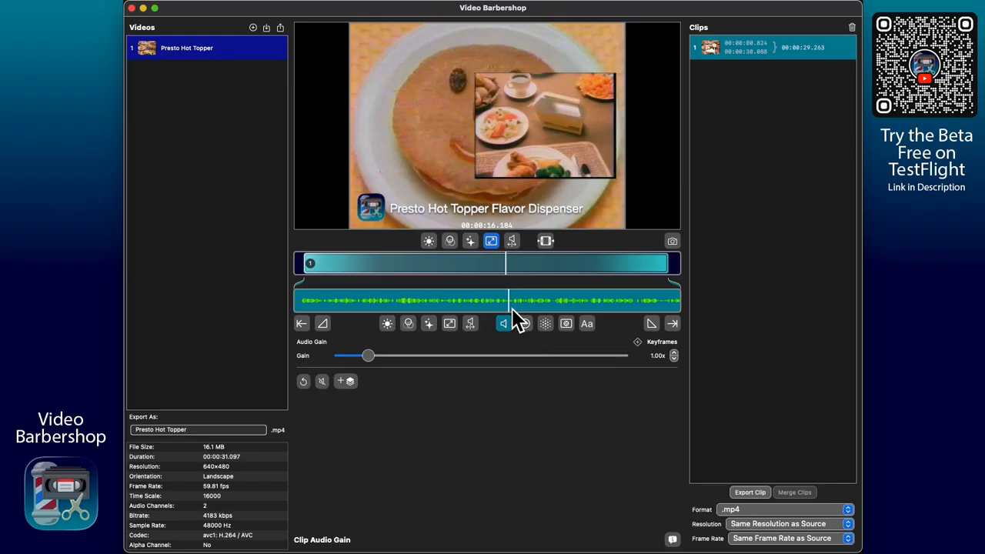
At 7.669 s, set the clip's audio gain to 0.00x and add a gain keyframe
{"action": "left_click_drag", "start_coordinate": [518, 308], "coordinate": [400, 312]}
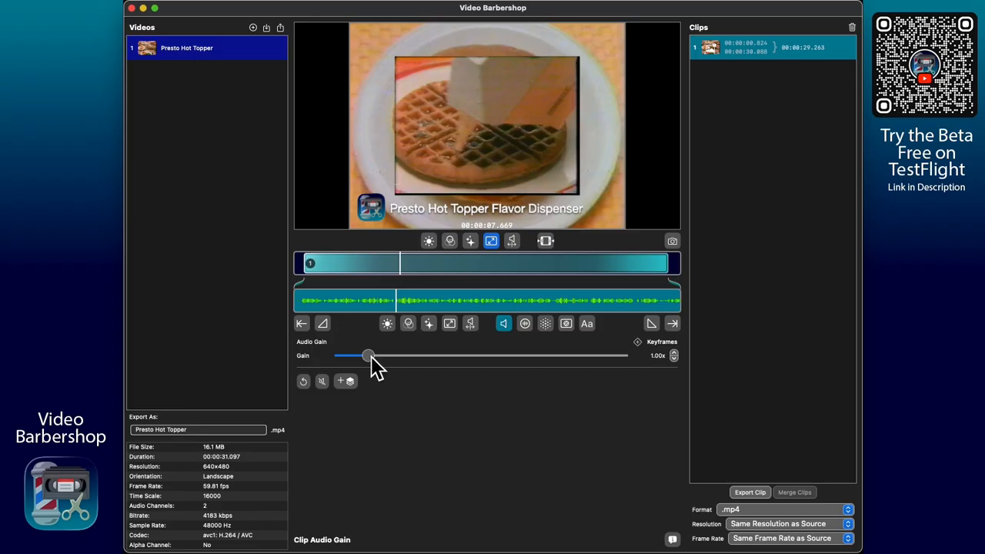
{"action": "left_click_drag", "start_coordinate": [371, 357], "coordinate": [329, 358]}
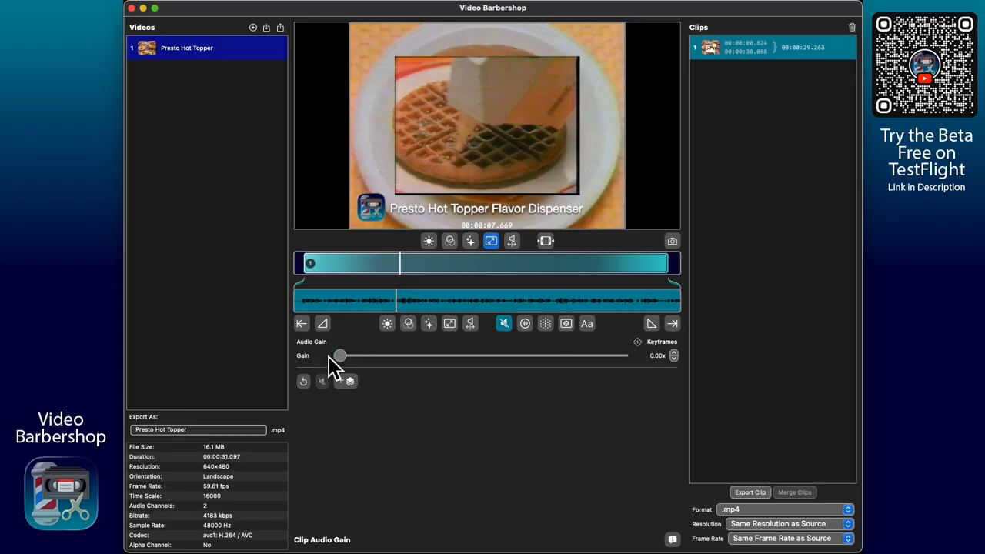
{"action": "left_click", "coordinate": [640, 343]}
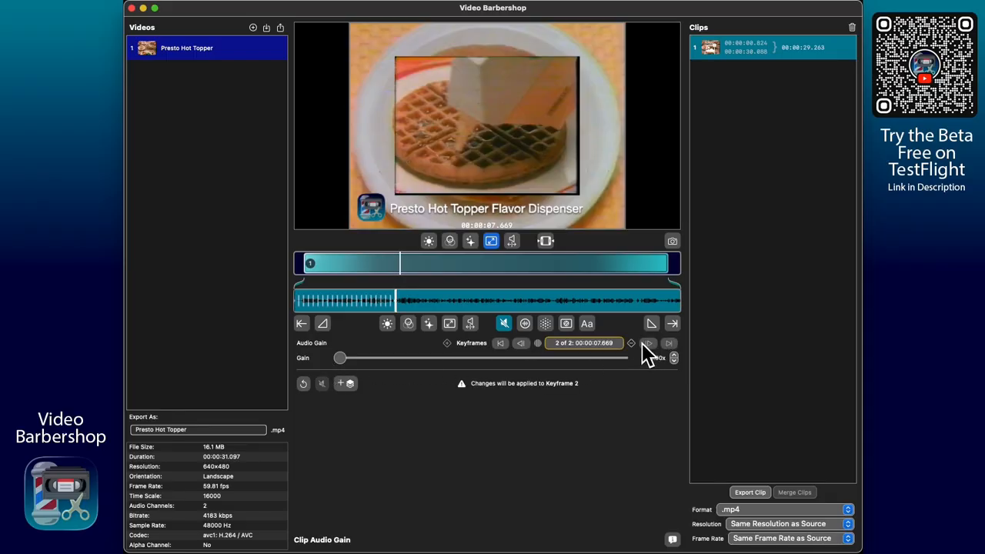
Add a third audio gain keyframe at 8.529 s and reset its gain to 1.00x
{"action": "left_click", "coordinate": [421, 305]}
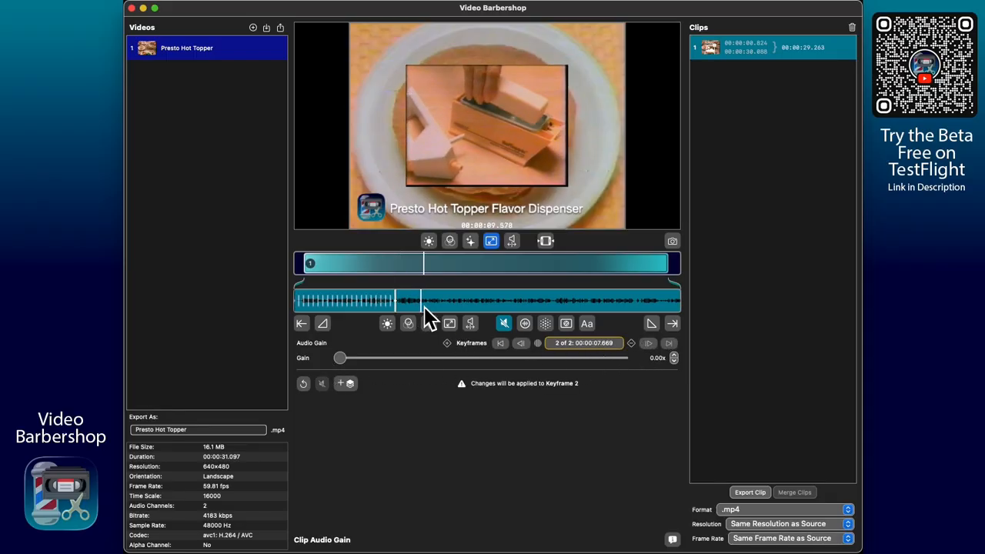
{"action": "left_click_drag", "start_coordinate": [422, 304], "coordinate": [411, 309]}
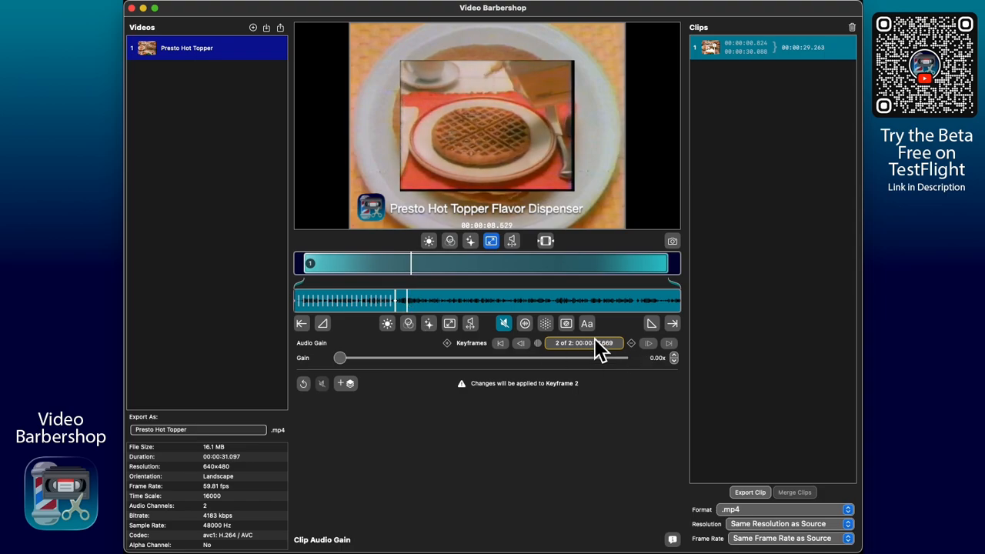
{"action": "left_click", "coordinate": [449, 343]}
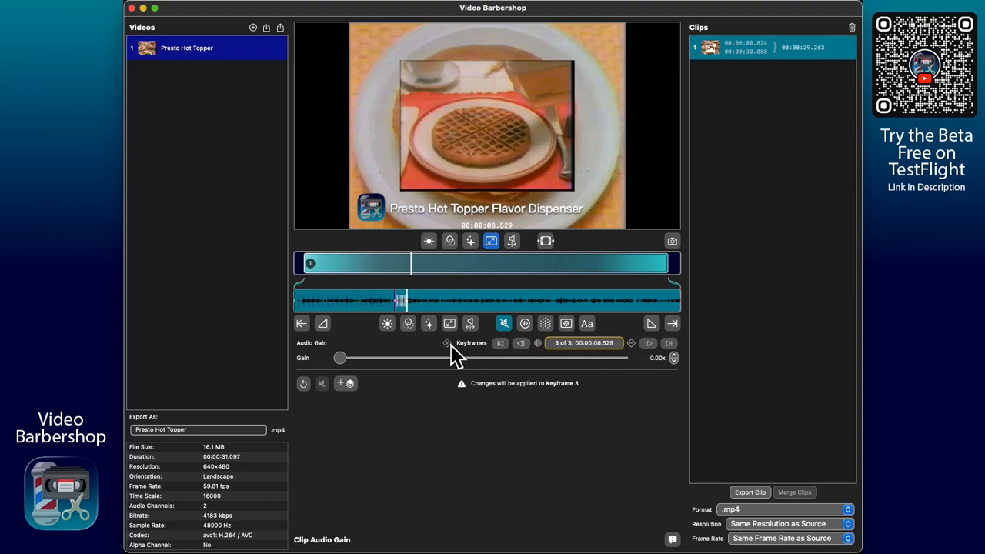
{"action": "left_click", "coordinate": [304, 384]}
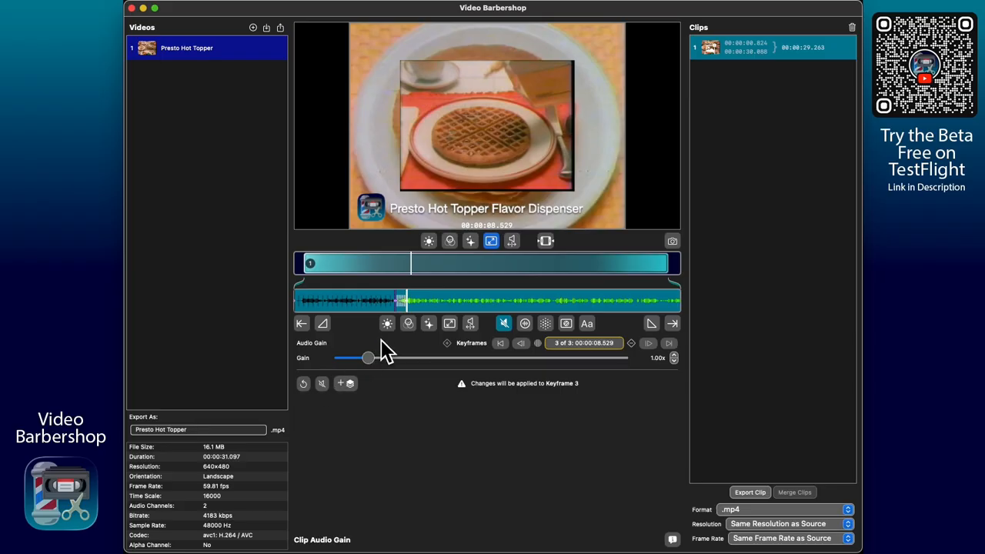
Reset the first audio gain keyframe's gain to 1.00x and step through the following keyframes to check them
{"action": "left_click", "coordinate": [501, 344]}
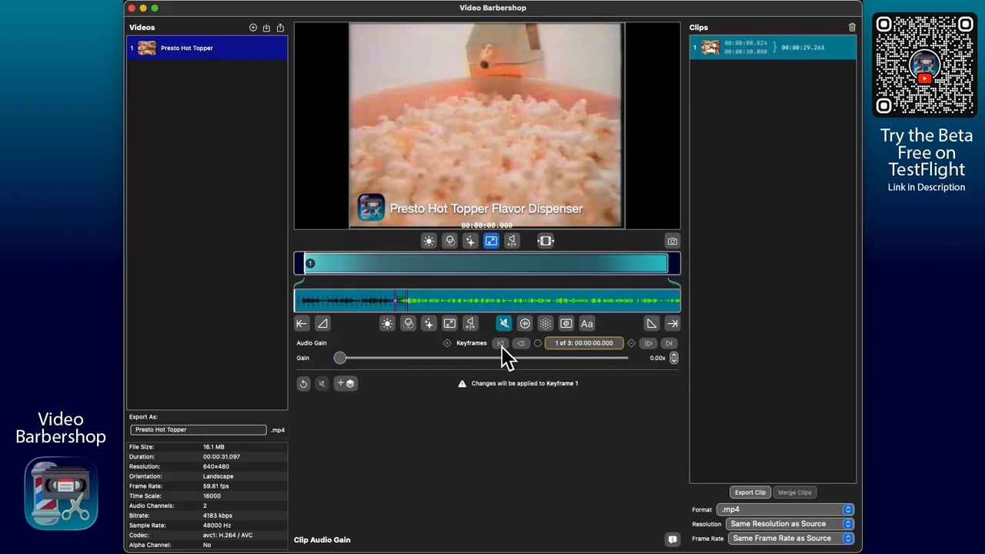
{"action": "left_click", "coordinate": [304, 384]}
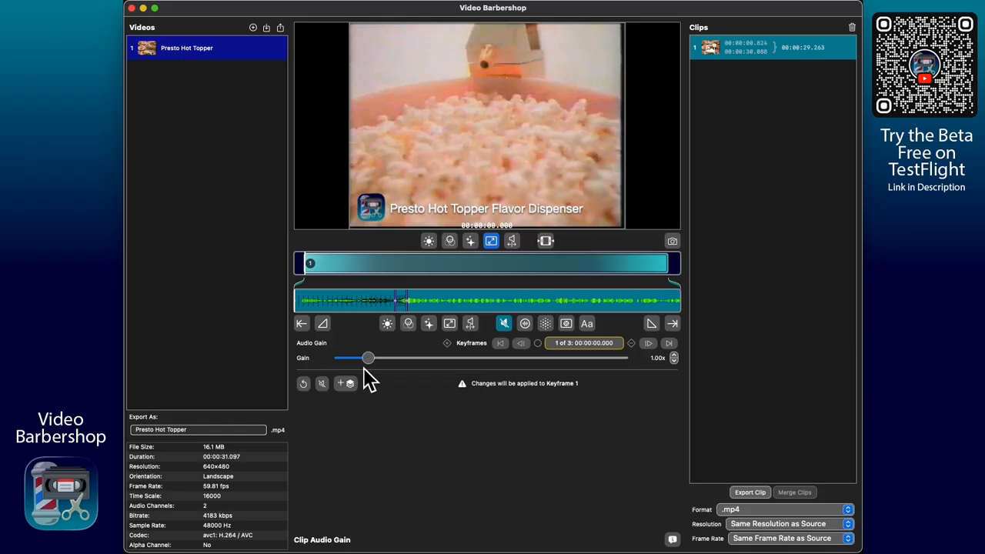
{"action": "left_click", "coordinate": [651, 345]}
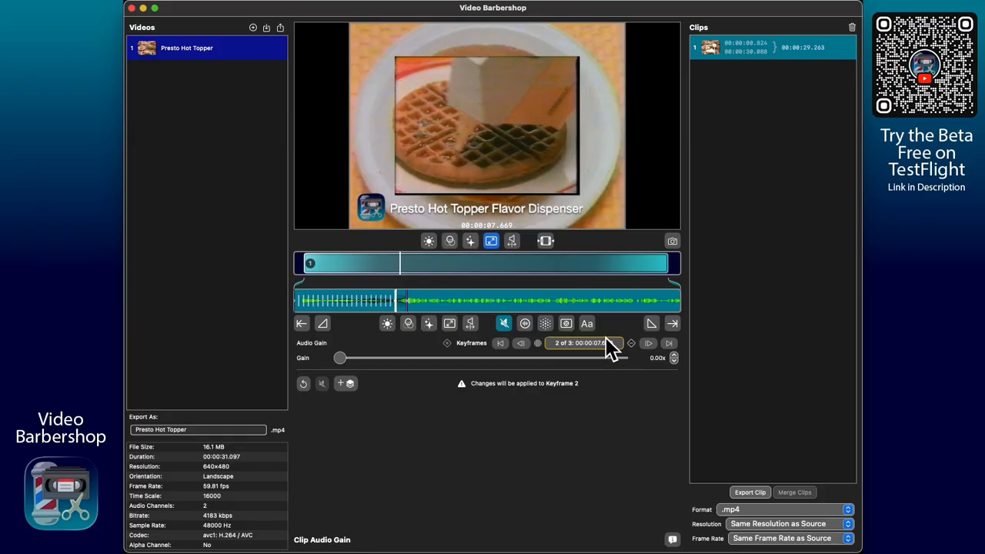
{"action": "left_click", "coordinate": [652, 344]}
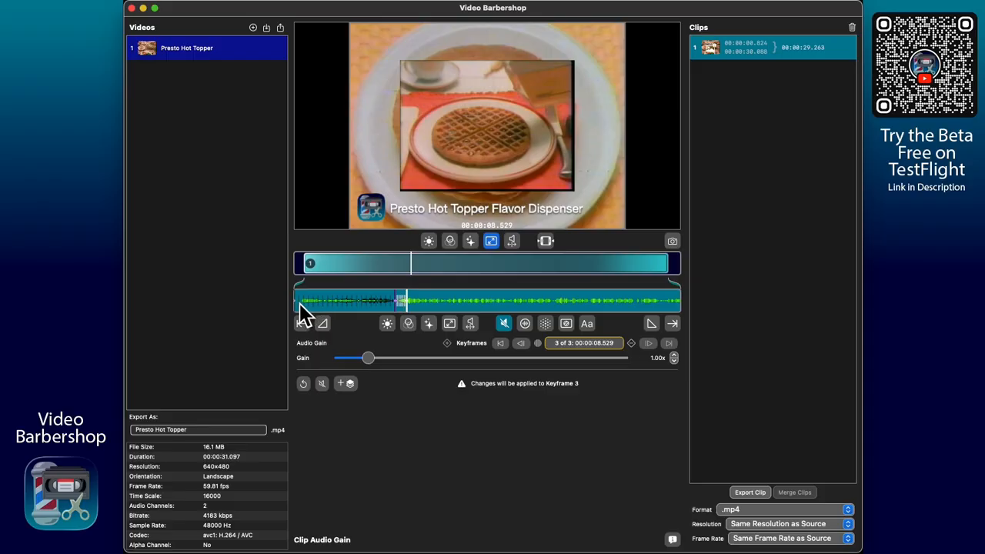
Turn off the gradual transitions into the second and third audio gain keyframes so the gain changes instantly
{"action": "left_click", "coordinate": [522, 344]}
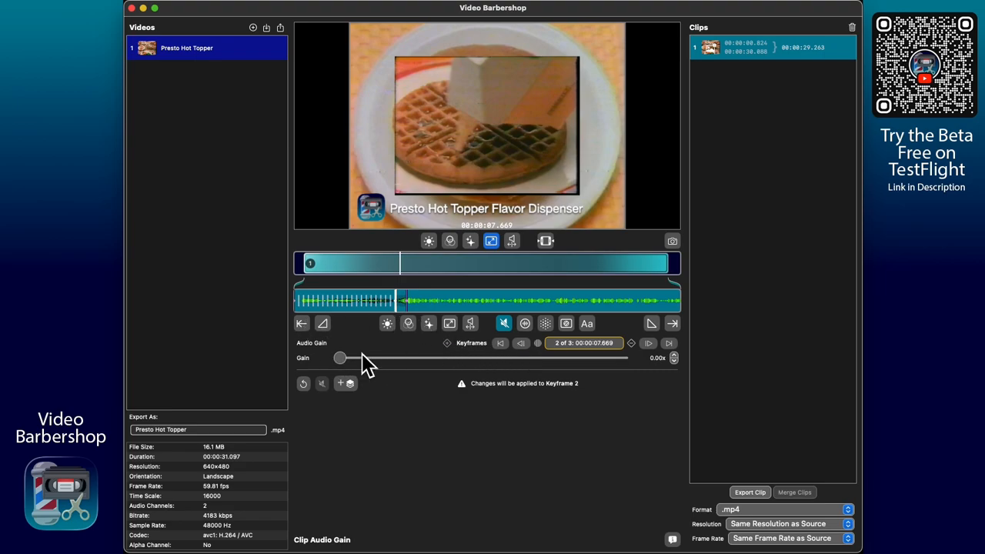
{"action": "left_click", "coordinate": [537, 344]}
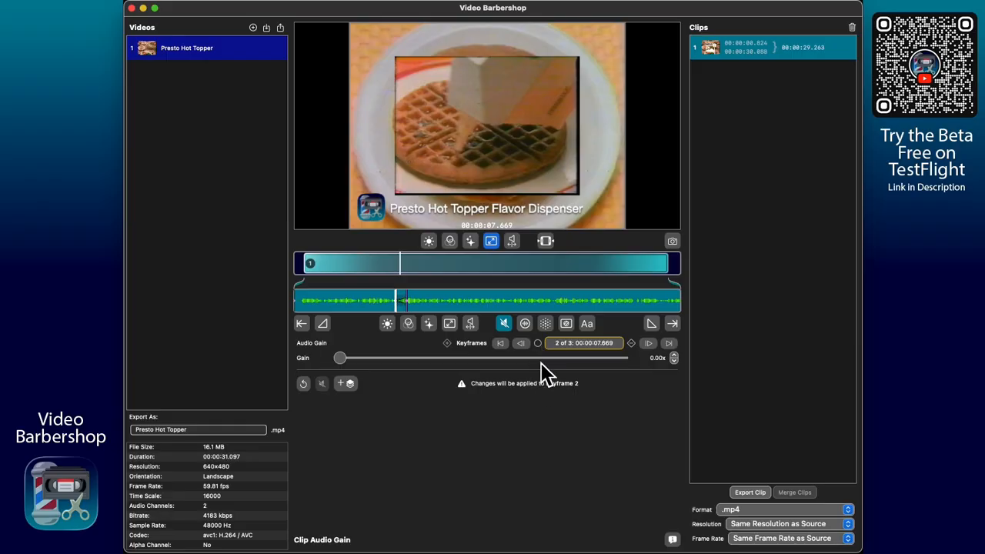
{"action": "left_click", "coordinate": [540, 345]}
{"action": "left_click", "coordinate": [542, 346]}
{"action": "left_click", "coordinate": [651, 348]}
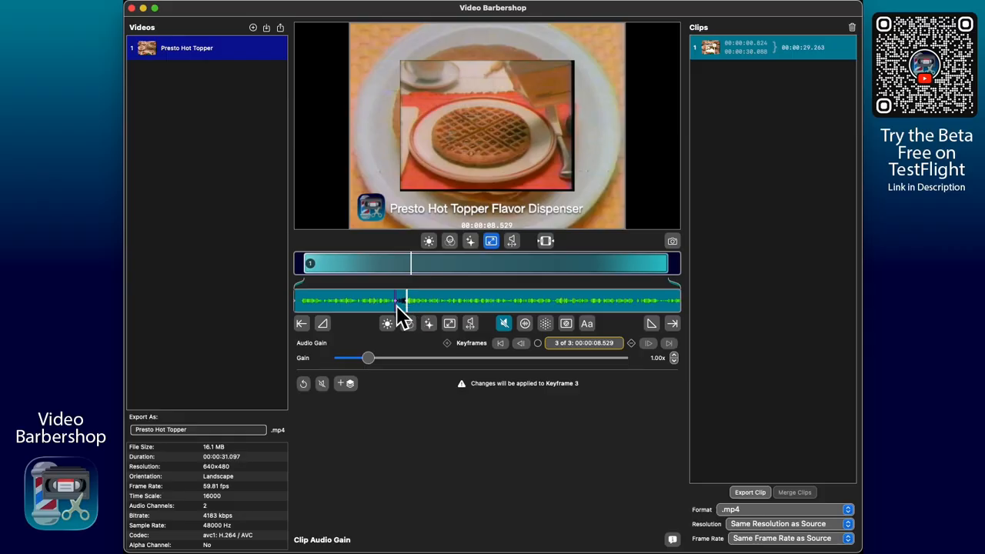
Compare the second and third audio gain keyframes and play the clip past the muted section
{"action": "left_click", "coordinate": [522, 344]}
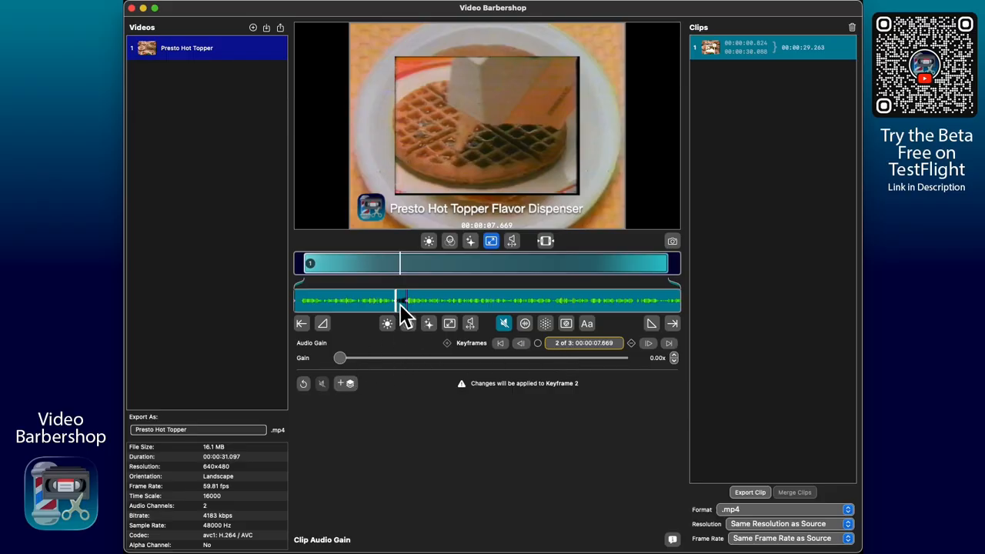
{"action": "left_click", "coordinate": [649, 344]}
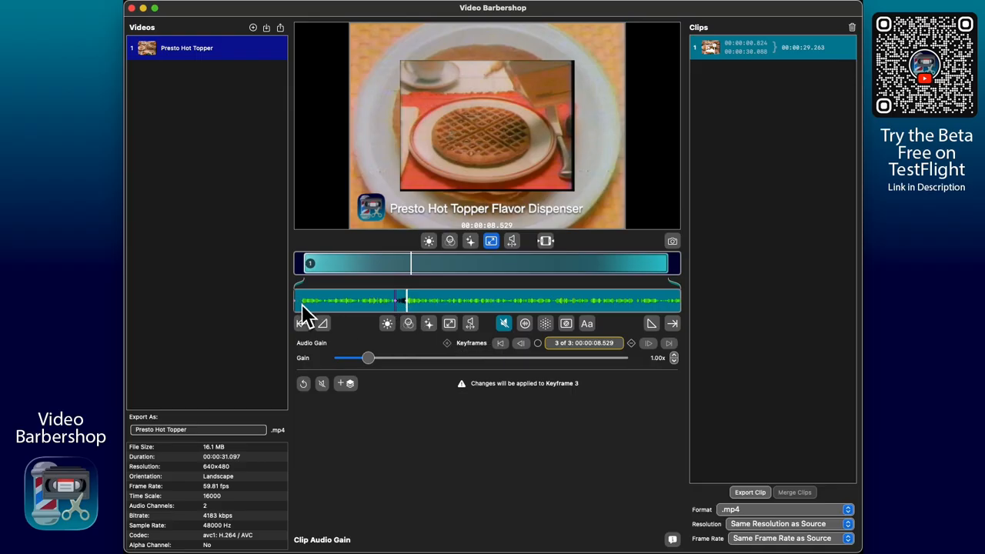
{"action": "left_click", "coordinate": [377, 304]}
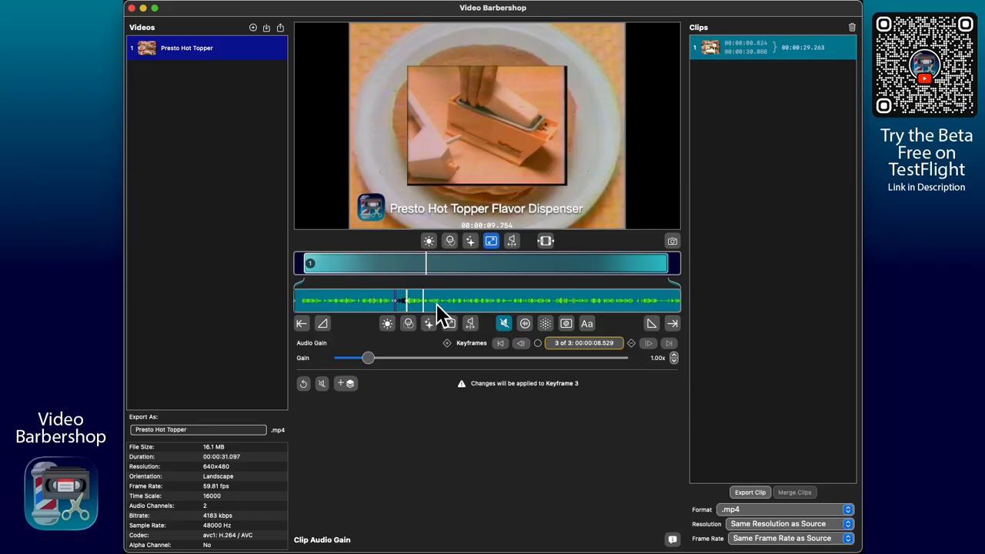
{"action": "key", "text": "space"}
{"action": "key", "text": "space"}
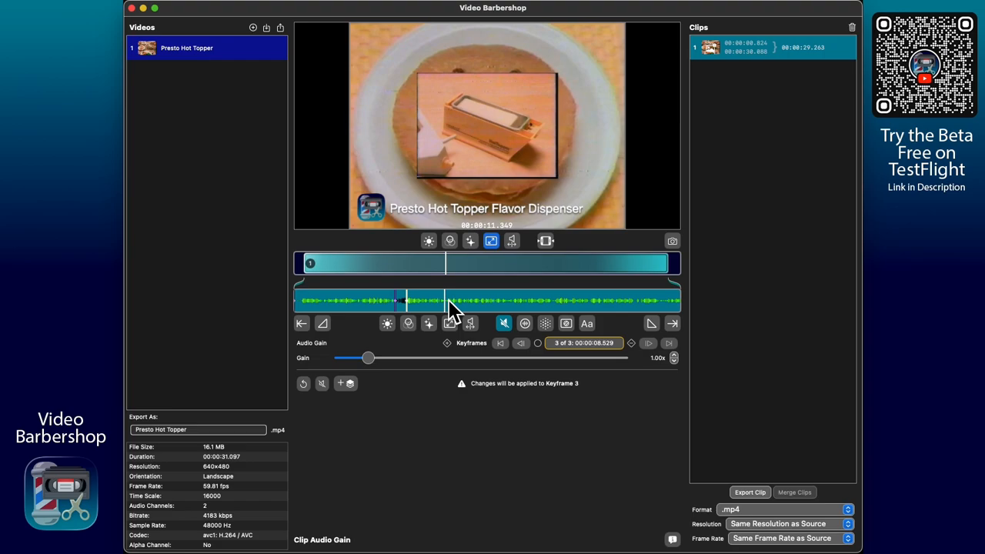
Advance the playhead frame by frame to 11.400 s
{"action": "key", "text": "Right"}
{"action": "key", "text": "Right"}
{"action": "key", "text": "Right"}
{"action": "key", "text": "Right"}
{"action": "key", "text": "Right"}
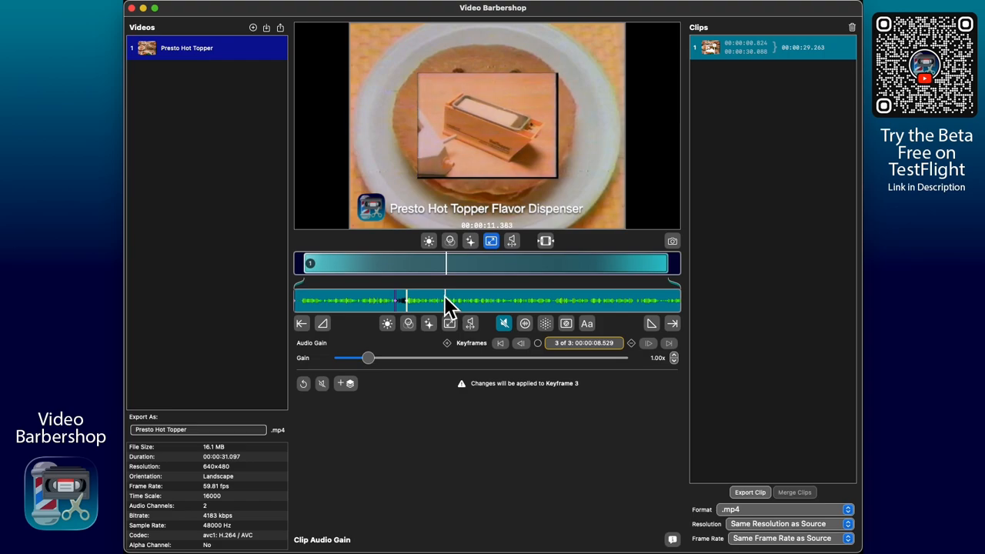
{"action": "key", "text": "Right"}
{"action": "key", "text": "Right"}
{"action": "key", "text": "Right"}
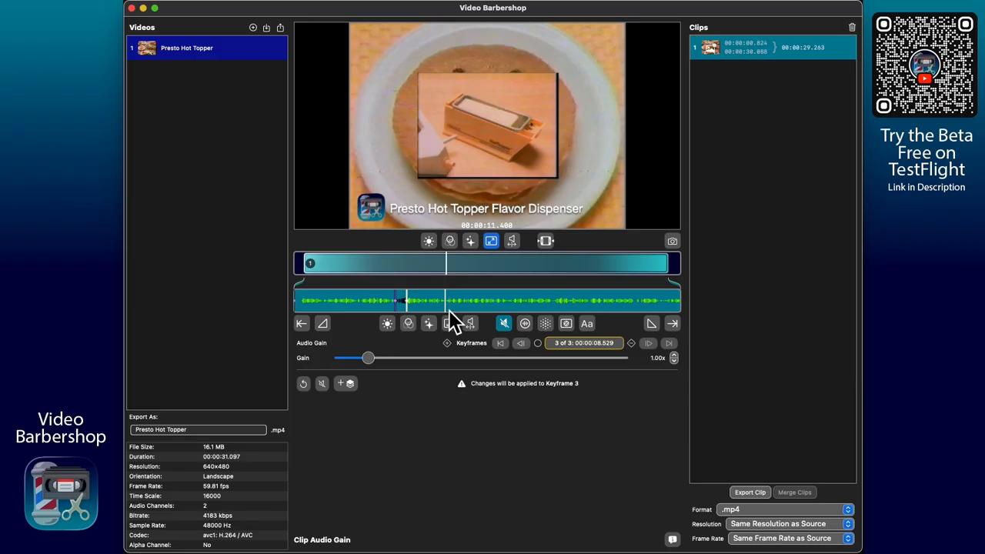
Scrub back and forth across the muted section and on to about 19.6 s to review the clip
{"action": "left_click_drag", "start_coordinate": [448, 303], "coordinate": [398, 304]}
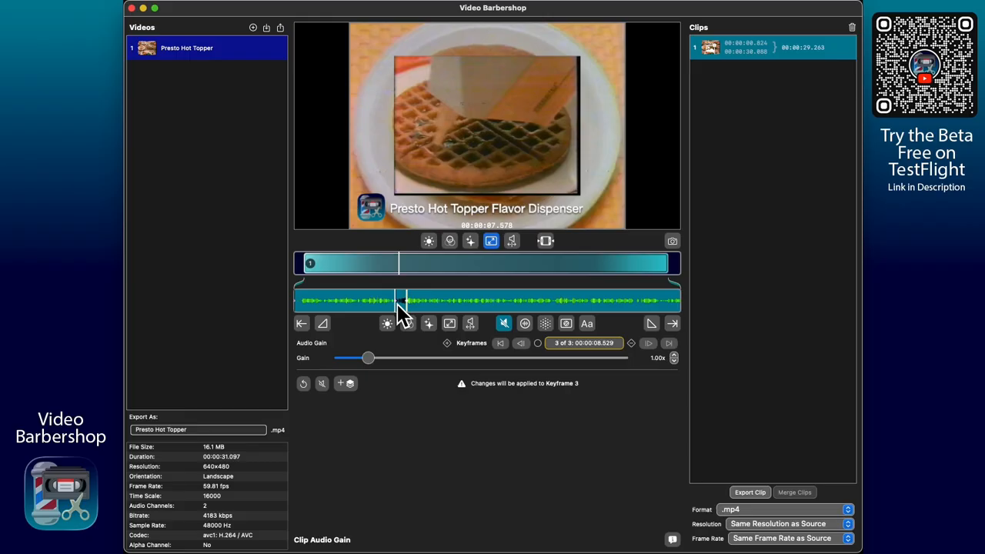
{"action": "left_click_drag", "start_coordinate": [390, 303], "coordinate": [424, 305]}
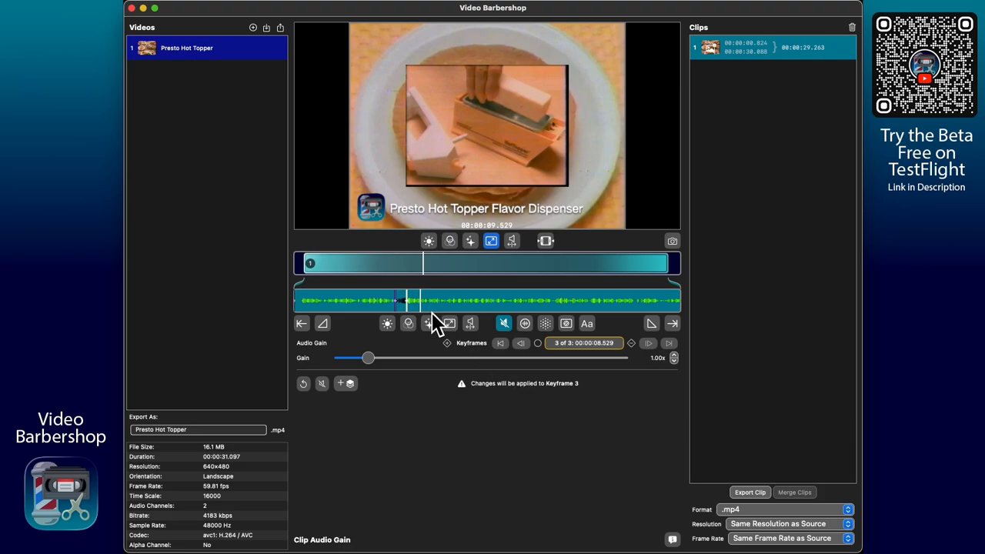
{"action": "mouse_move", "coordinate": [420, 307]}
{"action": "left_mouse_down"}
{"action": "mouse_move", "coordinate": [381, 308]}
{"action": "mouse_move", "coordinate": [435, 309]}
{"action": "left_mouse_up"}
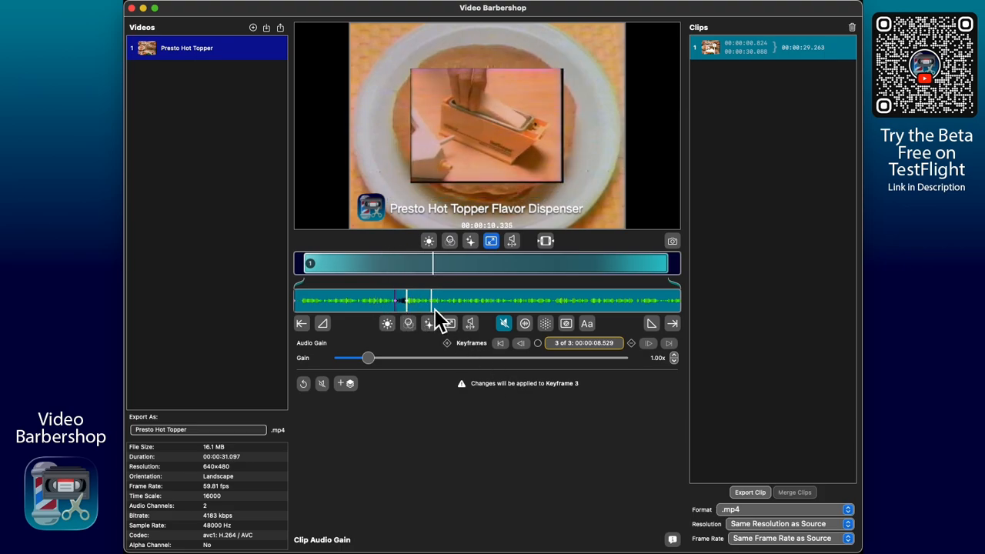
{"action": "left_click_drag", "start_coordinate": [307, 309], "coordinate": [488, 303]}
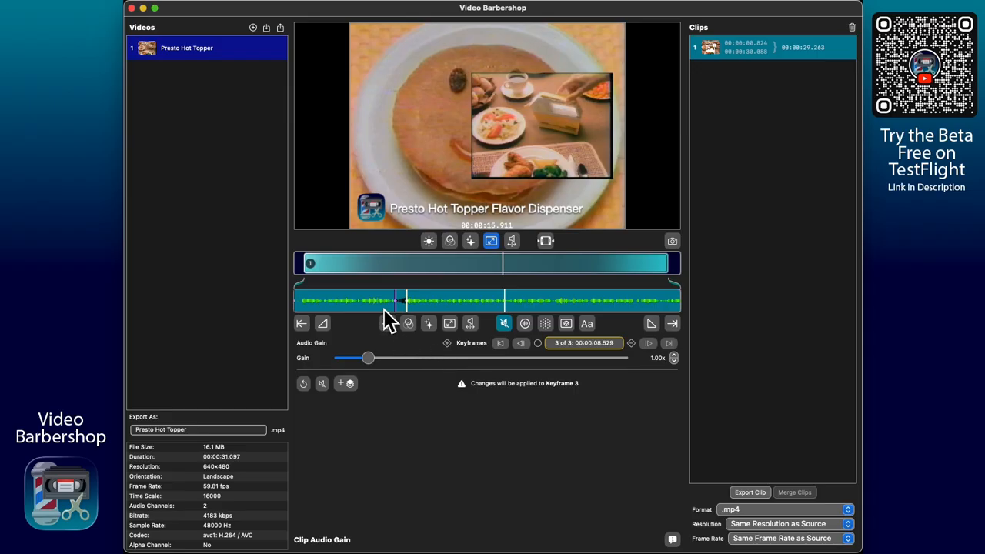
{"action": "left_click_drag", "start_coordinate": [459, 300], "coordinate": [557, 304]}
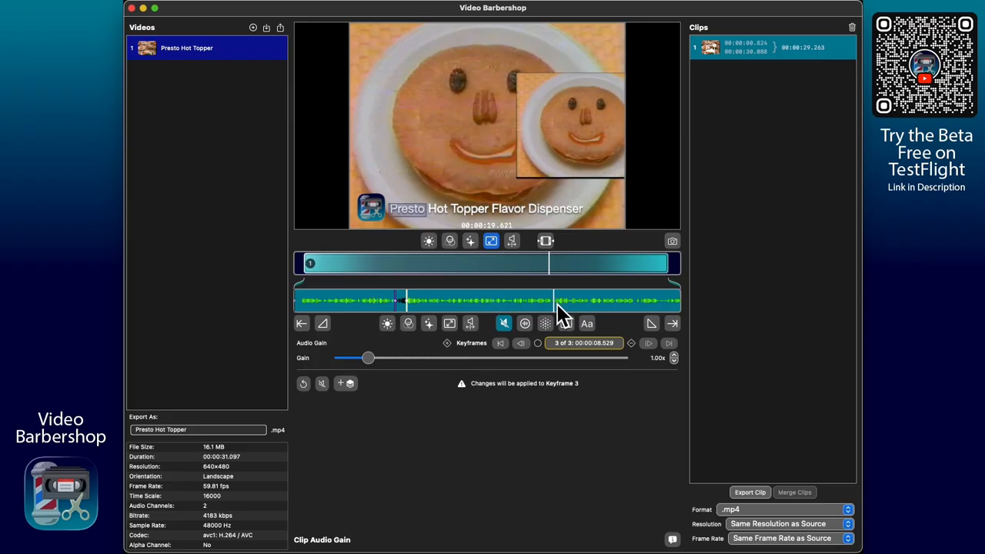
Add a fourth audio gain keyframe at 27.576 s and a fifth at the clip's end, 29.263 s
{"action": "left_click", "coordinate": [664, 302]}
{"action": "left_click_drag", "start_coordinate": [665, 306], "coordinate": [660, 306]}
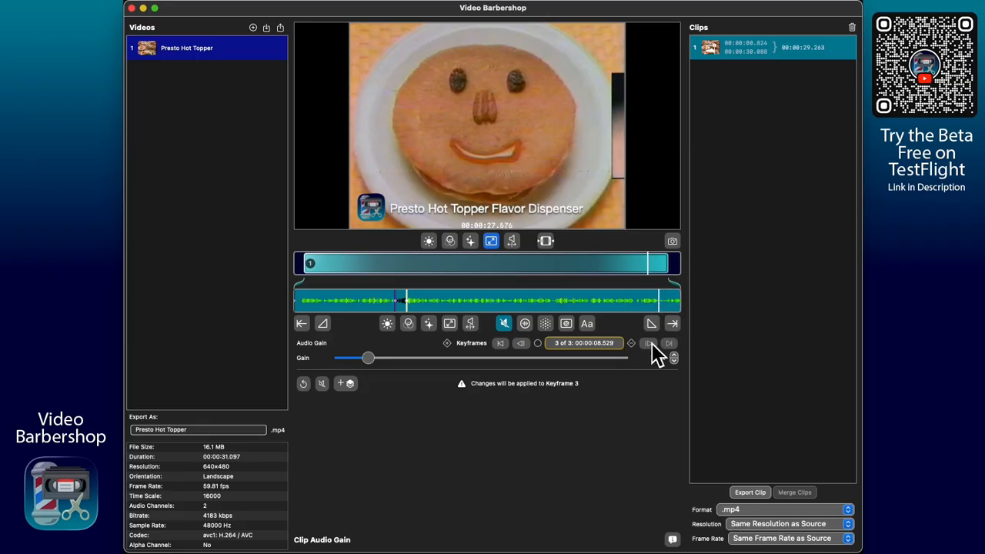
{"action": "left_click", "coordinate": [450, 344]}
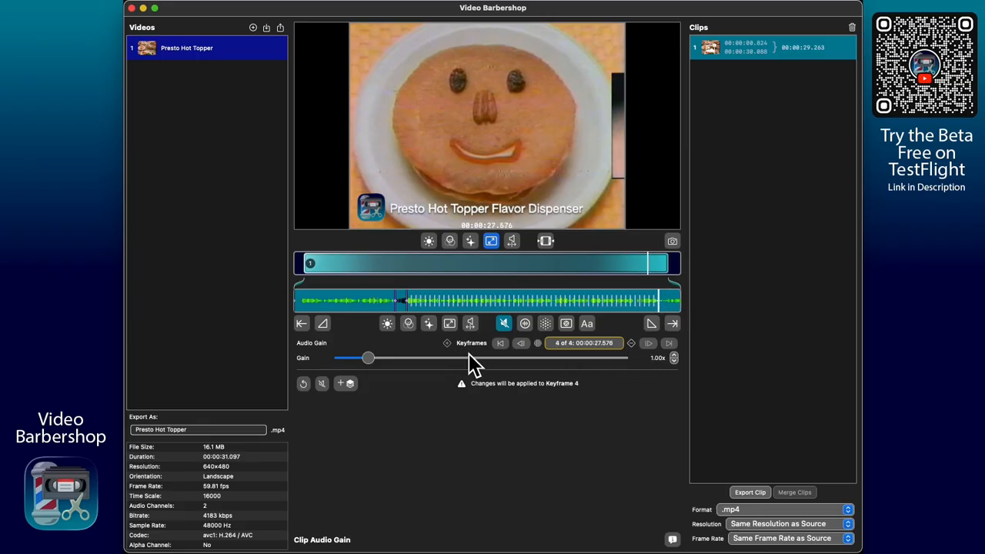
{"action": "left_click_drag", "start_coordinate": [668, 303], "coordinate": [721, 304]}
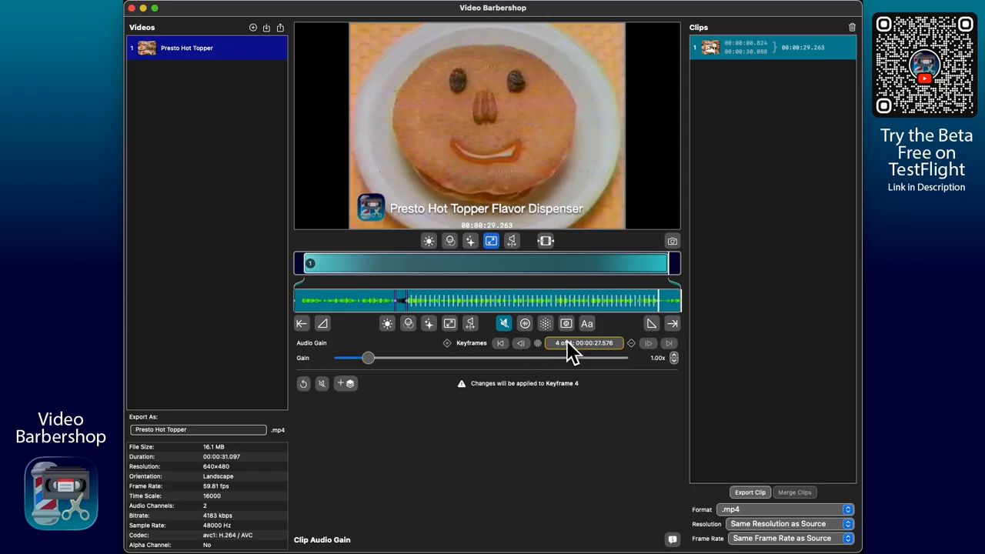
{"action": "left_click", "coordinate": [450, 345]}
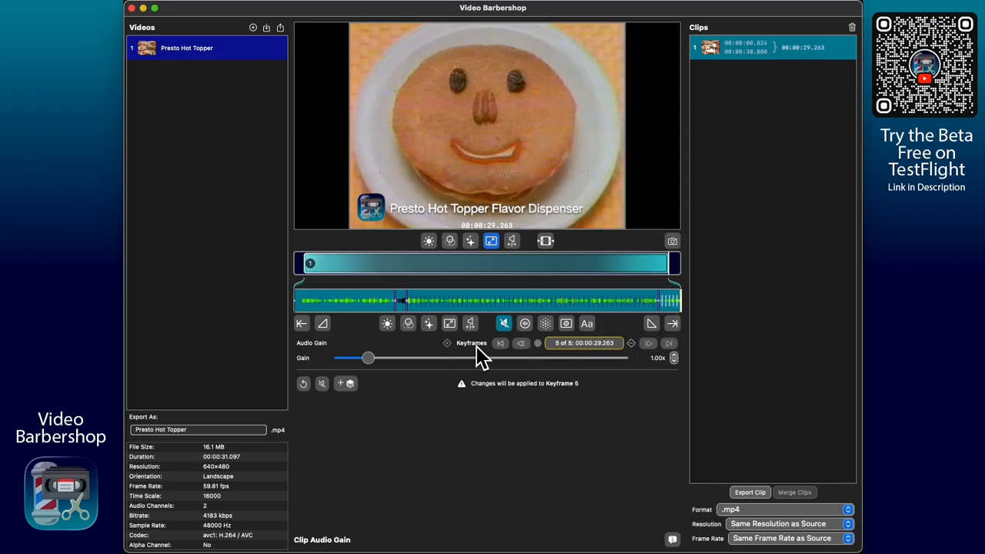
Set the gain of the fifth and fourth audio keyframes to 0.00x, with an instant transition into the fourth
{"action": "left_click_drag", "start_coordinate": [368, 359], "coordinate": [341, 359]}
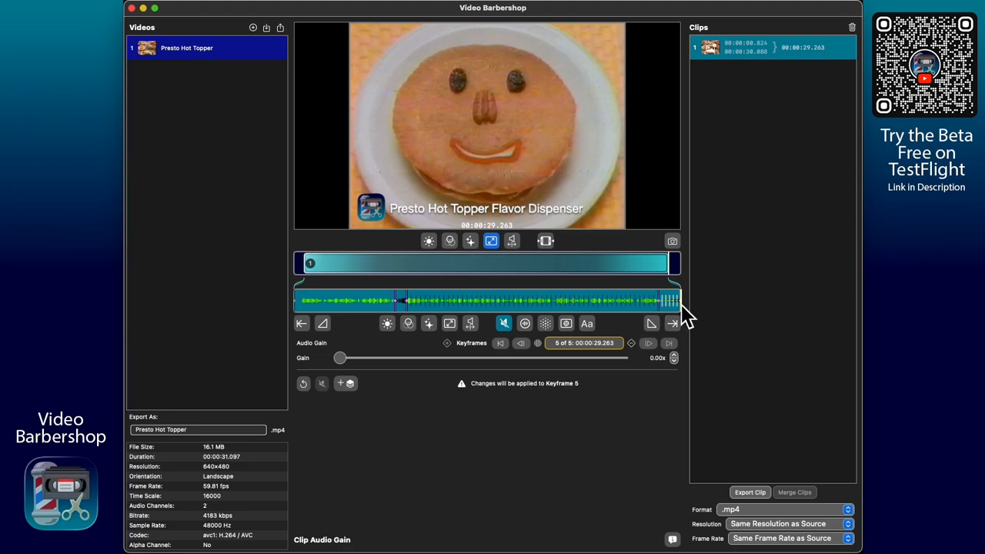
{"action": "left_click", "coordinate": [523, 344]}
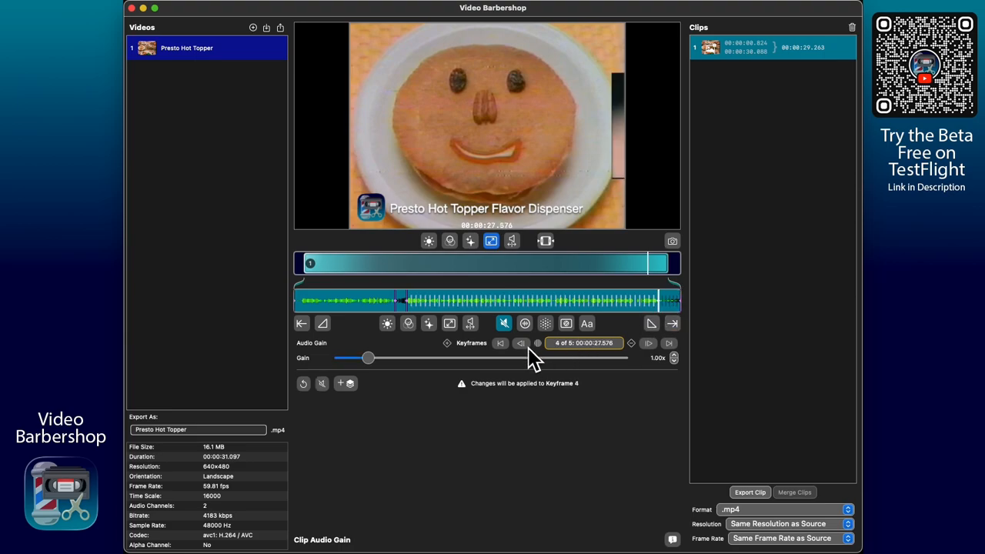
{"action": "left_click_drag", "start_coordinate": [377, 361], "coordinate": [303, 361]}
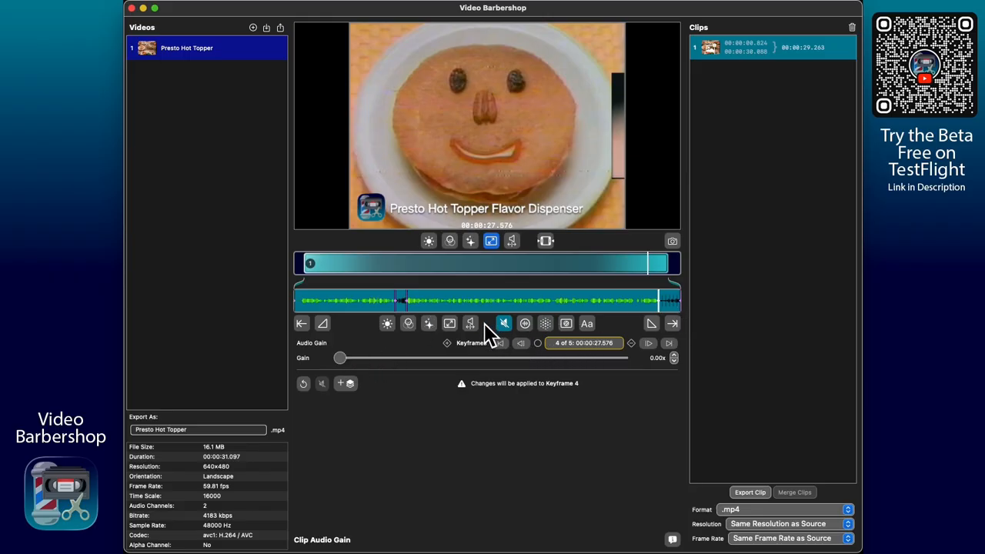
Compare the clip timeline's waveform display in RGB Color Balance Override and Audio Gain while scrubbing through the clip
{"action": "left_click", "coordinate": [412, 326]}
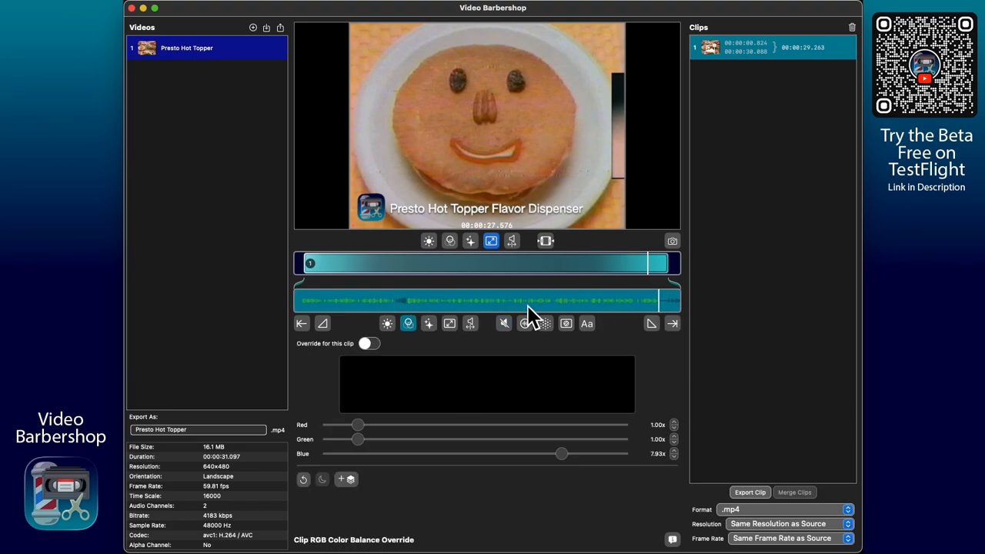
{"action": "left_click_drag", "start_coordinate": [442, 307], "coordinate": [412, 309]}
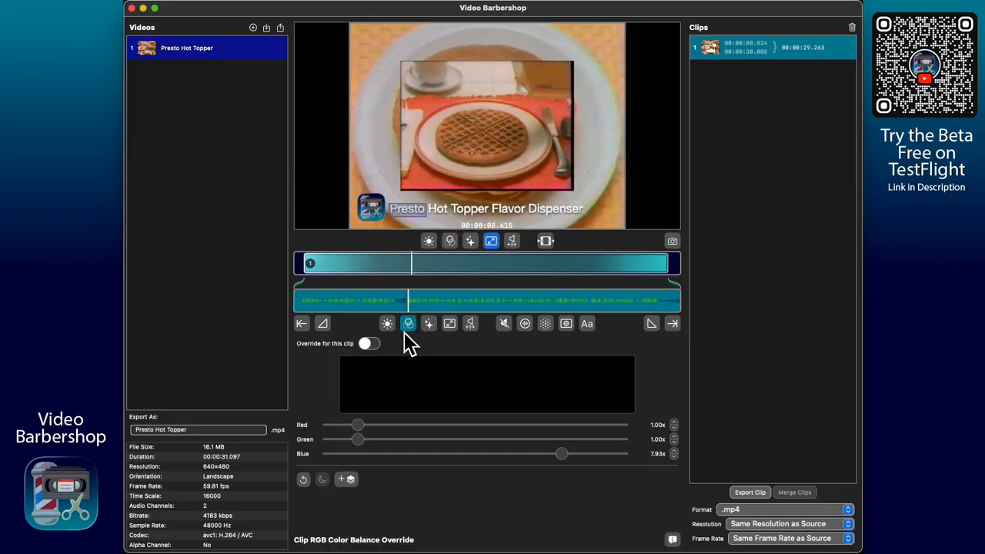
{"action": "left_click_drag", "start_coordinate": [424, 300], "coordinate": [511, 305]}
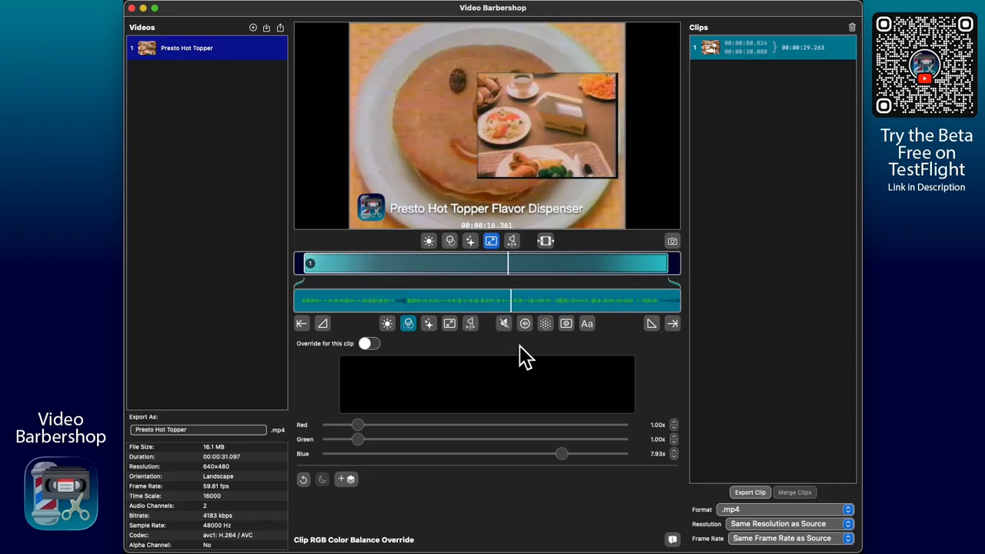
{"action": "left_click", "coordinate": [504, 323]}
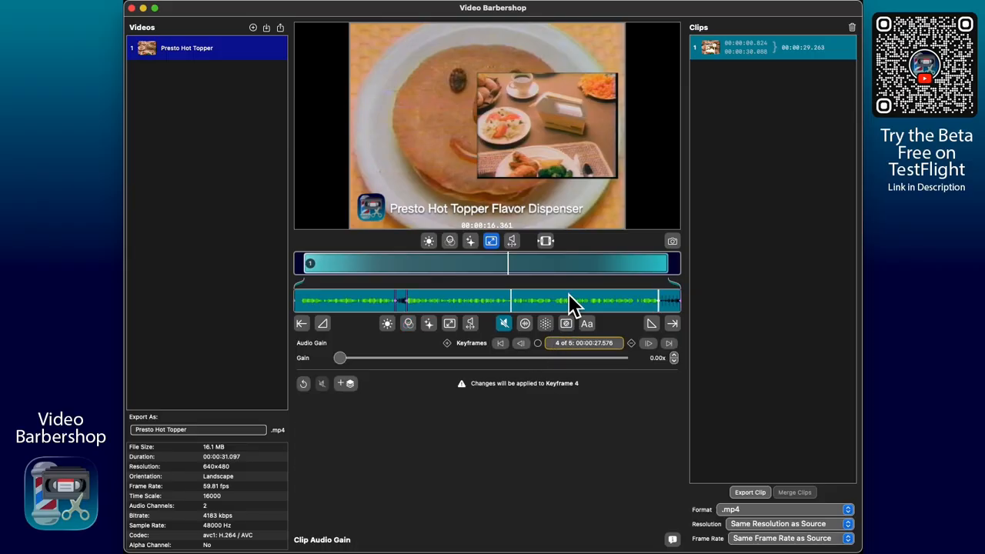
{"action": "left_click_drag", "start_coordinate": [513, 301], "coordinate": [568, 303]}
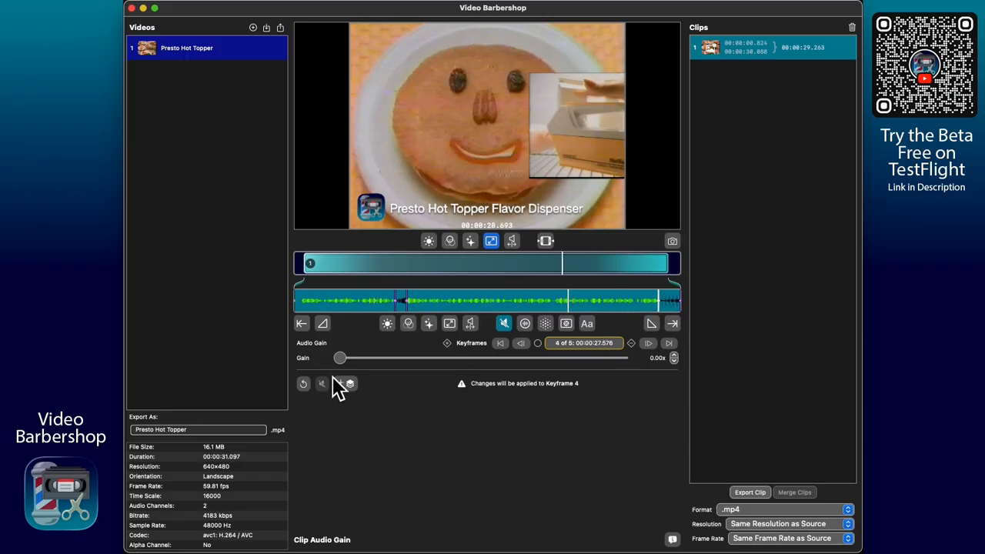
Delete all five audio gain keyframes and reset the clip's gain to 1.00x
{"action": "left_click", "coordinate": [672, 345]}
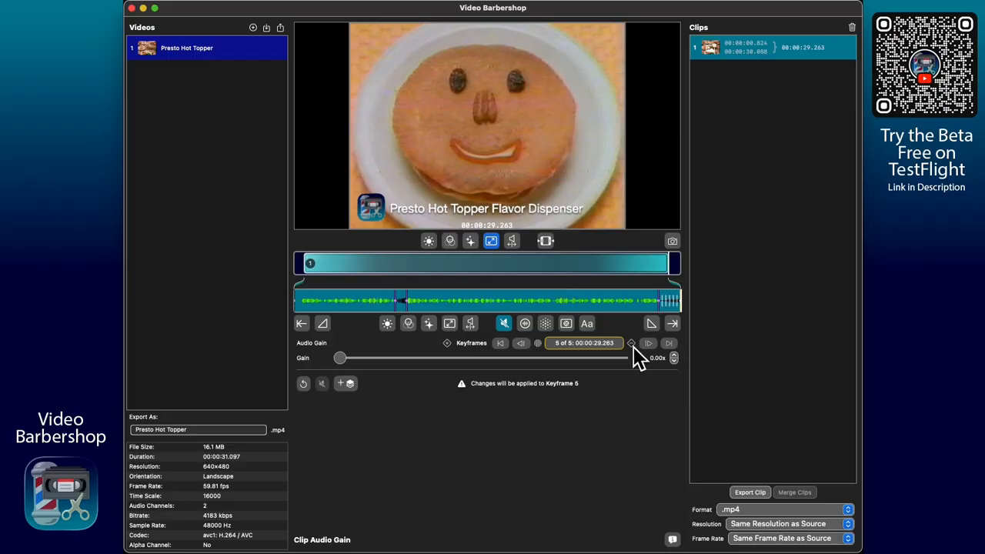
{"action": "left_click", "coordinate": [632, 345]}
{"action": "left_click", "coordinate": [632, 344]}
{"action": "left_click", "coordinate": [630, 344]}
{"action": "left_click", "coordinate": [630, 342]}
{"action": "left_click", "coordinate": [630, 342]}
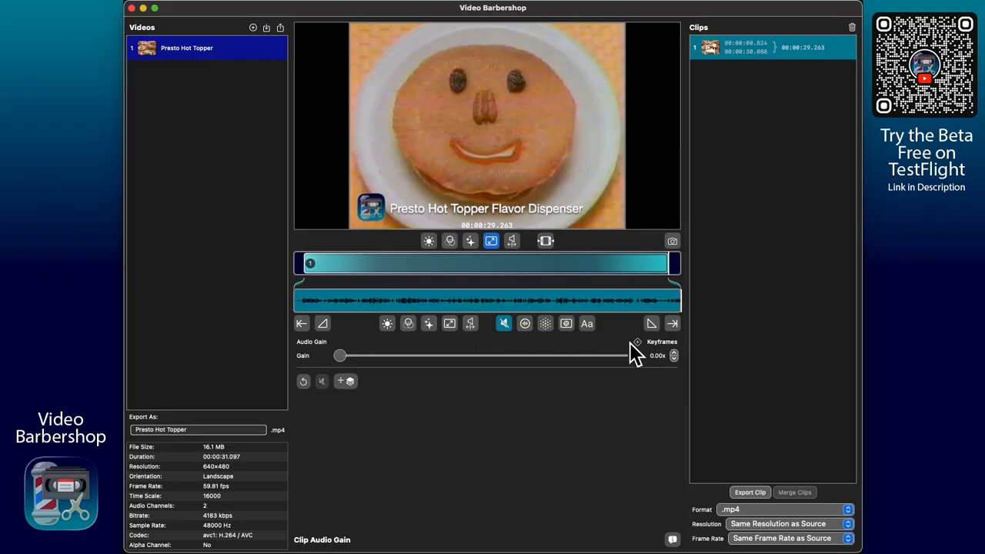
{"action": "left_click", "coordinate": [305, 383]}
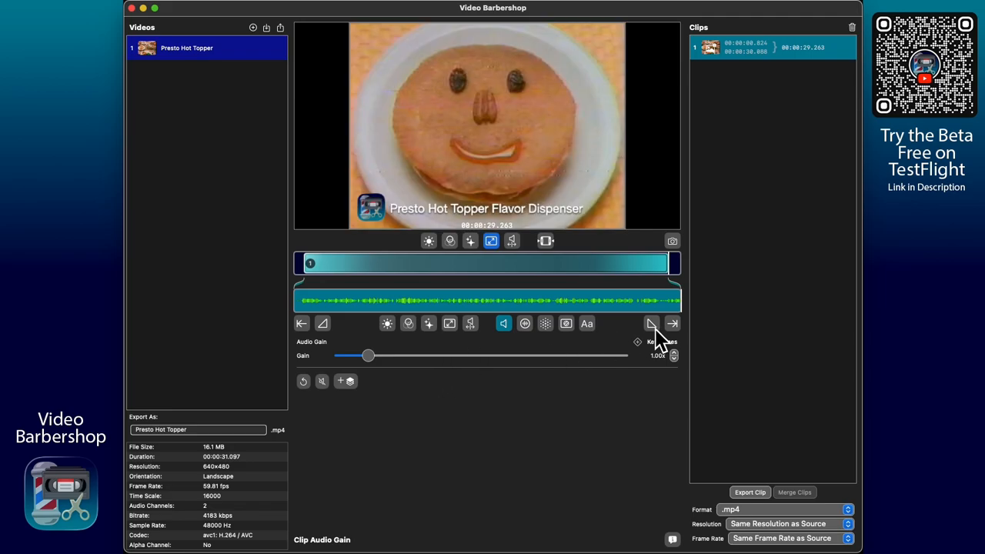
View the clip's video enhancement settings and the watermark settings for VBS-logo.png
{"action": "left_click", "coordinate": [546, 323]}
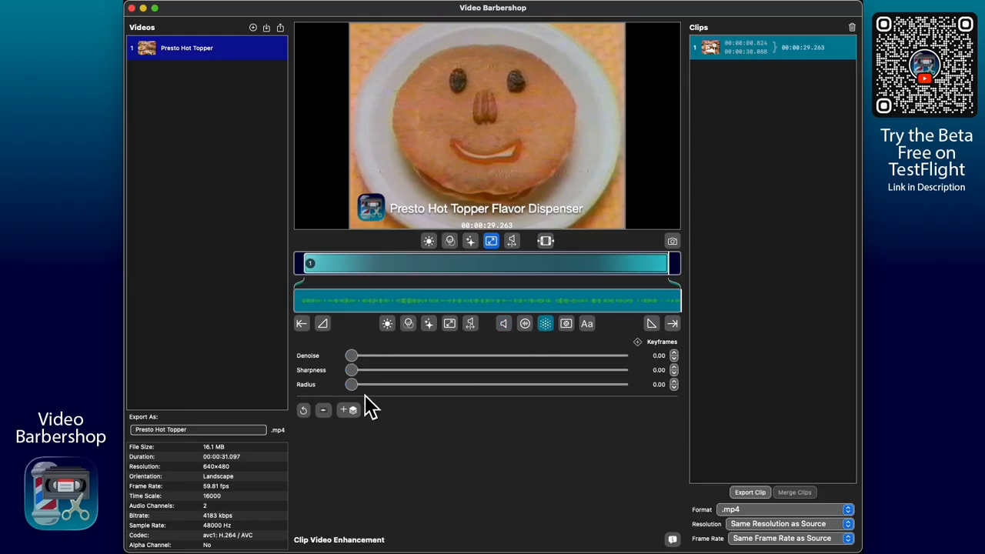
{"action": "left_click", "coordinate": [568, 324]}
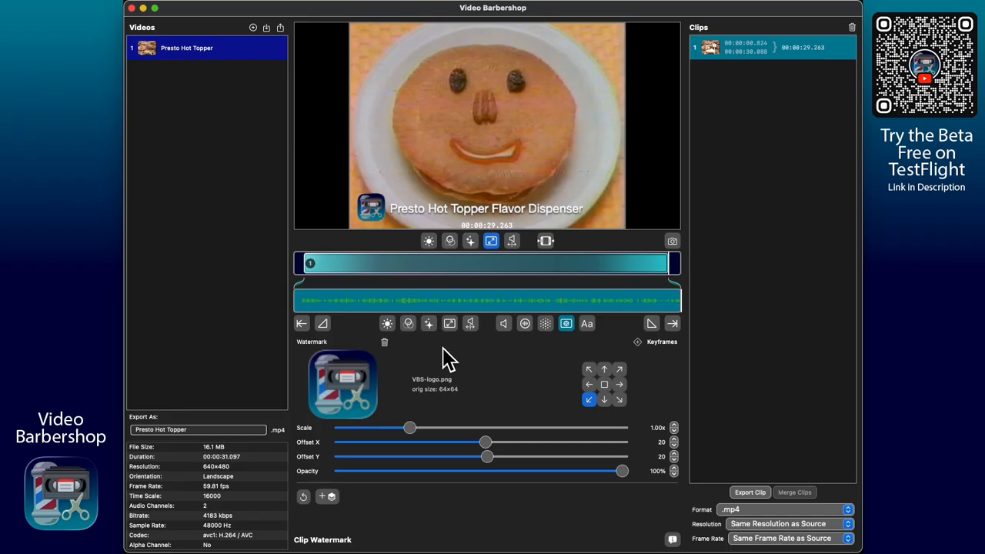
{"action": "mouse_move", "coordinate": [389, 217]}
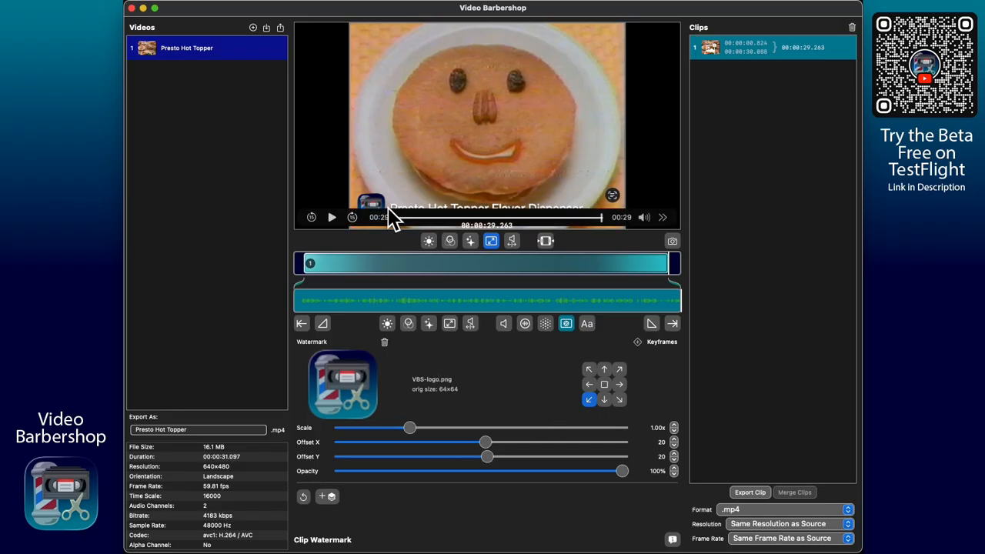
Add a watermark keyframe at 0.658 s
{"action": "left_click_drag", "start_coordinate": [555, 304], "coordinate": [276, 304]}
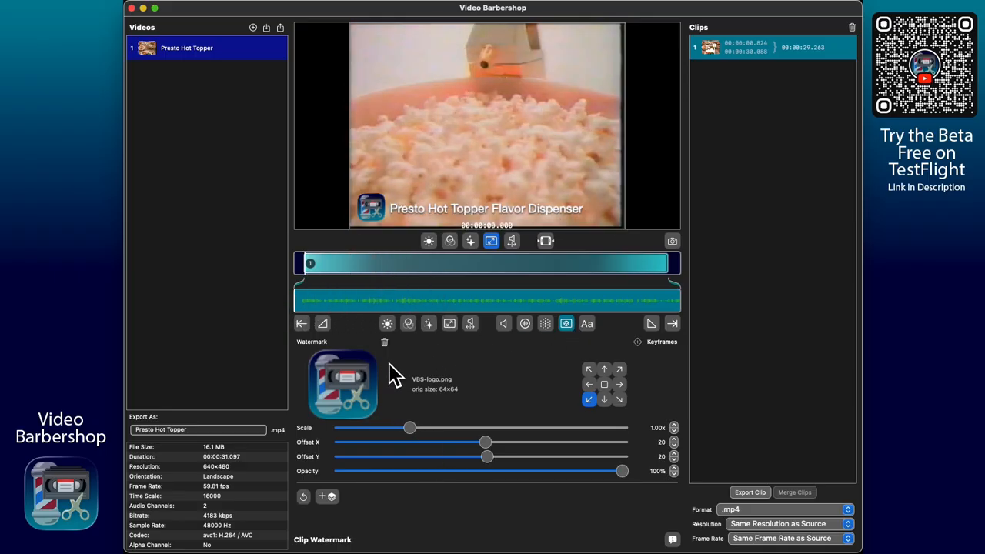
{"action": "left_click_drag", "start_coordinate": [323, 307], "coordinate": [302, 301]}
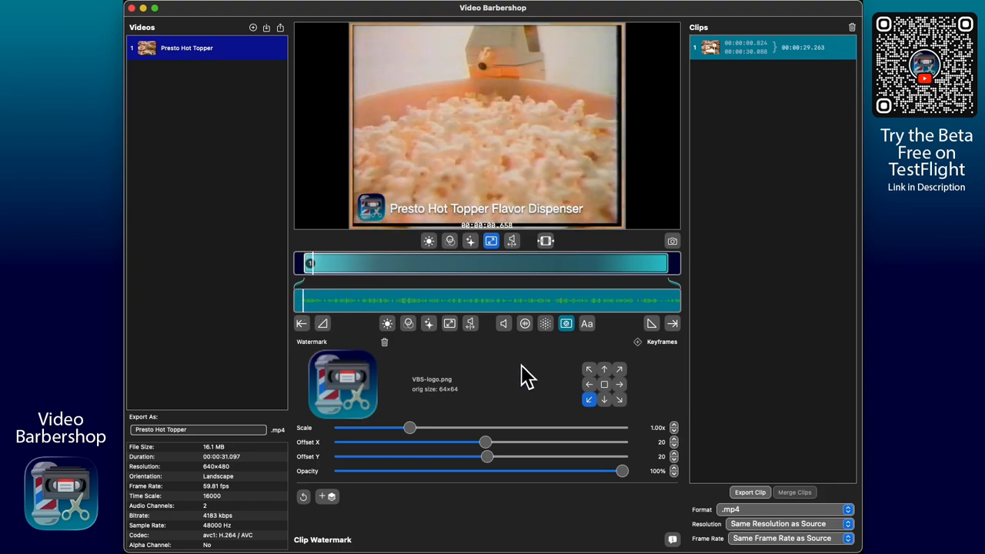
{"action": "left_click", "coordinate": [639, 342]}
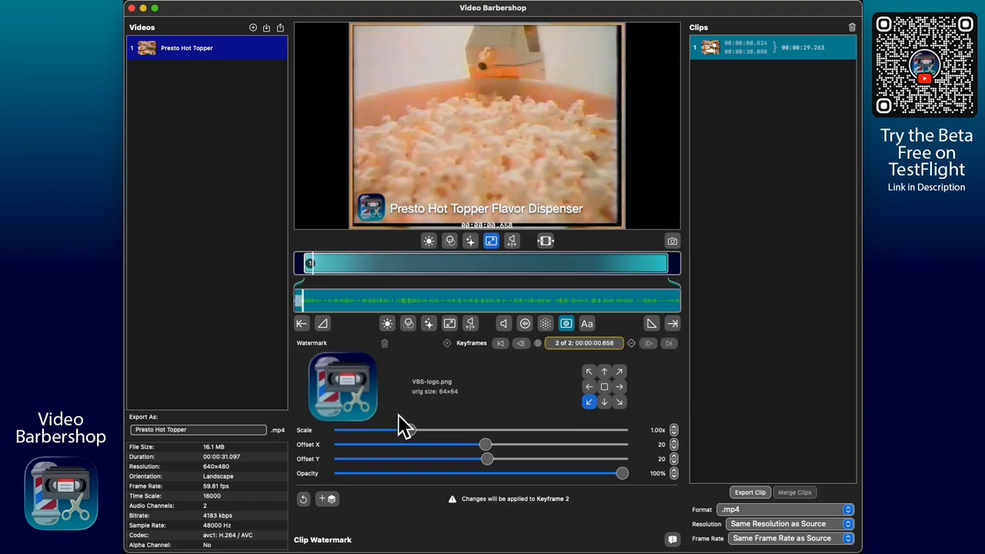
Set the first watermark keyframe's scale to 0.01x and move the playhead to about 27.54 s
{"action": "left_click", "coordinate": [500, 344]}
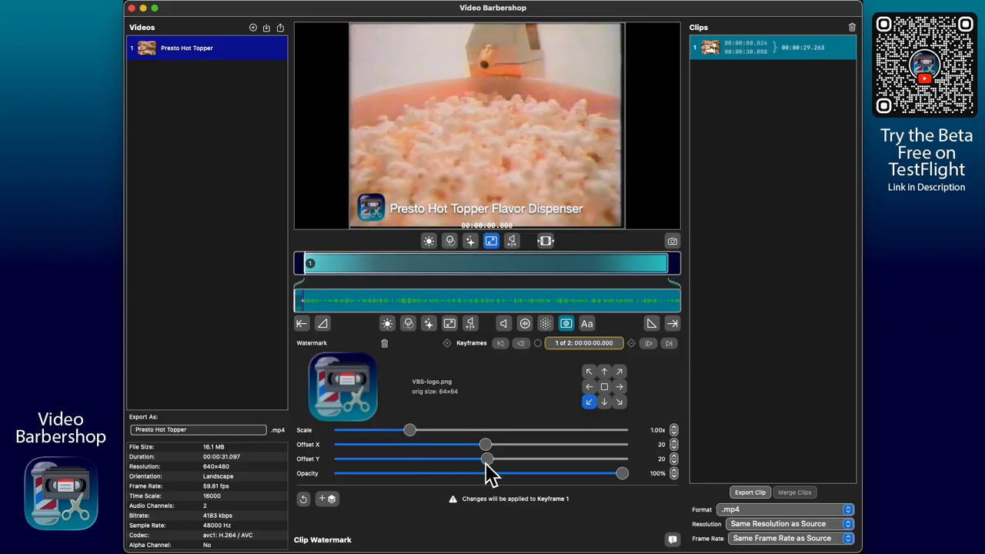
{"action": "left_click_drag", "start_coordinate": [410, 431], "coordinate": [312, 434]}
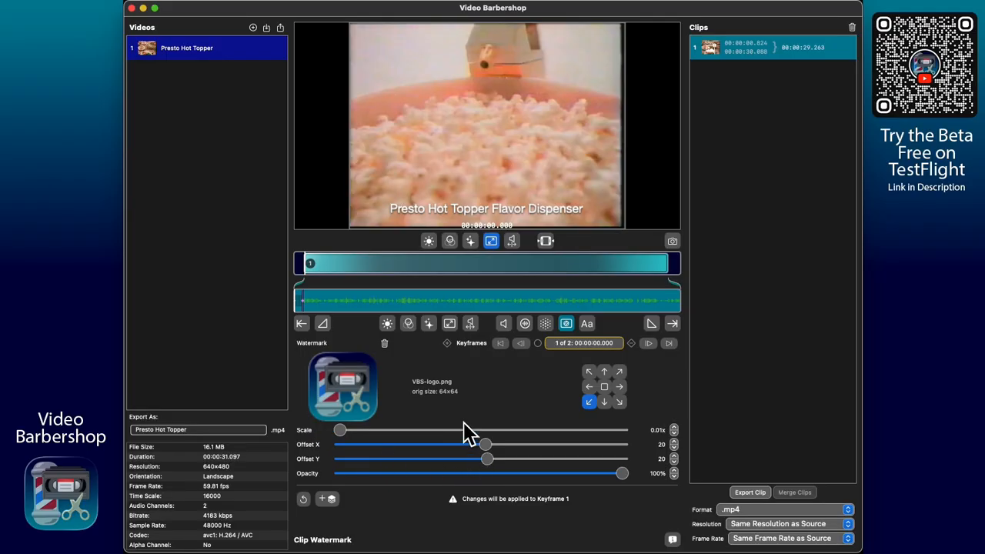
{"action": "left_click_drag", "start_coordinate": [297, 305], "coordinate": [662, 307]}
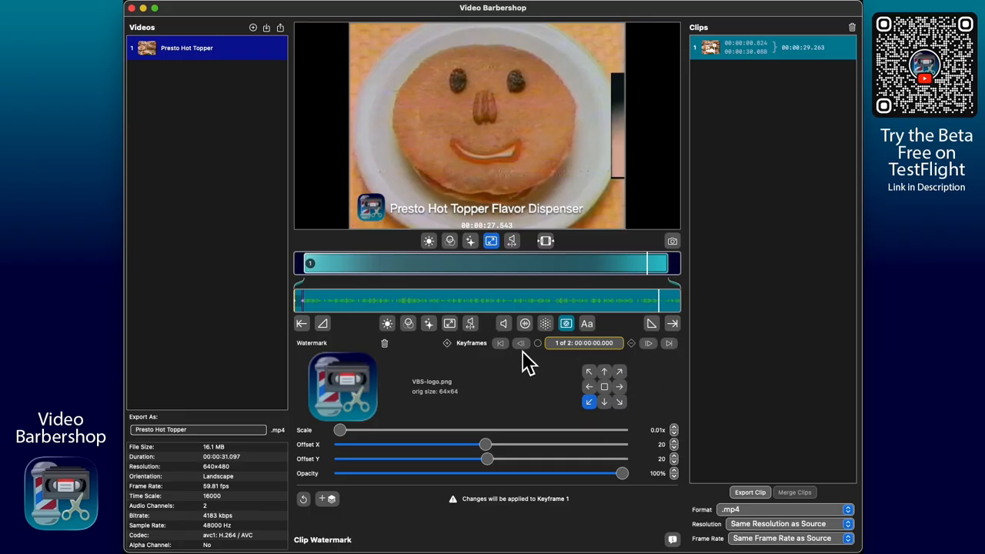
Add watermark keyframes at 27.543 s and 27.906 s, and set Offset Y to -74 on the last one
{"action": "left_click", "coordinate": [447, 344]}
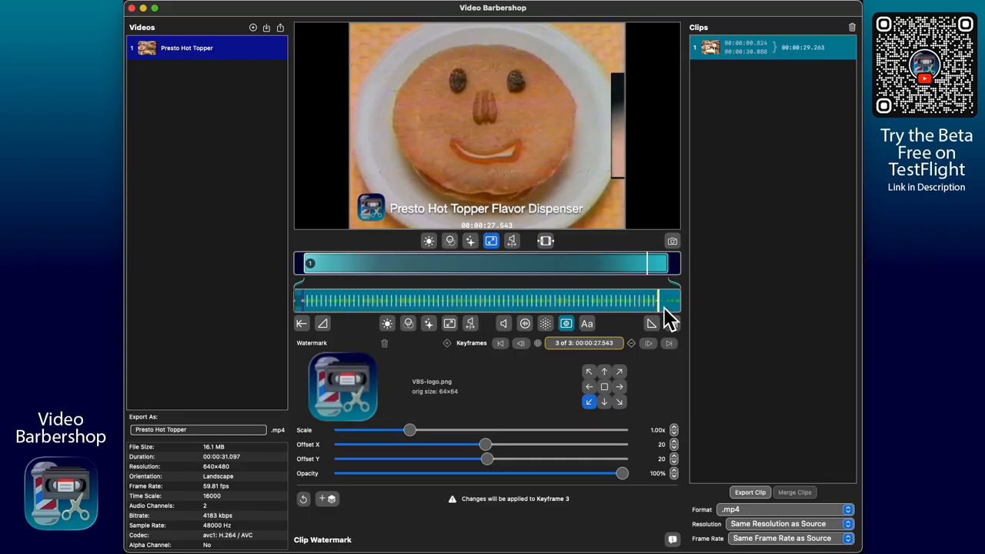
{"action": "left_click_drag", "start_coordinate": [665, 308], "coordinate": [664, 305]}
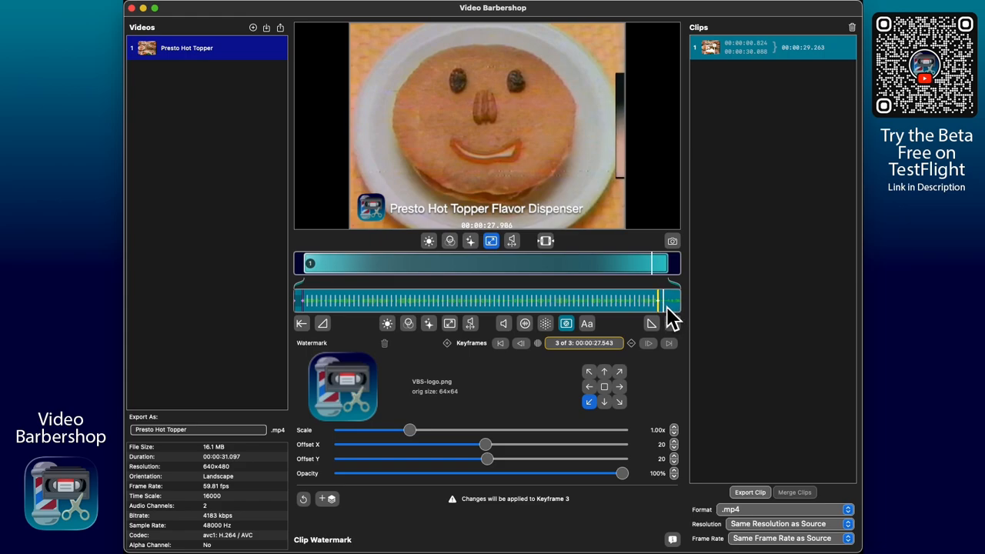
{"action": "left_click", "coordinate": [448, 344]}
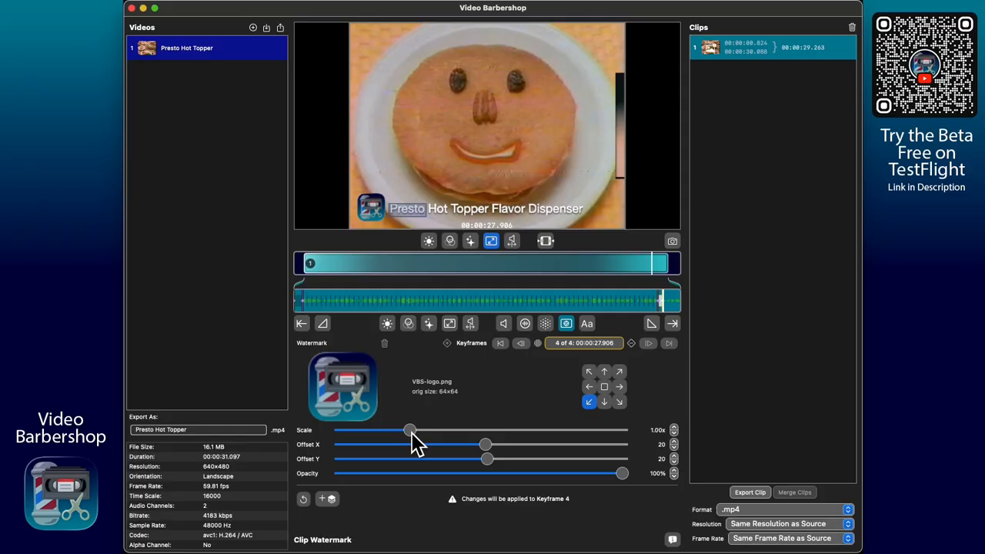
{"action": "left_click_drag", "start_coordinate": [488, 463], "coordinate": [459, 461]}
Play back the clip around 27 s to preview the watermark's exit, and scrub back to about 19.8 s
{"action": "left_click_drag", "start_coordinate": [675, 304], "coordinate": [659, 306]}
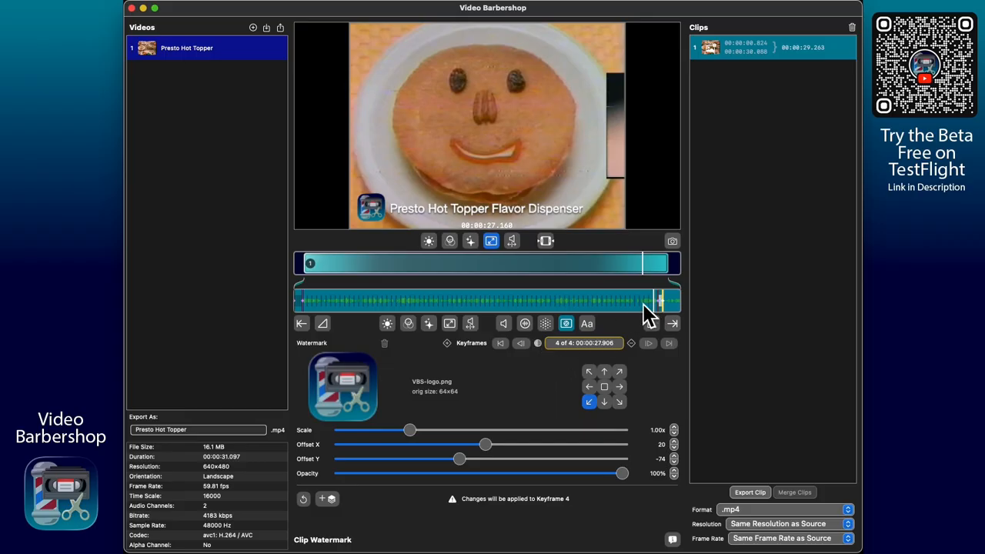
{"action": "key", "text": "space"}
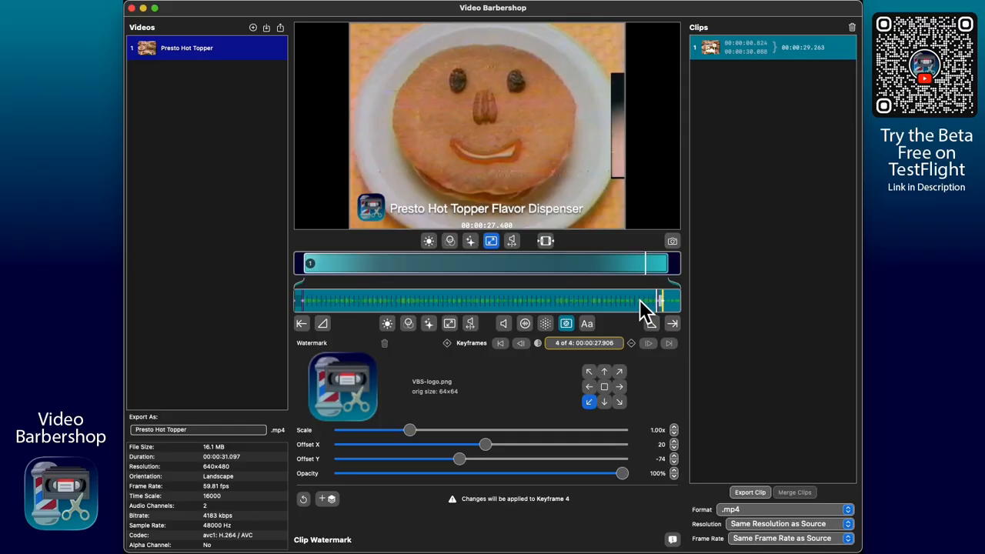
{"action": "left_click", "coordinate": [651, 306]}
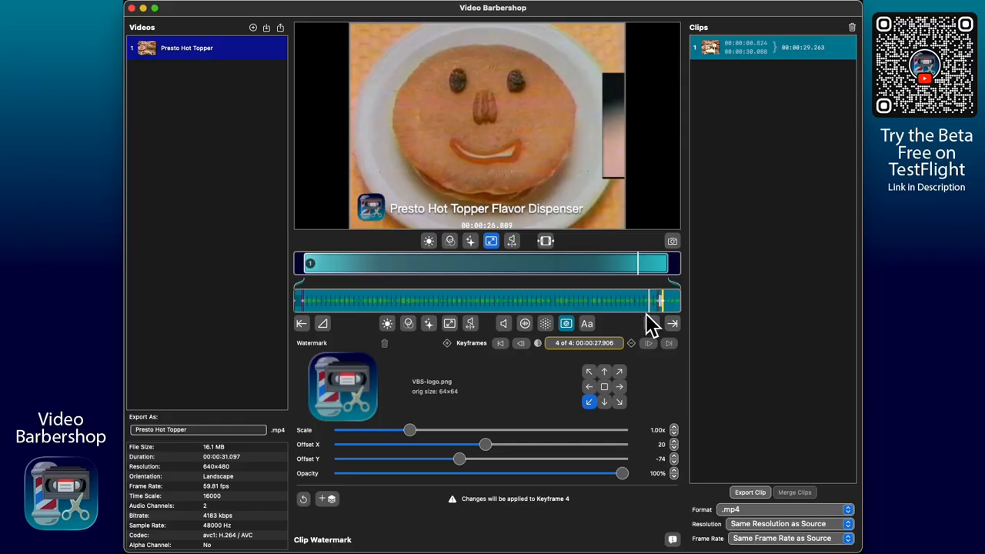
{"action": "key", "text": "space"}
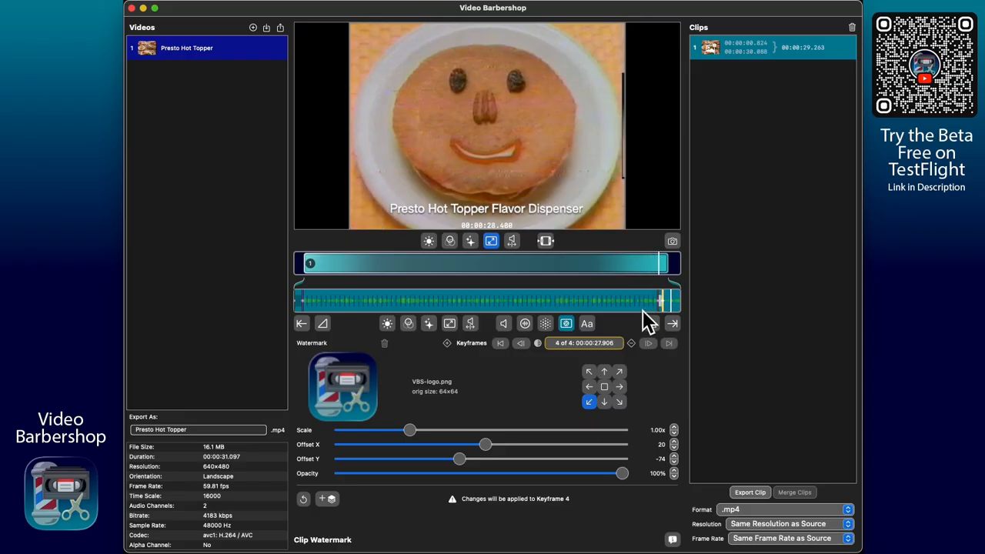
{"action": "left_click_drag", "start_coordinate": [655, 307], "coordinate": [560, 308]}
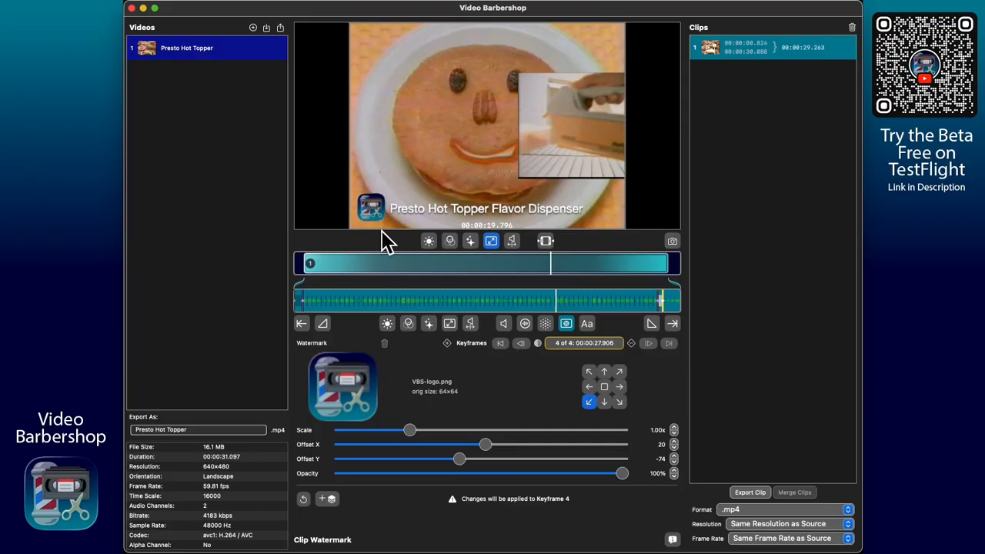
{"action": "mouse_move", "coordinate": [367, 214]}
Set the opacity of watermark keyframe 4 to 0% and preview the watermark's exit
{"action": "left_click", "coordinate": [605, 346]}
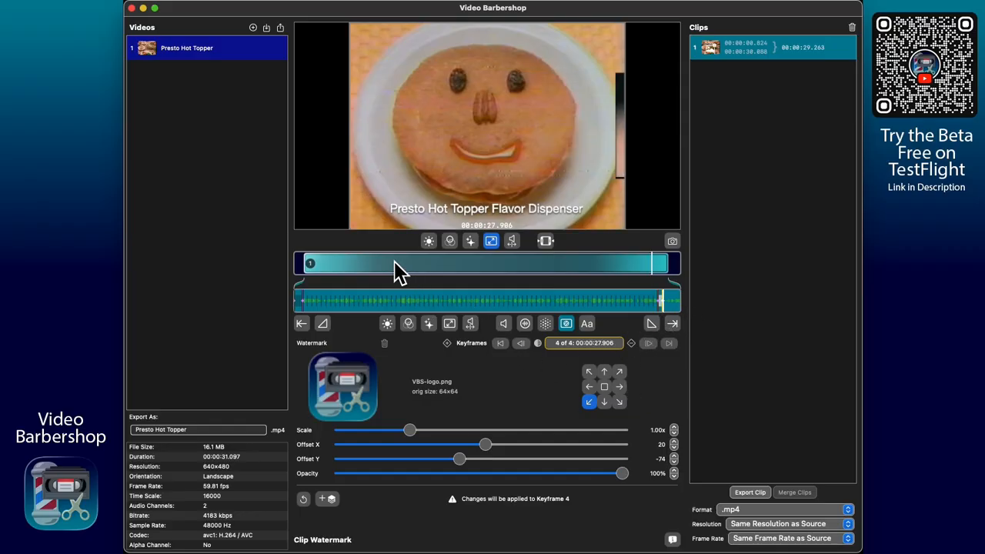
{"action": "left_click_drag", "start_coordinate": [530, 478], "coordinate": [239, 486]}
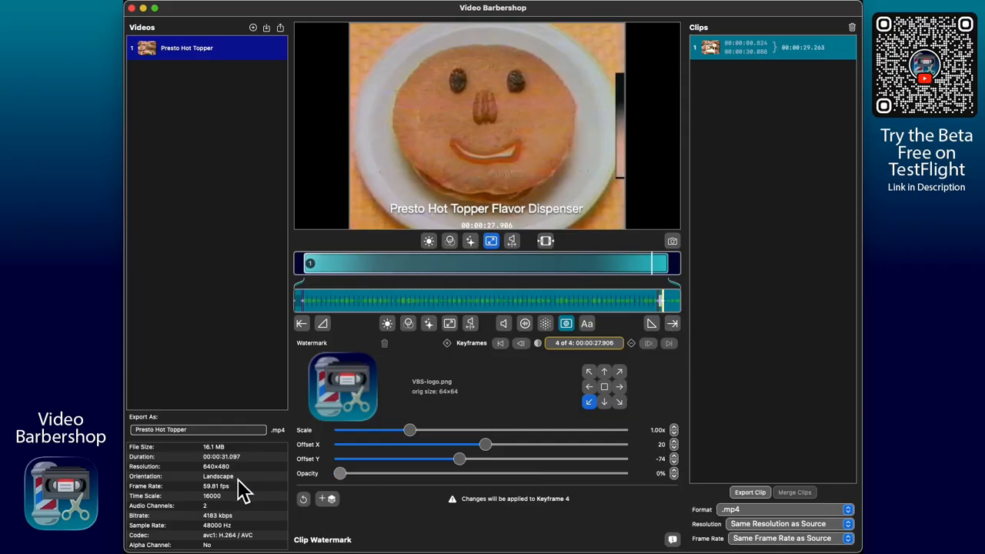
{"action": "left_click_drag", "start_coordinate": [665, 301], "coordinate": [656, 303]}
{"action": "key", "text": "space"}
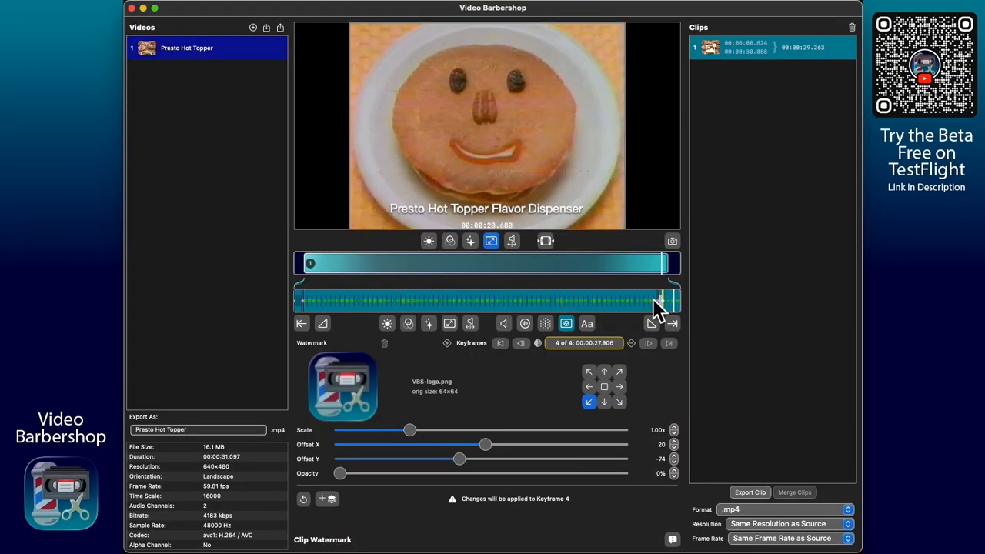
{"action": "left_click", "coordinate": [653, 302]}
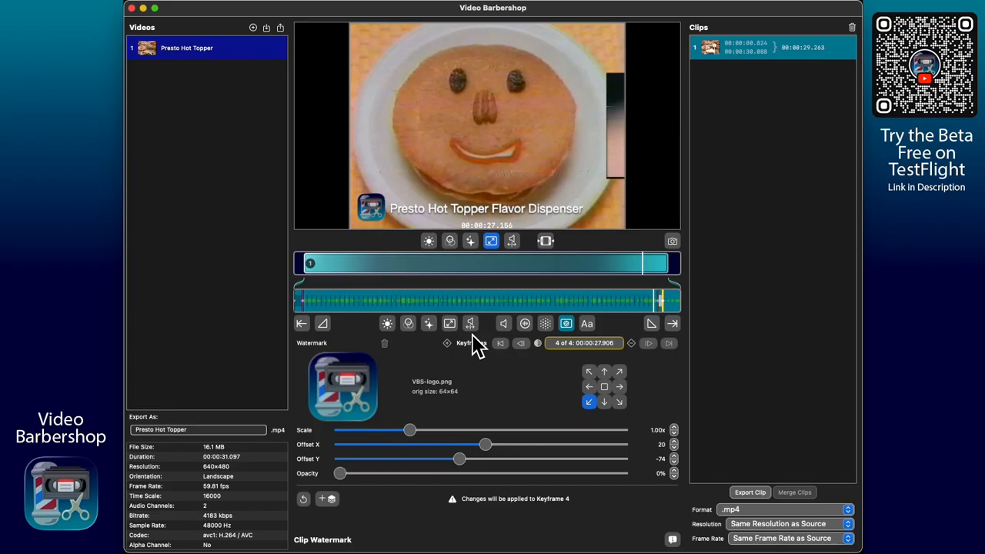
Open the clip's text overlay settings and add a text keyframe at 1.373 s
{"action": "left_click", "coordinate": [587, 329]}
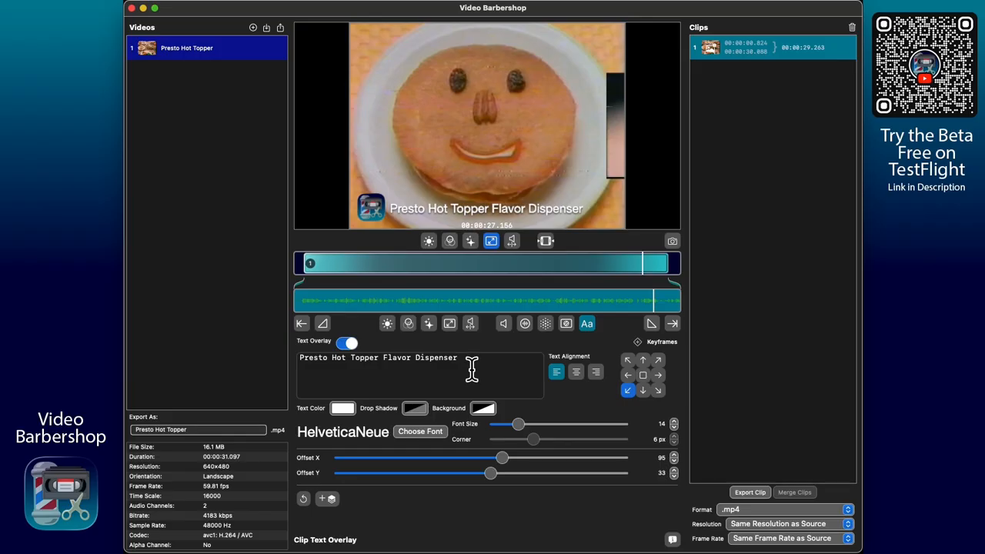
{"action": "key", "text": "super+a"}
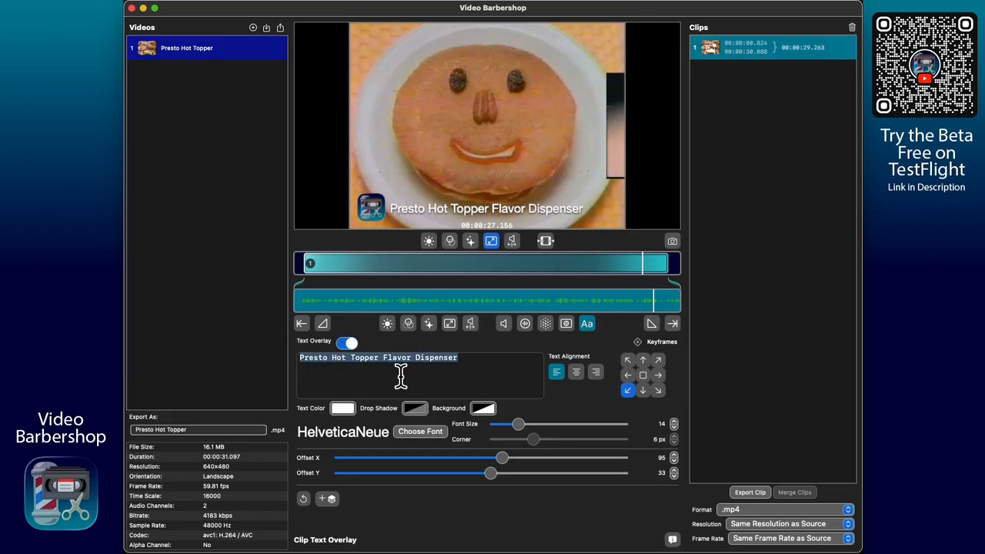
{"action": "left_click", "coordinate": [475, 368]}
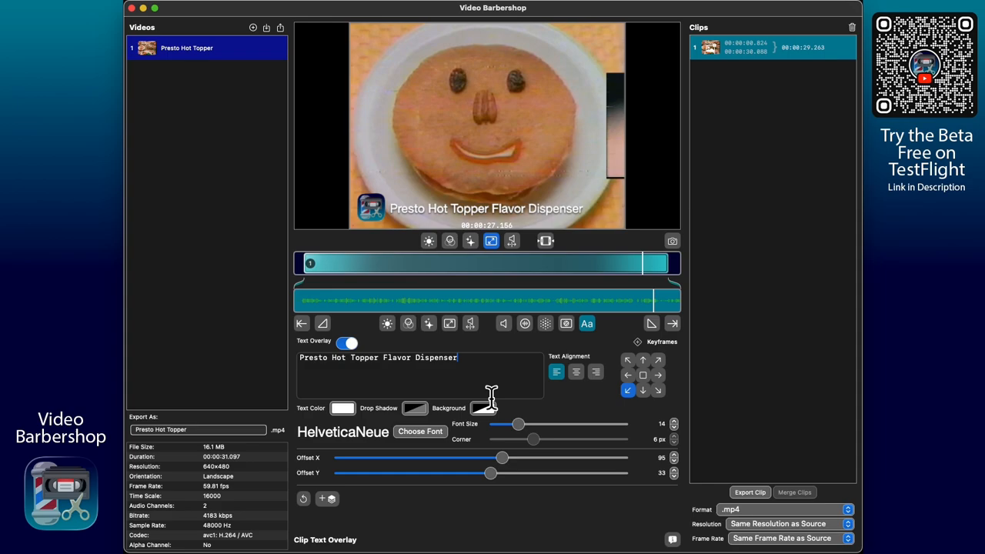
{"action": "left_click_drag", "start_coordinate": [400, 306], "coordinate": [312, 304]}
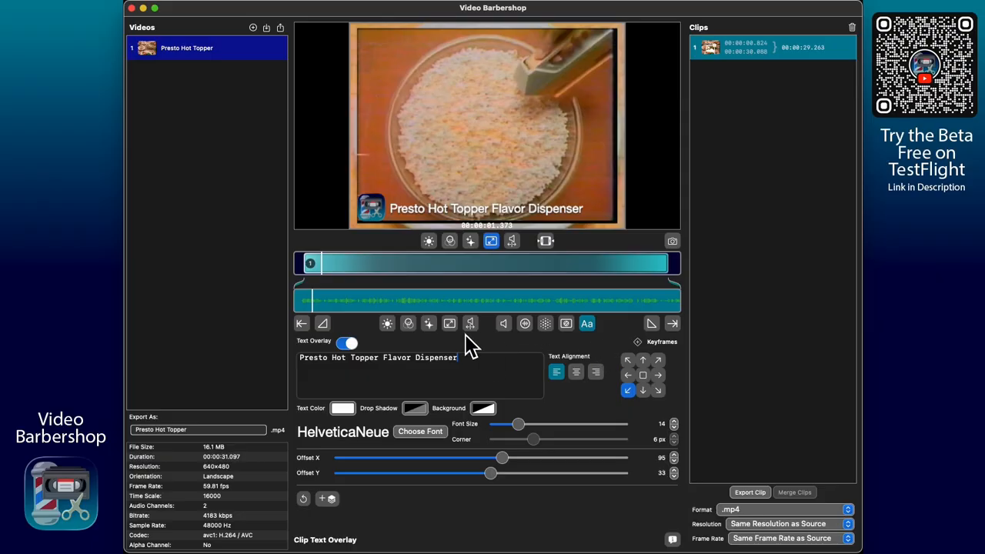
{"action": "left_click", "coordinate": [639, 343]}
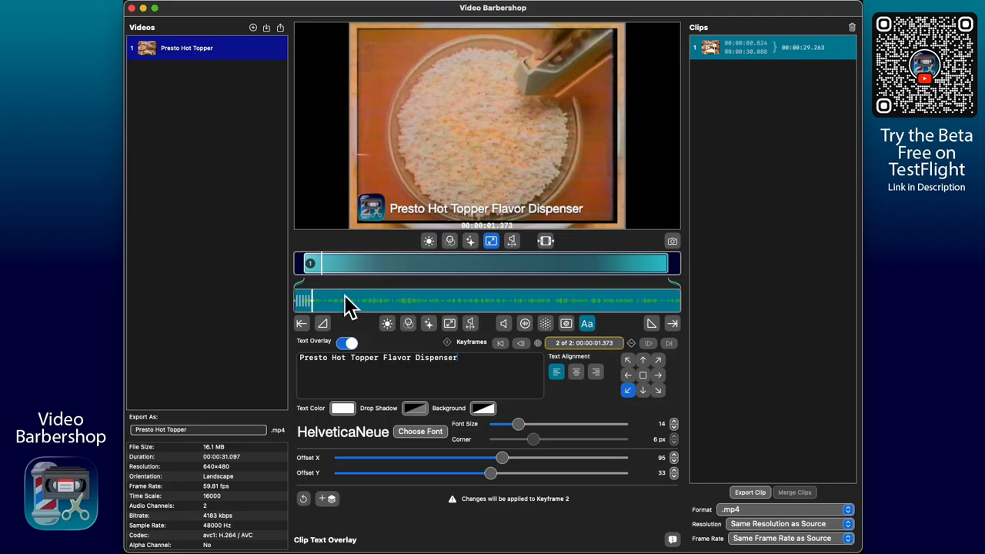
Clear the overlay text in the first keyframe and compare it with the second keyframe
{"action": "left_click", "coordinate": [522, 344]}
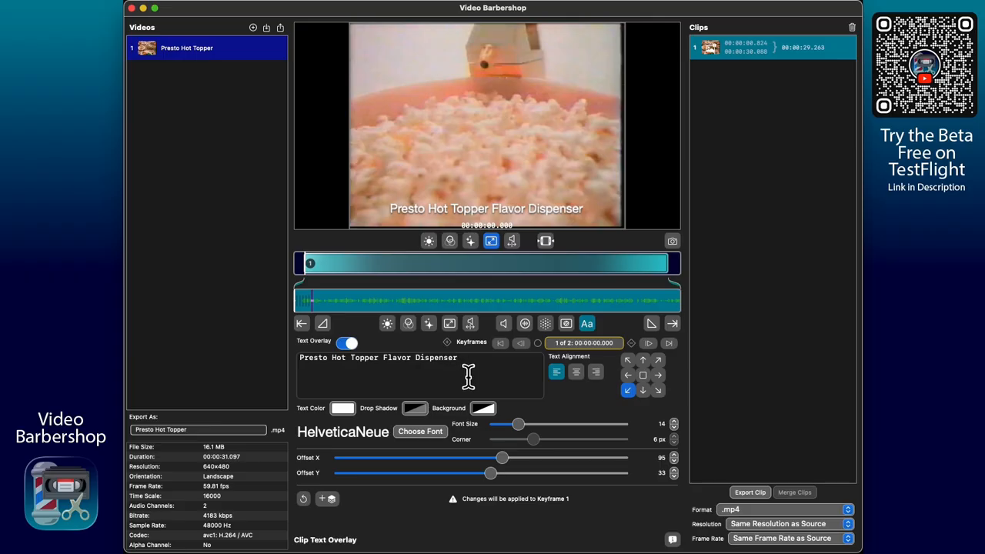
{"action": "left_click_drag", "start_coordinate": [467, 359], "coordinate": [271, 368]}
{"action": "key", "text": "BackSpace"}
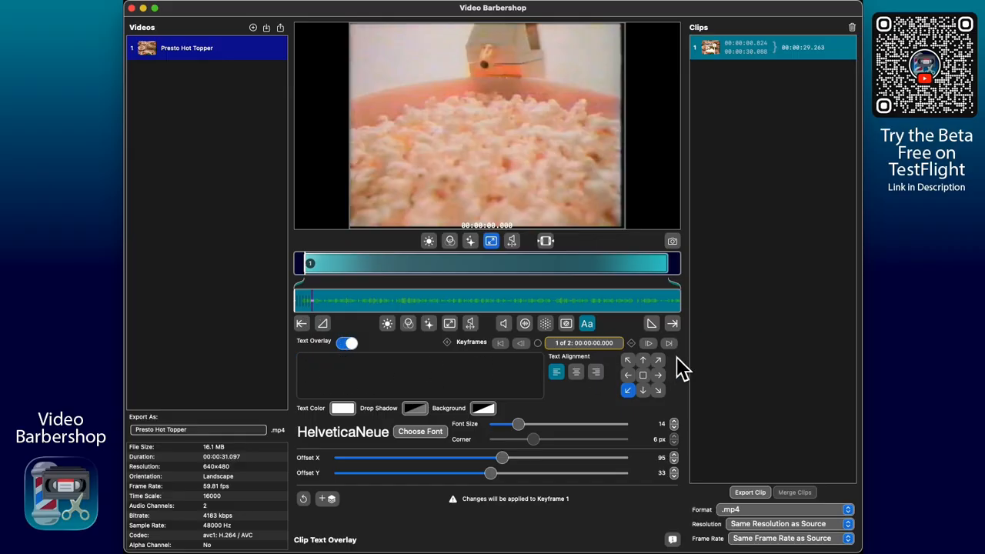
{"action": "left_click", "coordinate": [651, 344]}
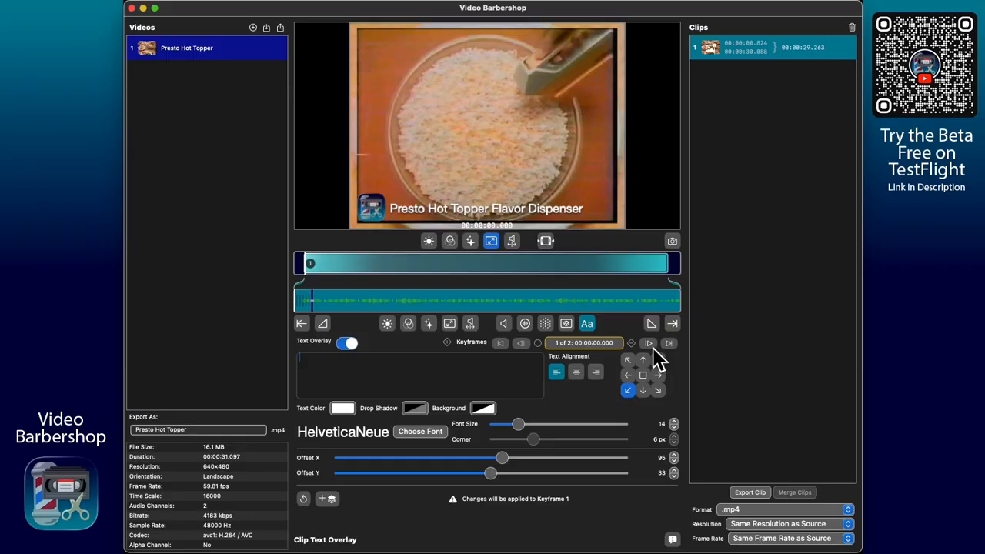
{"action": "left_click", "coordinate": [526, 346]}
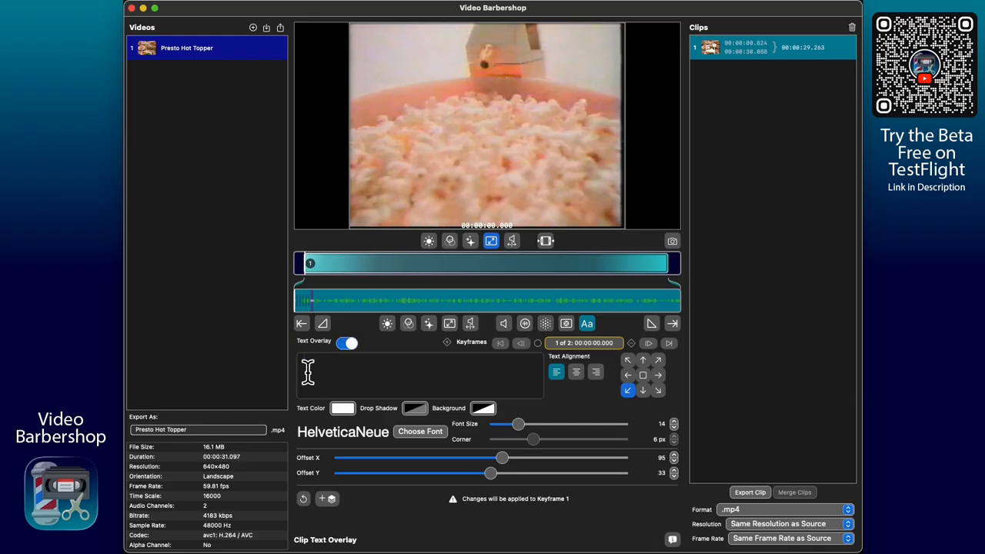
Play back the clip's opening to preview the overlay text's transition from empty, and return to the start
{"action": "key", "text": "BackSpace"}
{"action": "key", "text": "BackSpace"}
{"action": "left_click", "coordinate": [316, 368]}
{"action": "key", "text": "space"}
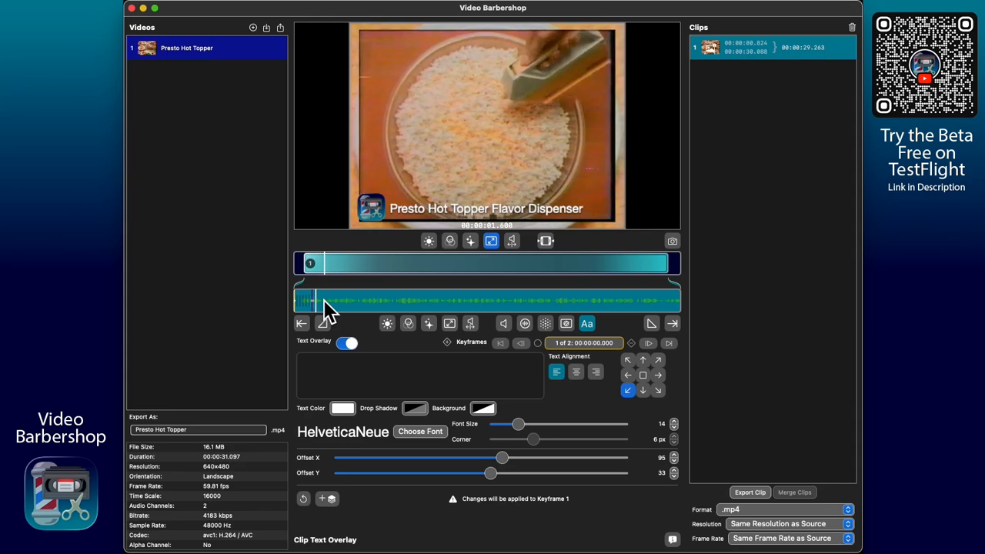
{"action": "left_click_drag", "start_coordinate": [324, 299], "coordinate": [293, 306]}
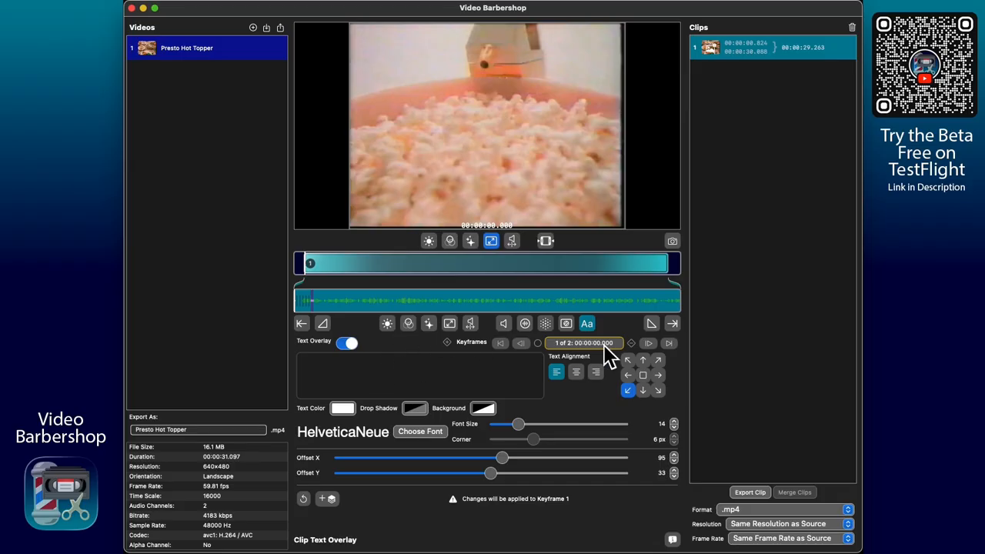
Copy the overlay text from the second keyframe and paste it into the first keyframe
{"action": "left_click", "coordinate": [649, 343]}
{"action": "left_click_drag", "start_coordinate": [471, 365], "coordinate": [274, 358]}
{"action": "key", "text": "super+c"}
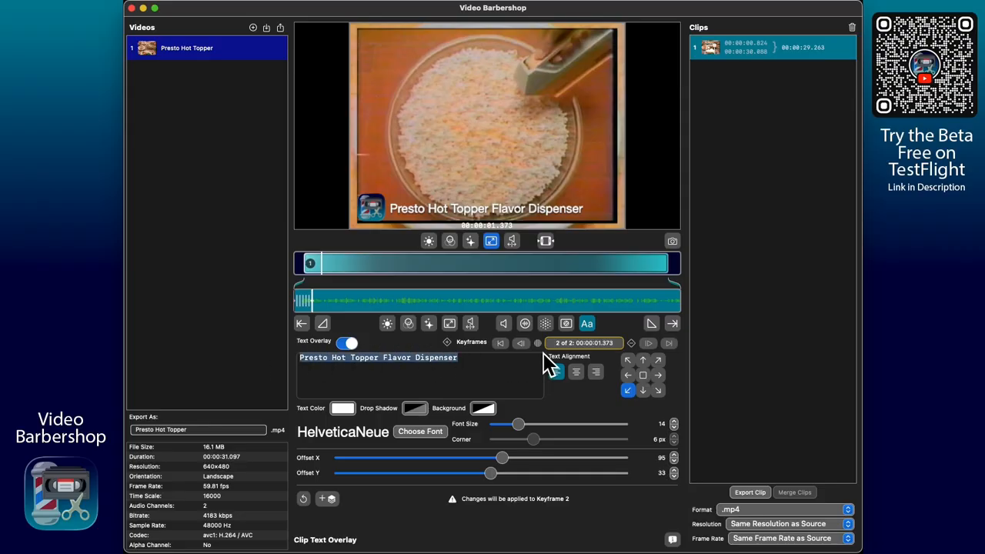
{"action": "left_click", "coordinate": [525, 344]}
{"action": "key", "text": "super+v"}
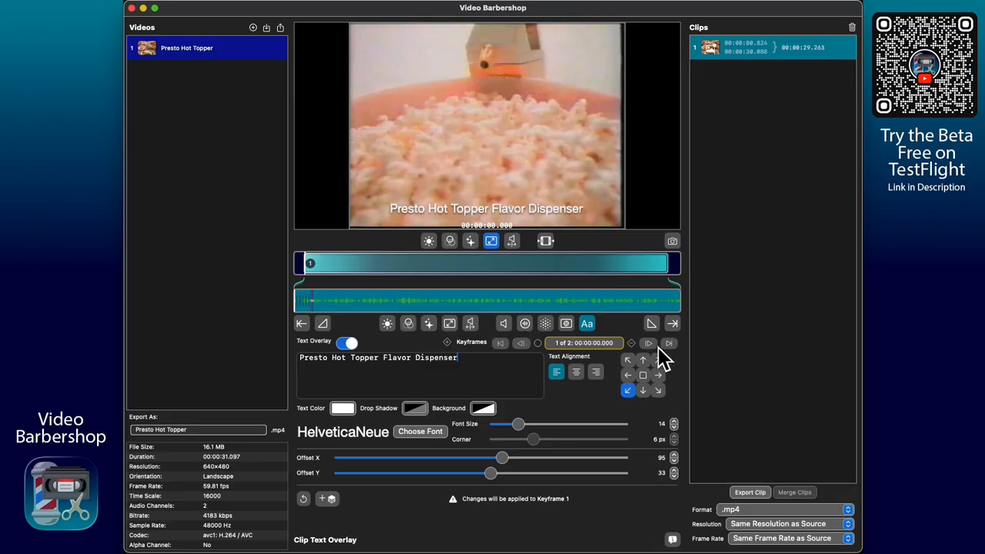
Clear the overlay text in the second keyframe at 1.373 s
{"action": "left_click", "coordinate": [653, 344]}
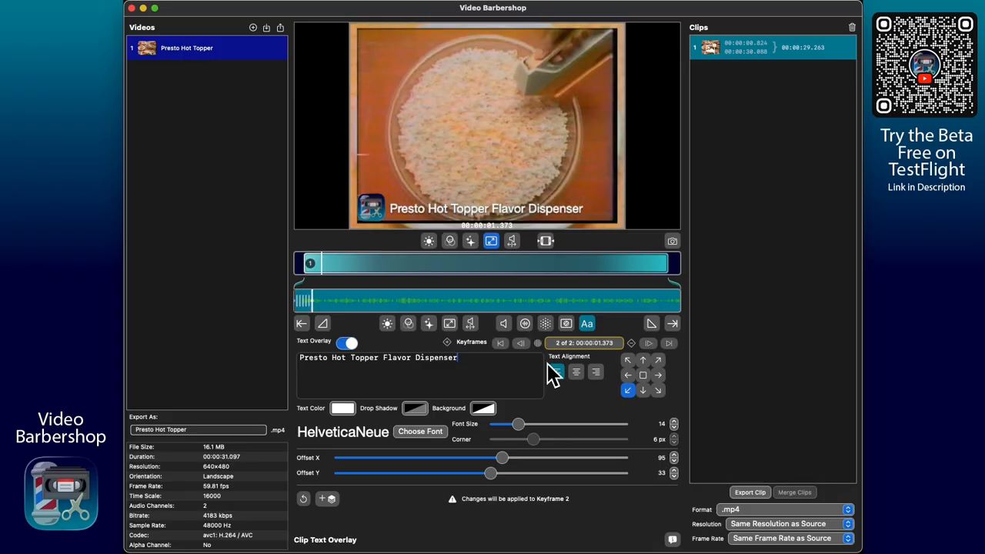
{"action": "left_click_drag", "start_coordinate": [493, 365], "coordinate": [266, 359]}
{"action": "key", "text": "BackSpace"}
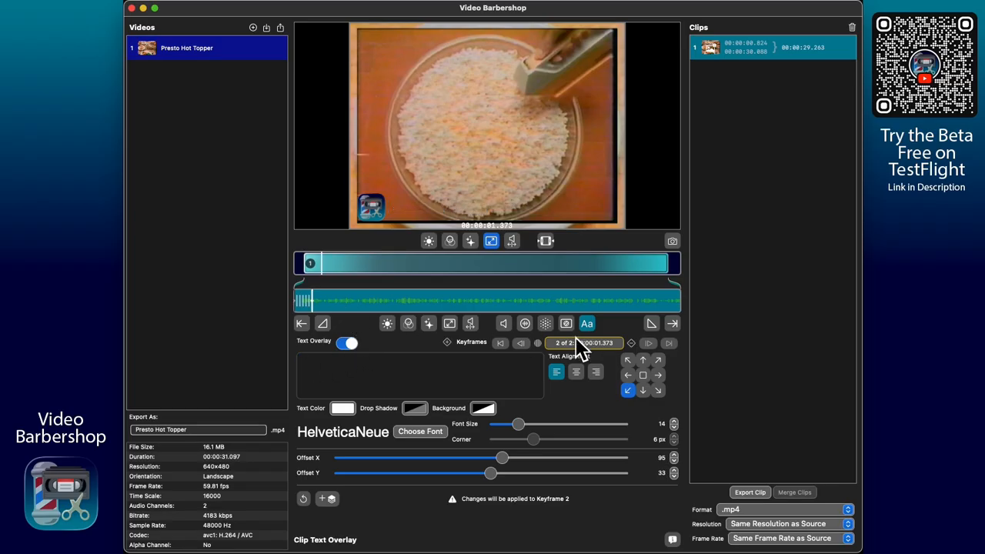
Play back and scrub the clip's opening from the first keyframe to preview the overlay text disappearing
{"action": "left_click", "coordinate": [524, 344]}
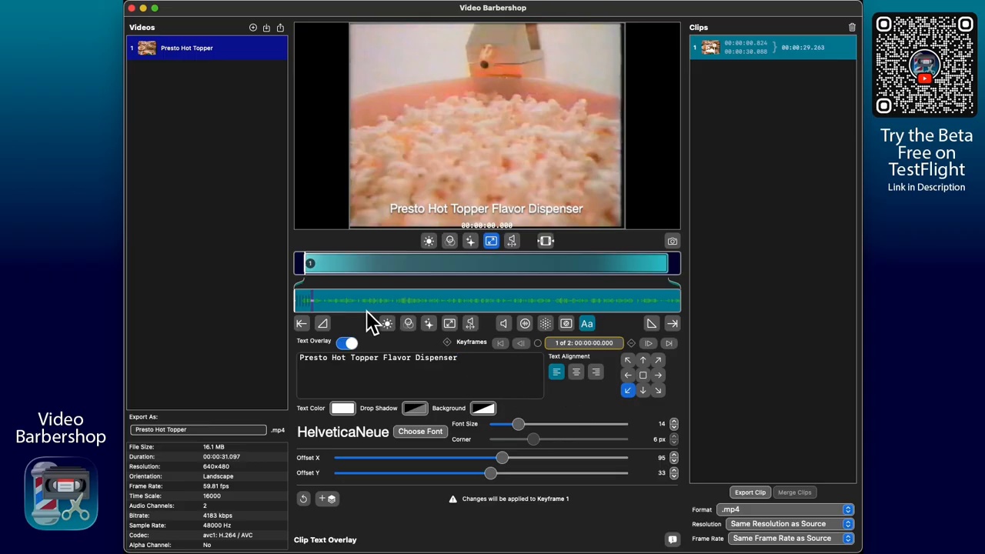
{"action": "key", "text": "space"}
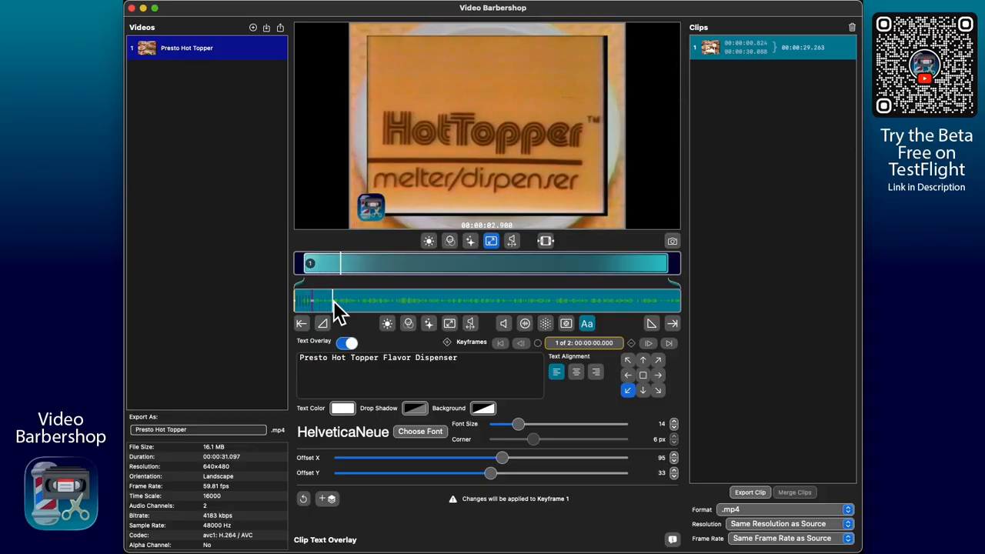
{"action": "left_click", "coordinate": [316, 305]}
{"action": "left_click_drag", "start_coordinate": [315, 304], "coordinate": [285, 312]}
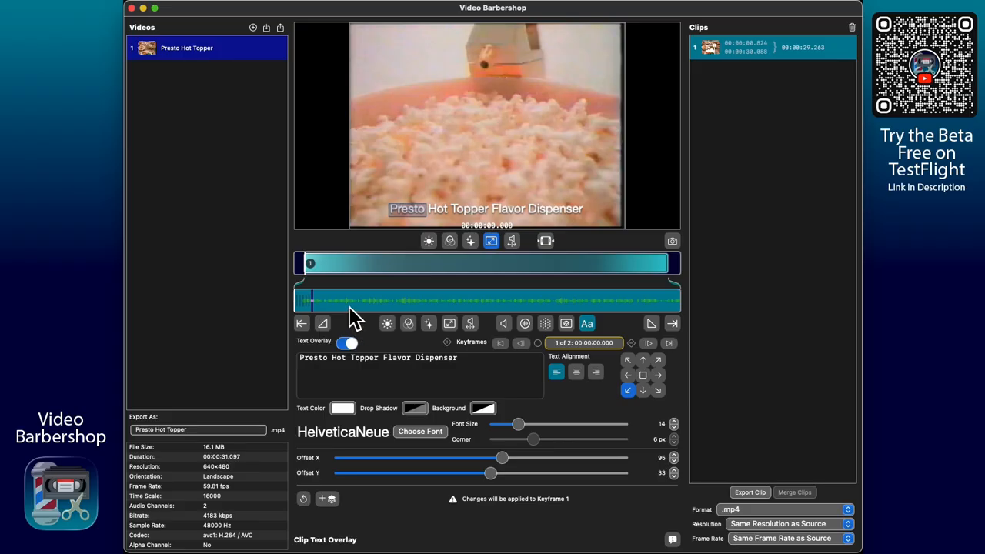
{"action": "left_click_drag", "start_coordinate": [378, 308], "coordinate": [322, 307]}
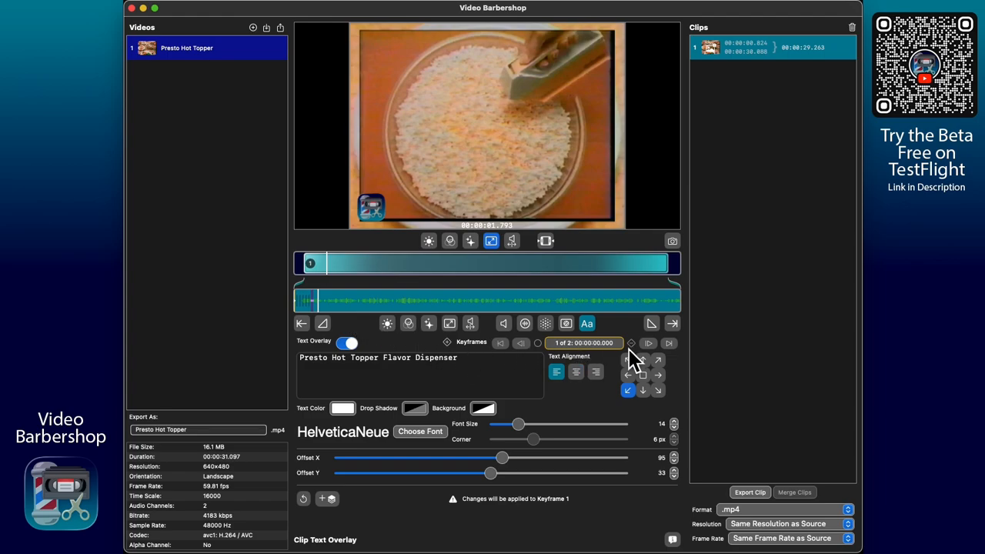
Set the second keyframe's overlay text to "Video Barbershop" and preview the text change from the first keyframe
{"action": "left_click", "coordinate": [651, 344]}
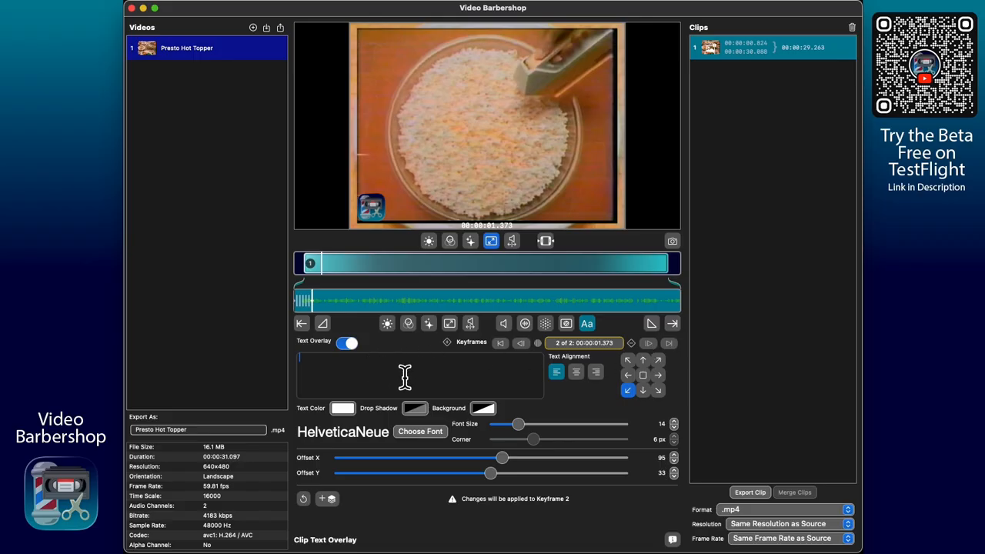
{"action": "type", "text": "Video Barbershop"}
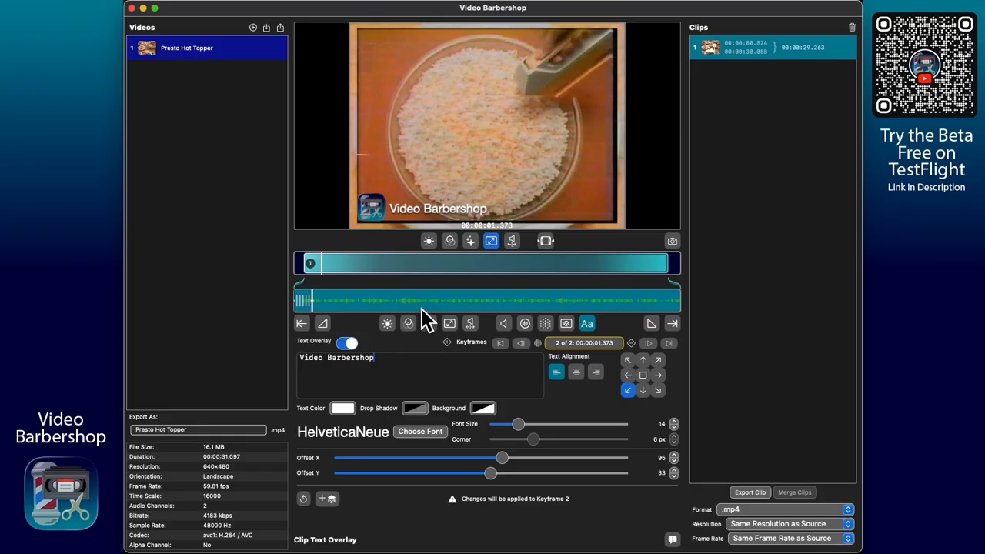
{"action": "left_click", "coordinate": [523, 344]}
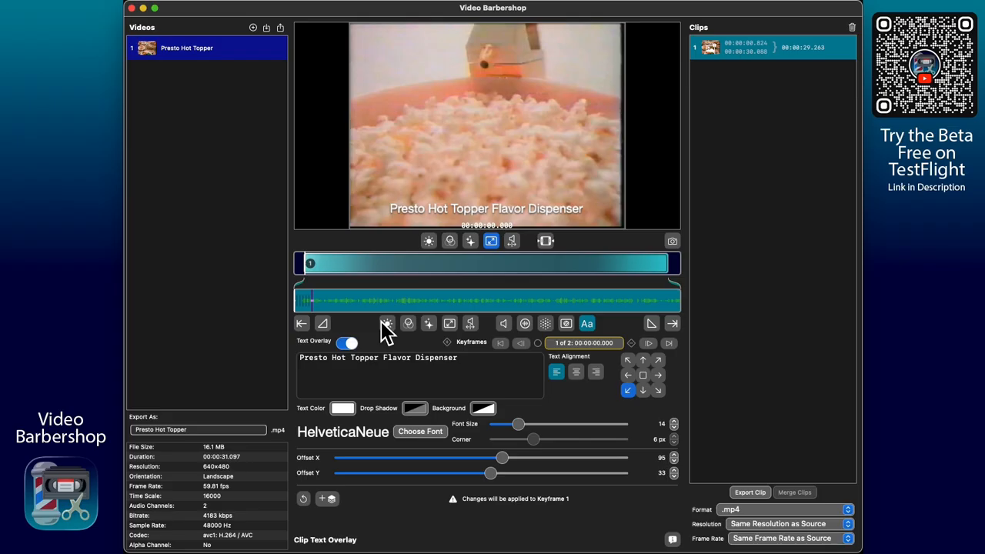
{"action": "key", "text": "space"}
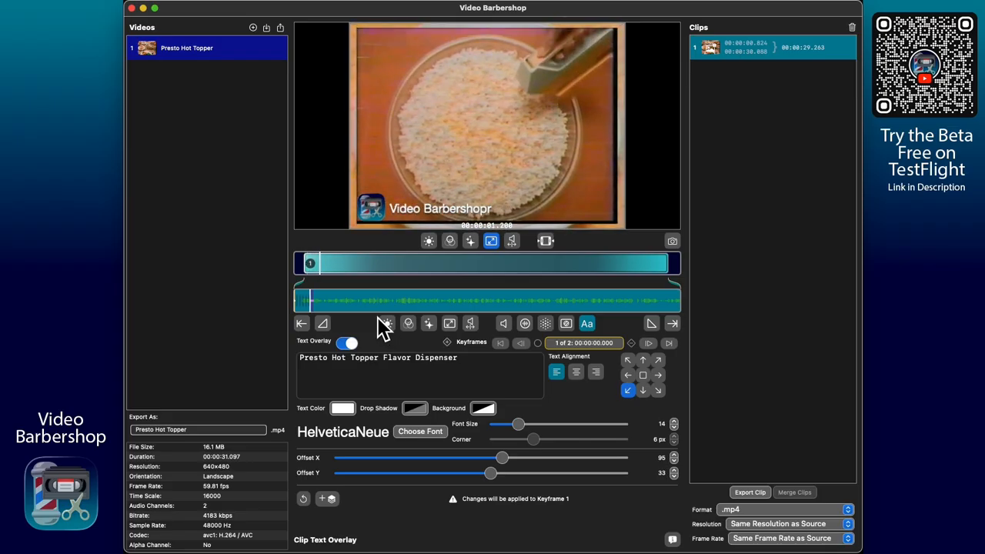
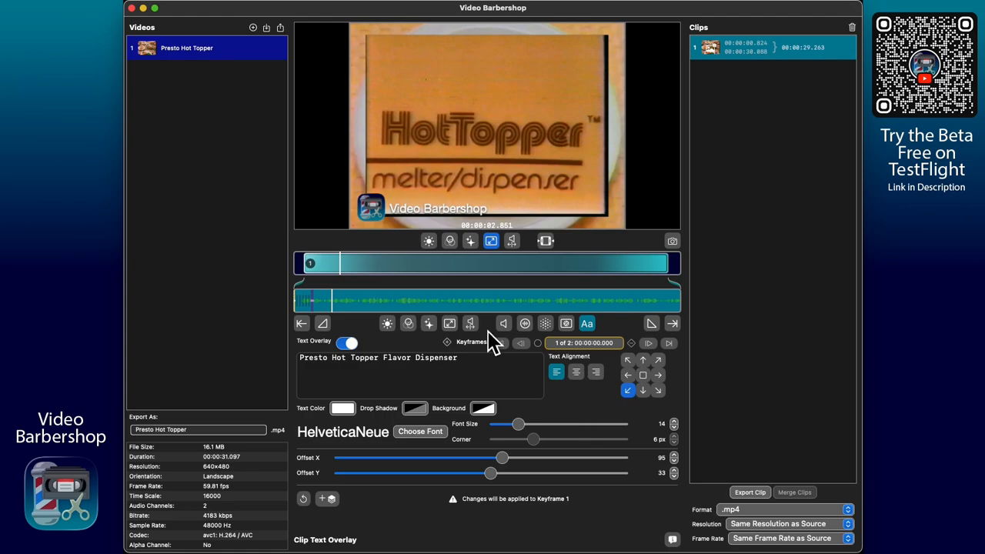
Anchor the second keyframe's text overlay to the frame's upper-right corner and rewind the clip to its start
{"action": "left_click", "coordinate": [653, 344]}
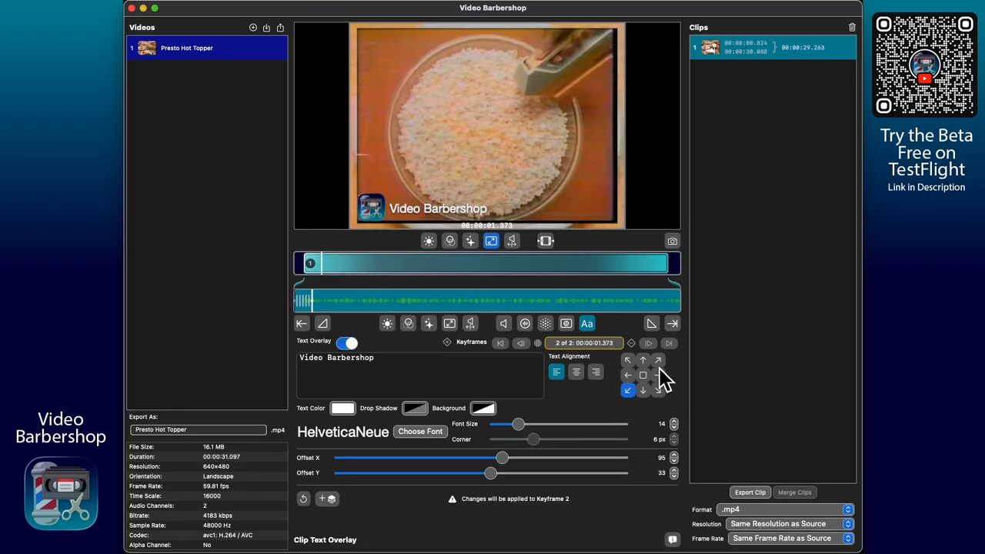
{"action": "left_click", "coordinate": [658, 361]}
{"action": "left_click_drag", "start_coordinate": [320, 304], "coordinate": [290, 313]}
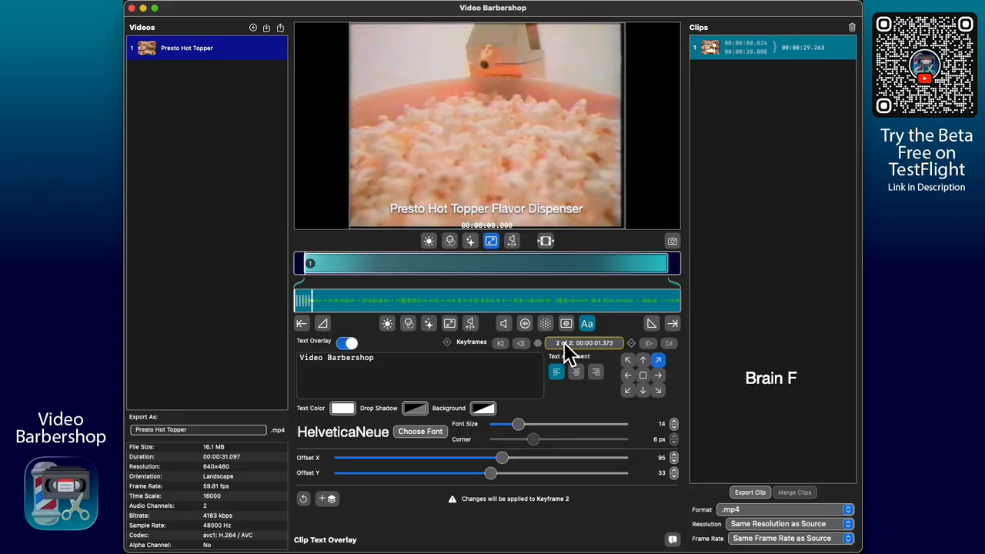
Compare the text positions of both overlay keyframes and play the clip from its start to preview the transition
{"action": "left_click", "coordinate": [521, 343]}
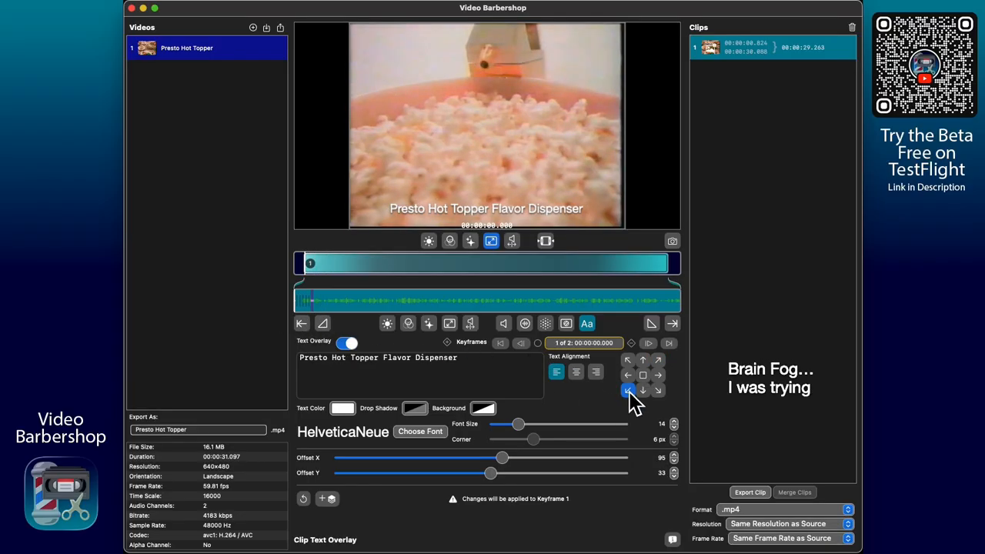
{"action": "left_click", "coordinate": [649, 343]}
{"action": "left_click_drag", "start_coordinate": [332, 304], "coordinate": [291, 316]}
{"action": "key", "text": "space"}
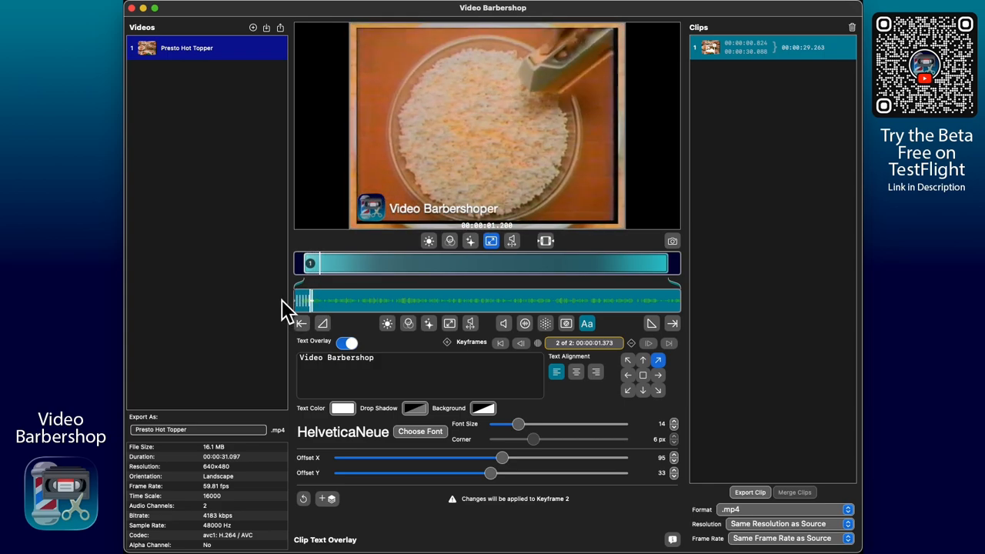
{"action": "key", "text": "space"}
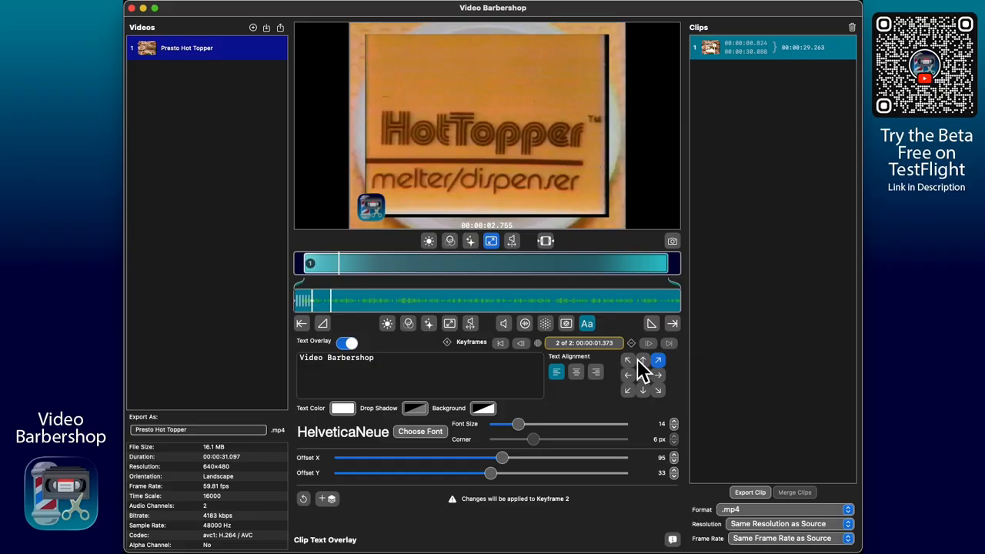
{"action": "left_click", "coordinate": [501, 344]}
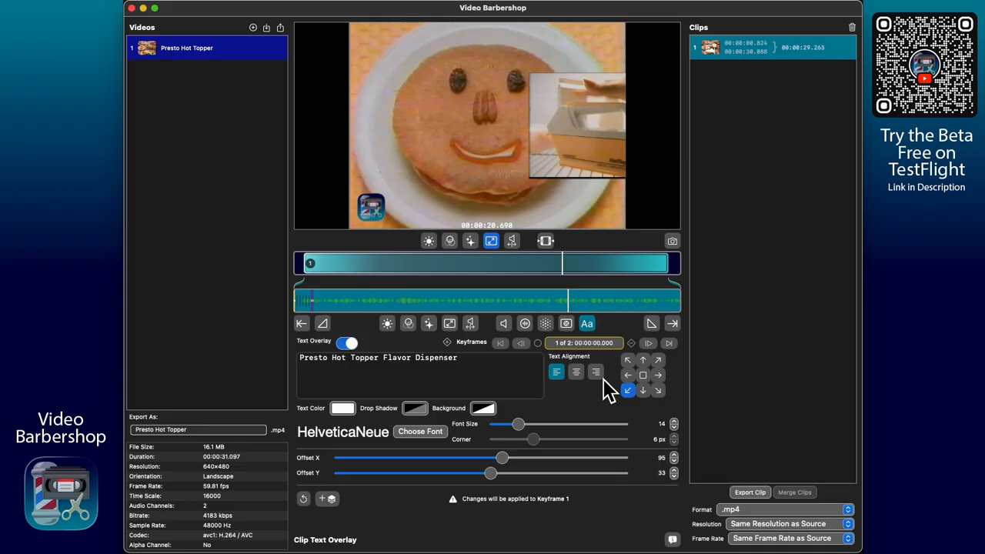
Remove the backing image from the clip transform override's first keyframe and scrub to mid-clip to preview the background
{"action": "left_click", "coordinate": [451, 325]}
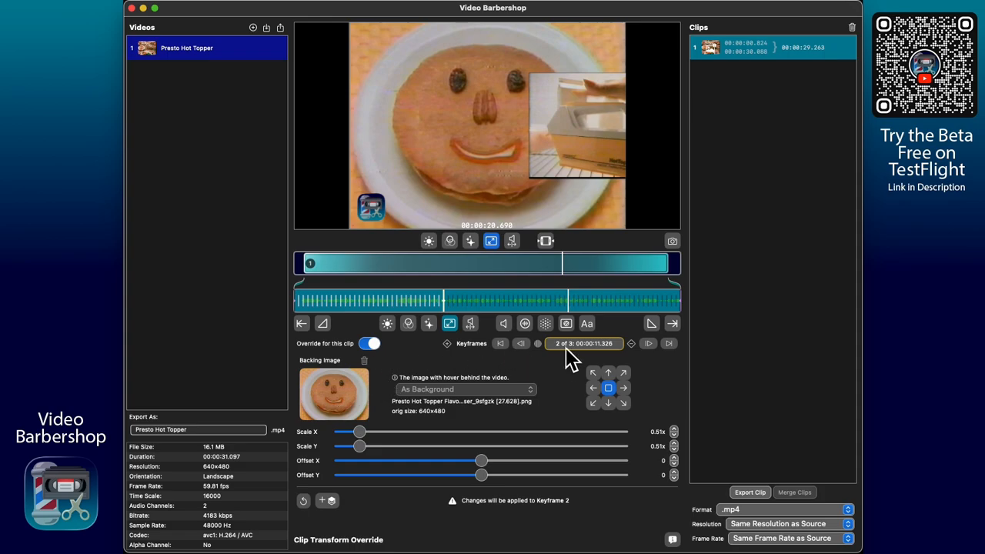
{"action": "left_click", "coordinate": [502, 344]}
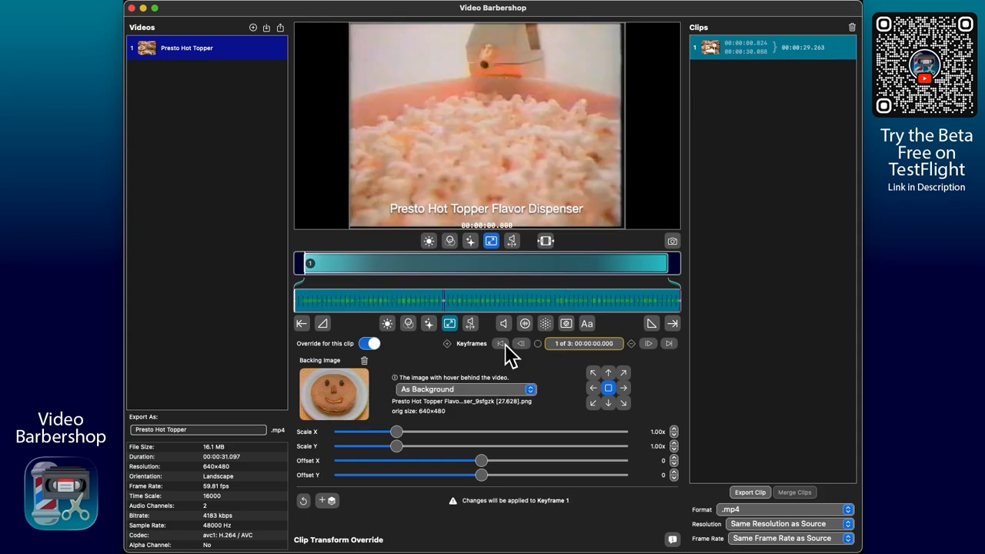
{"action": "left_click", "coordinate": [365, 361]}
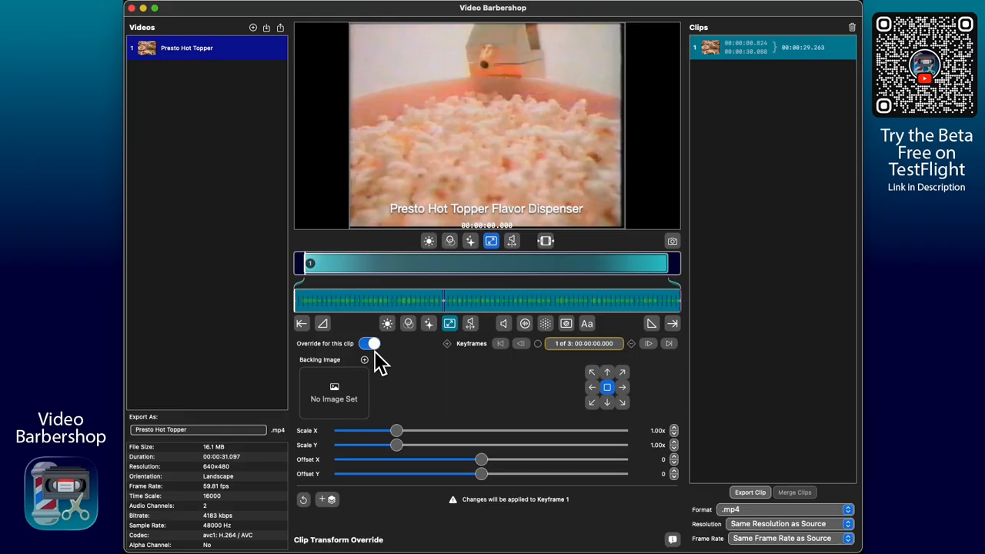
{"action": "left_click_drag", "start_coordinate": [319, 303], "coordinate": [511, 305]}
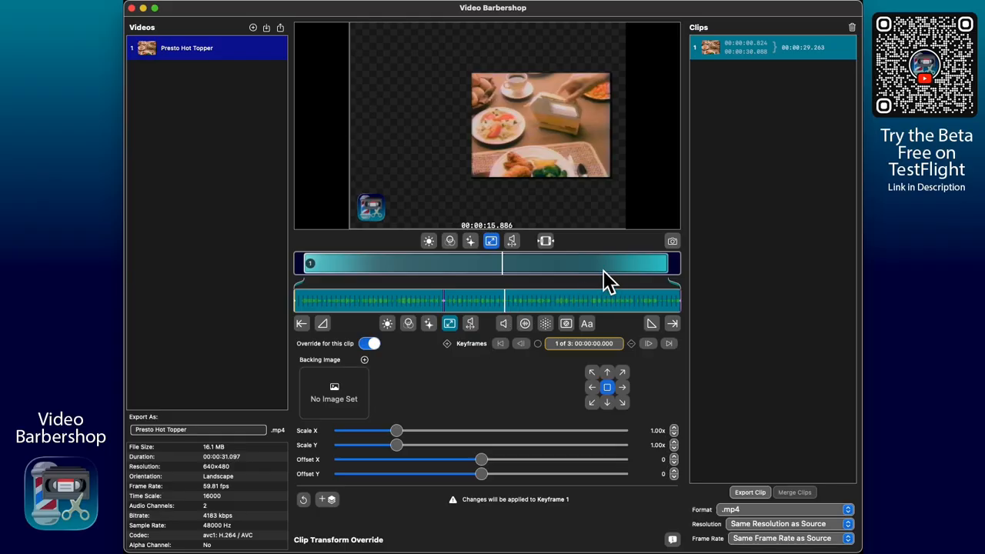
{"action": "mouse_move", "coordinate": [443, 207]}
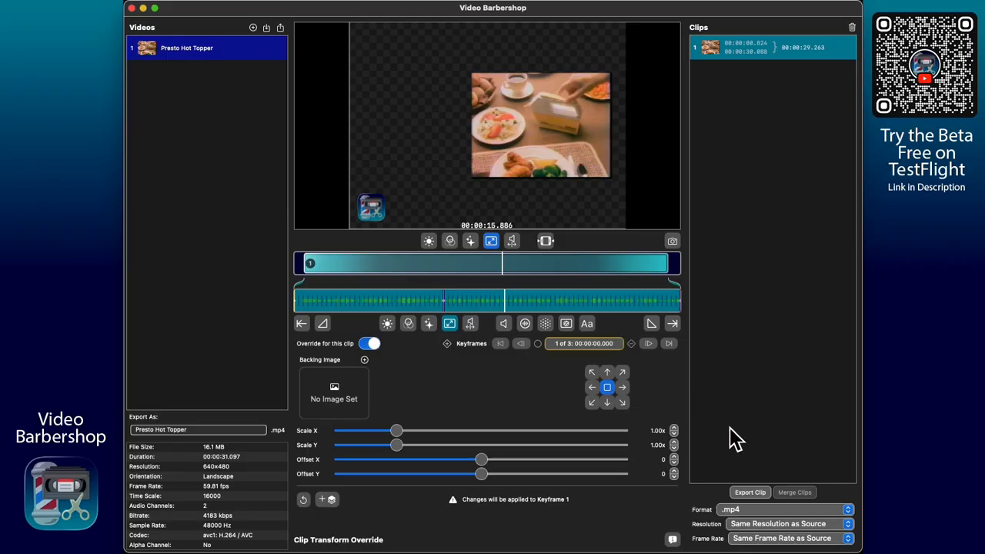
Try the .mov export format while scrubbing through the clip's background, and restore the .mp4 format
{"action": "left_click", "coordinate": [787, 511]}
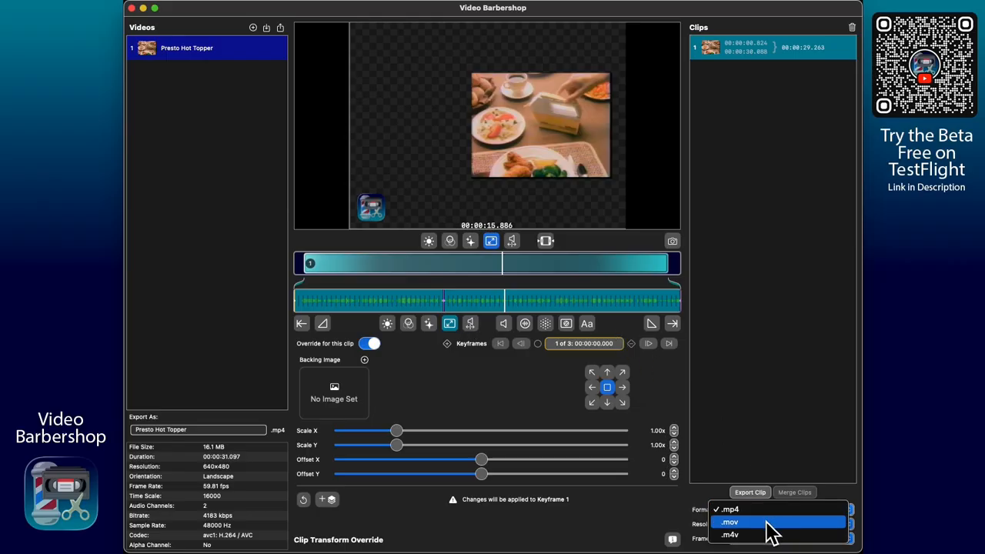
{"action": "left_click", "coordinate": [769, 522]}
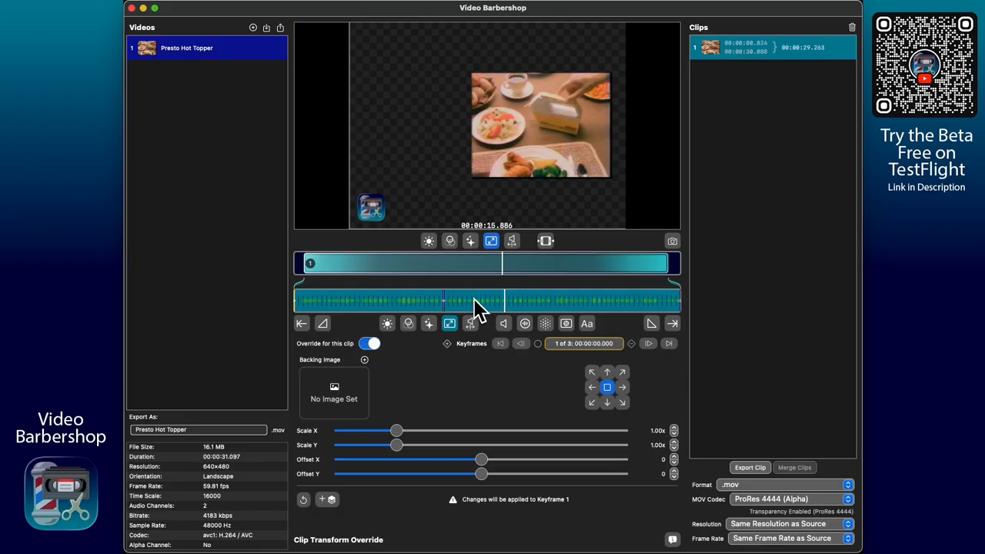
{"action": "left_click_drag", "start_coordinate": [479, 302], "coordinate": [744, 318]}
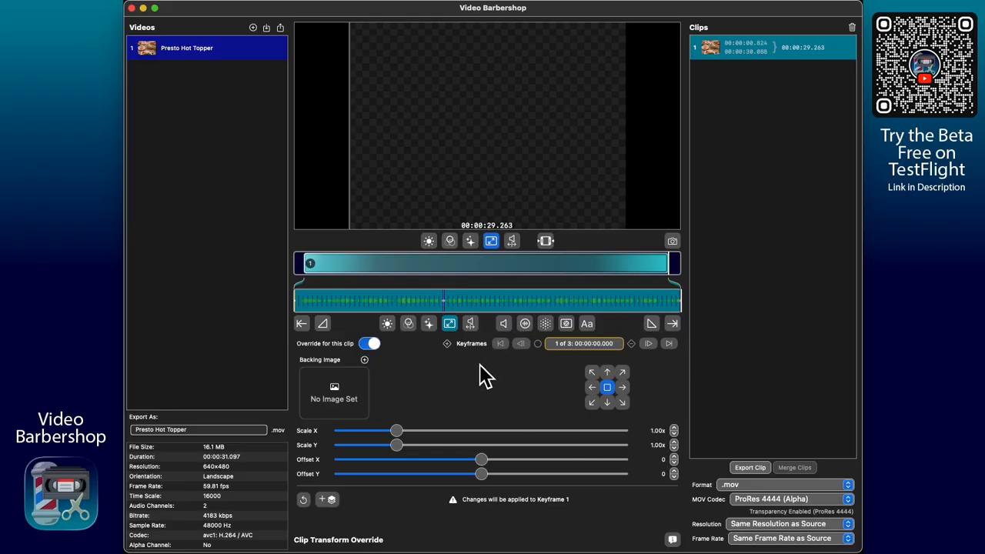
{"action": "left_click_drag", "start_coordinate": [496, 300], "coordinate": [463, 307]}
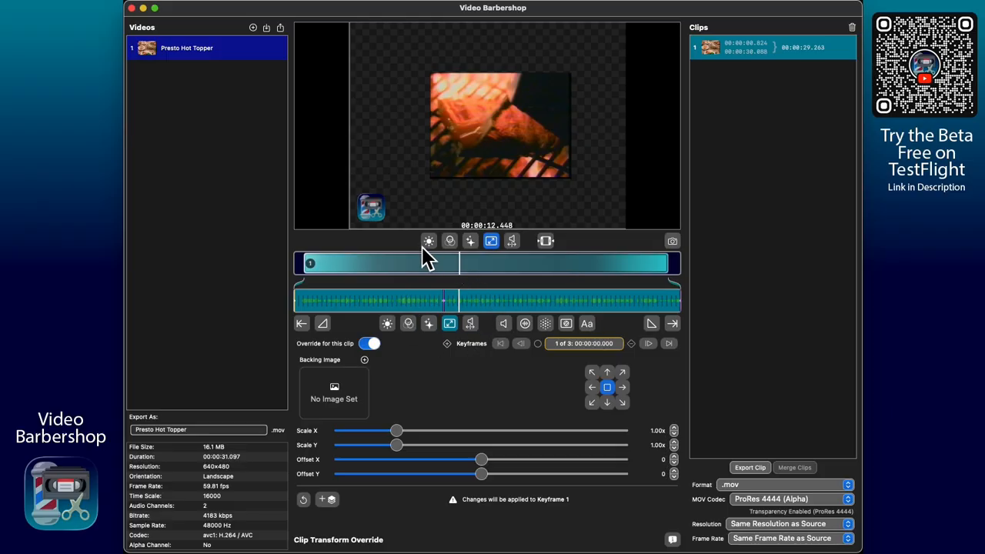
{"action": "mouse_move", "coordinate": [403, 231]}
{"action": "left_click", "coordinate": [766, 485]}
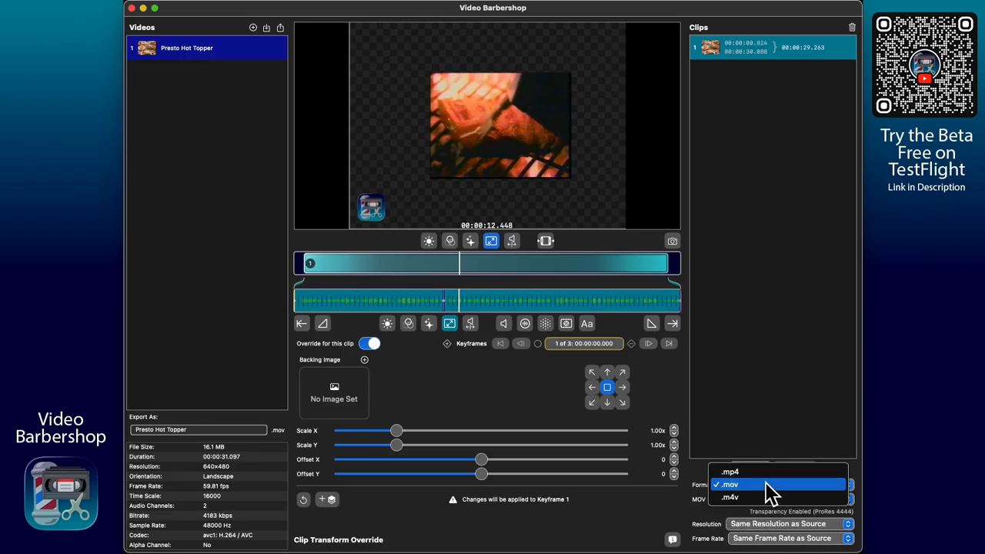
{"action": "left_click", "coordinate": [767, 473]}
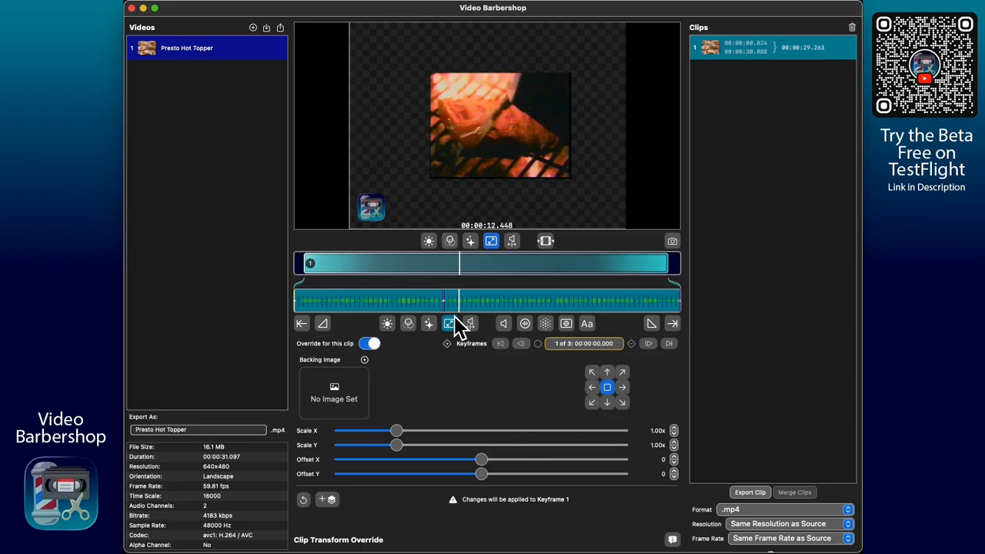
Scrub around the middle transform keyframe to preview the scaled video and return to the first keyframe
{"action": "left_click_drag", "start_coordinate": [448, 303], "coordinate": [424, 305]}
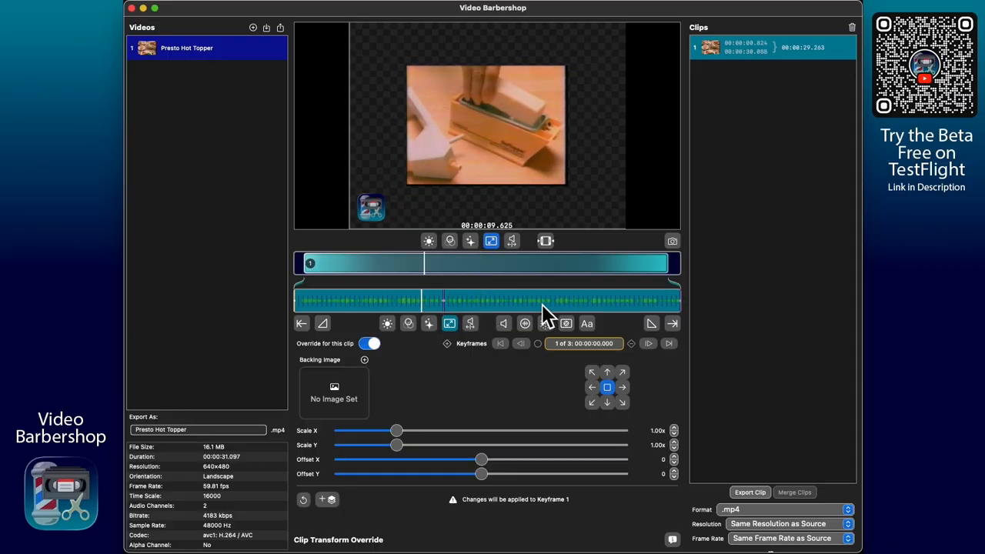
{"action": "left_click_drag", "start_coordinate": [523, 305], "coordinate": [454, 306]}
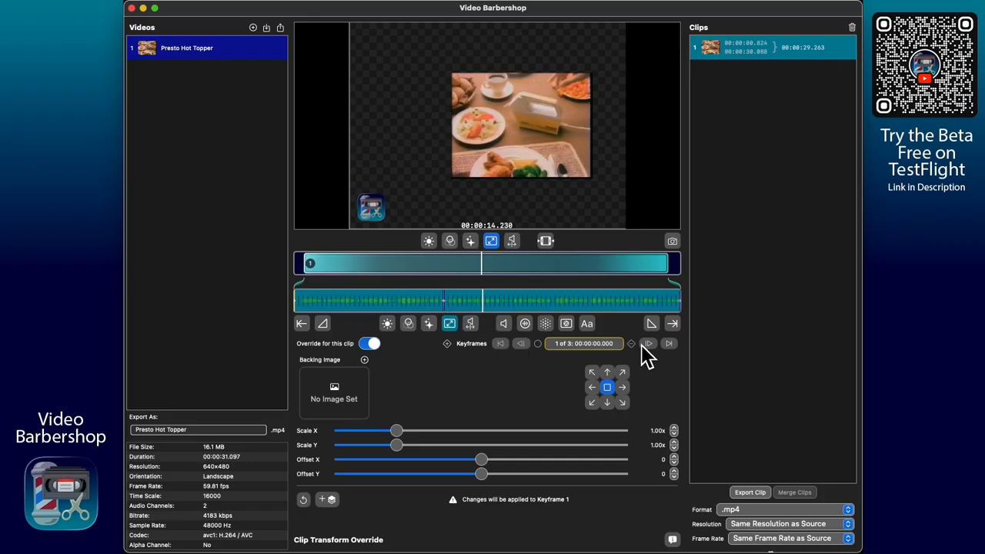
{"action": "left_click", "coordinate": [591, 345]}
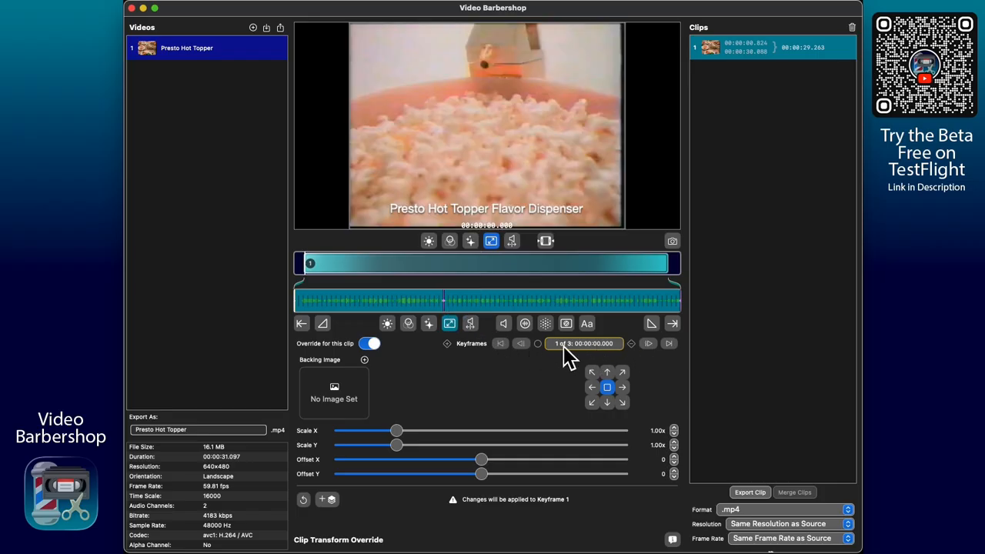